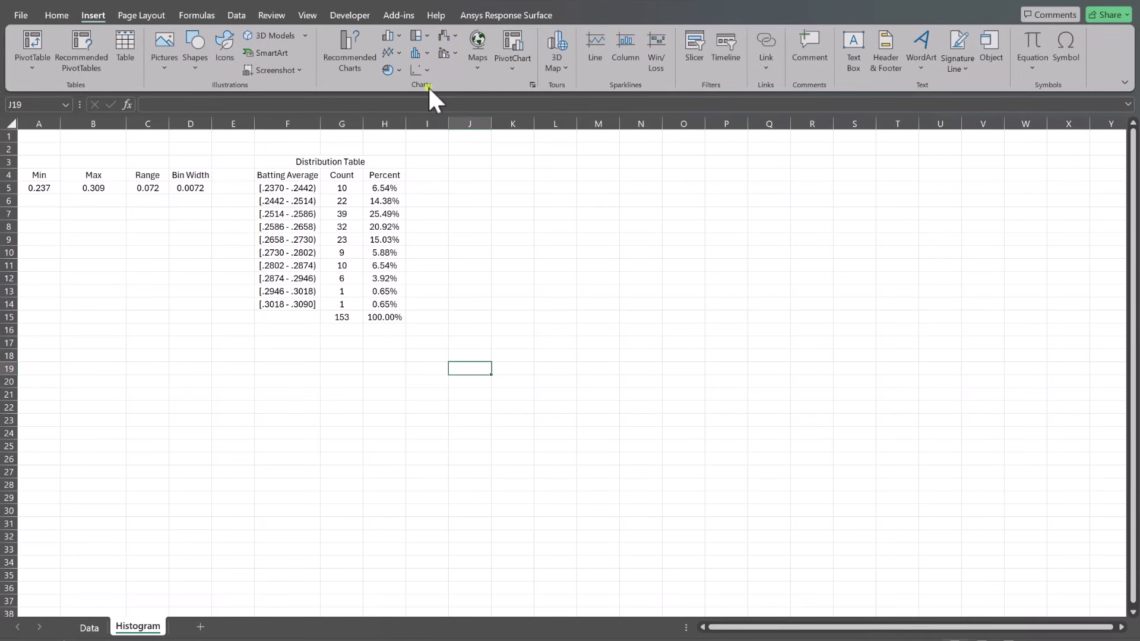
Step: Open the Data Analysis Histogram tool, then cancel it without running it
left_click(238, 16)
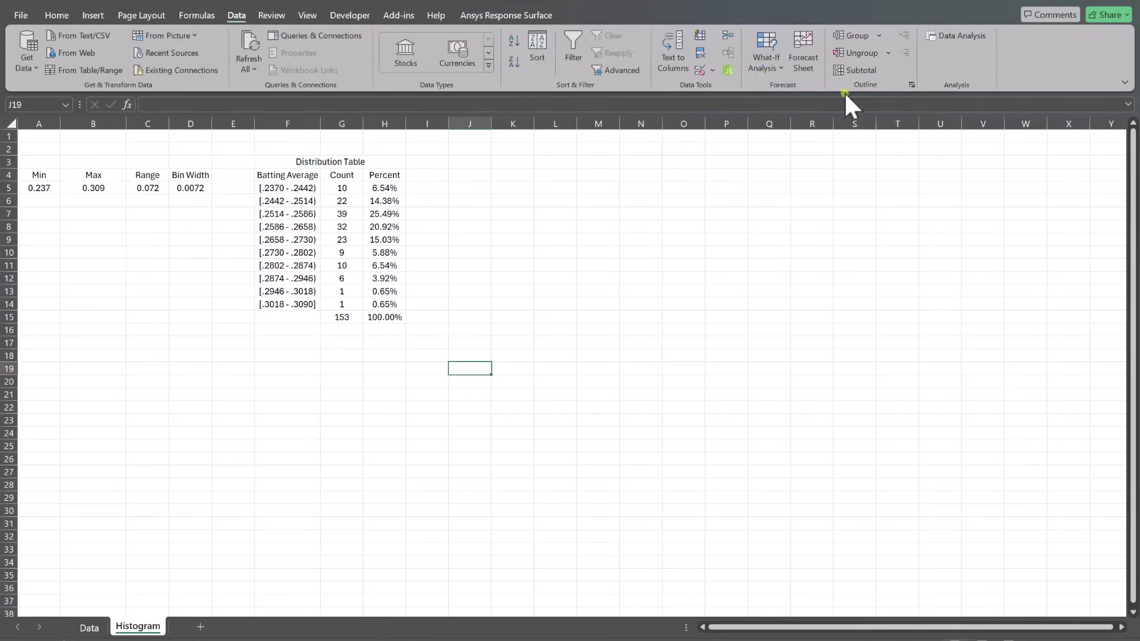
left_click(949, 40)
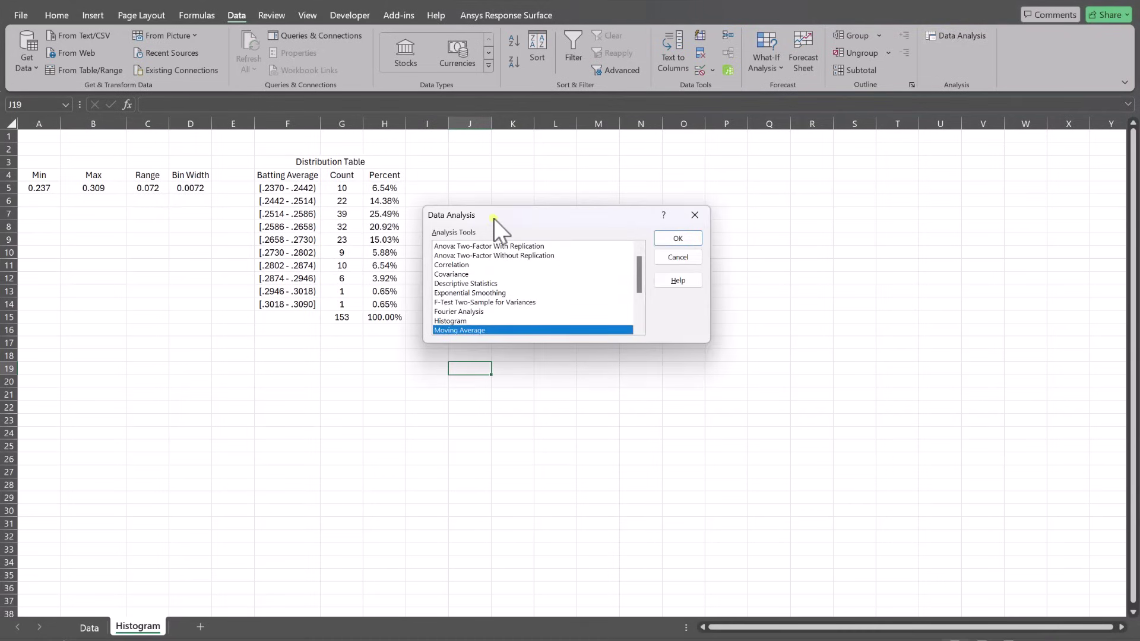
left_click(451, 321)
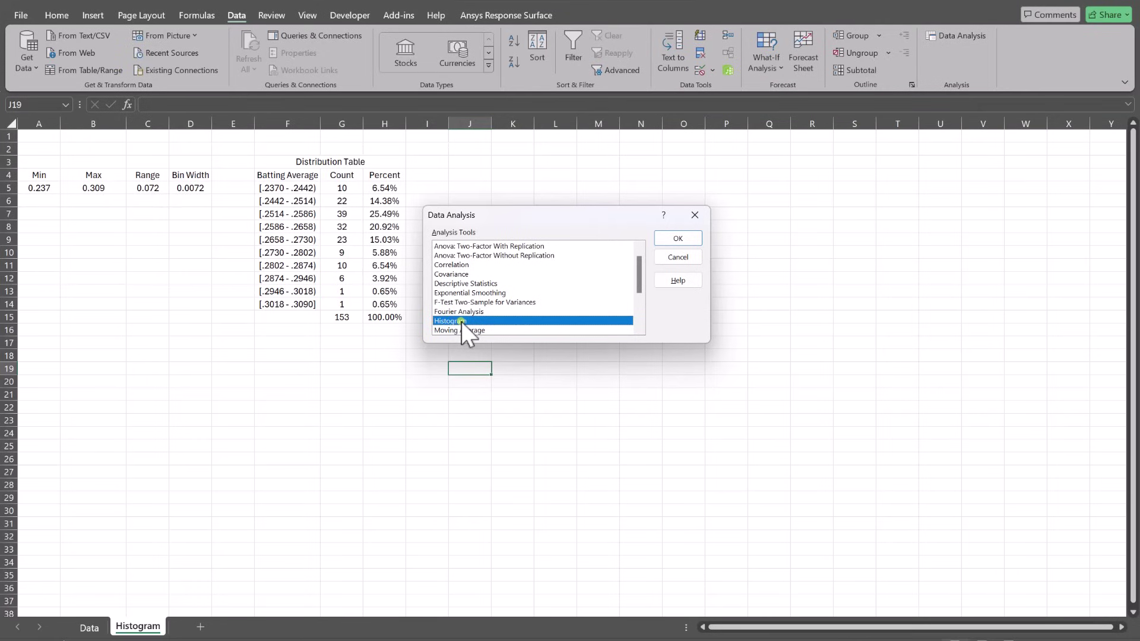
key("Escape")
left_click(334, 394)
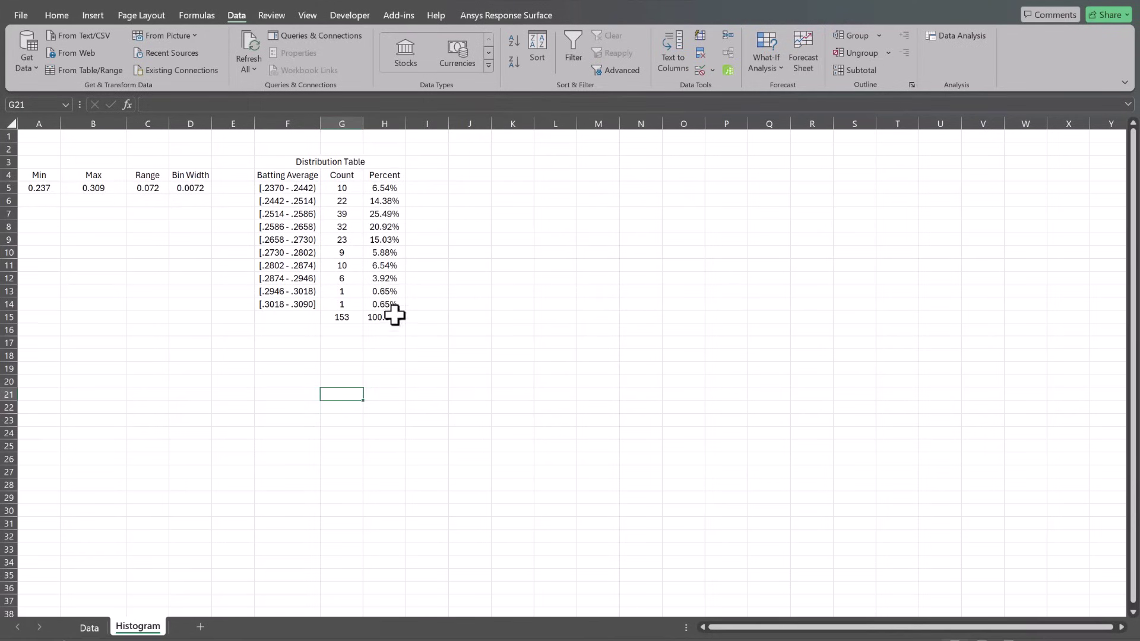
Step: Check the BA values in column T on the Data sheet, then return to the Histogram sheet
left_click(83, 628)
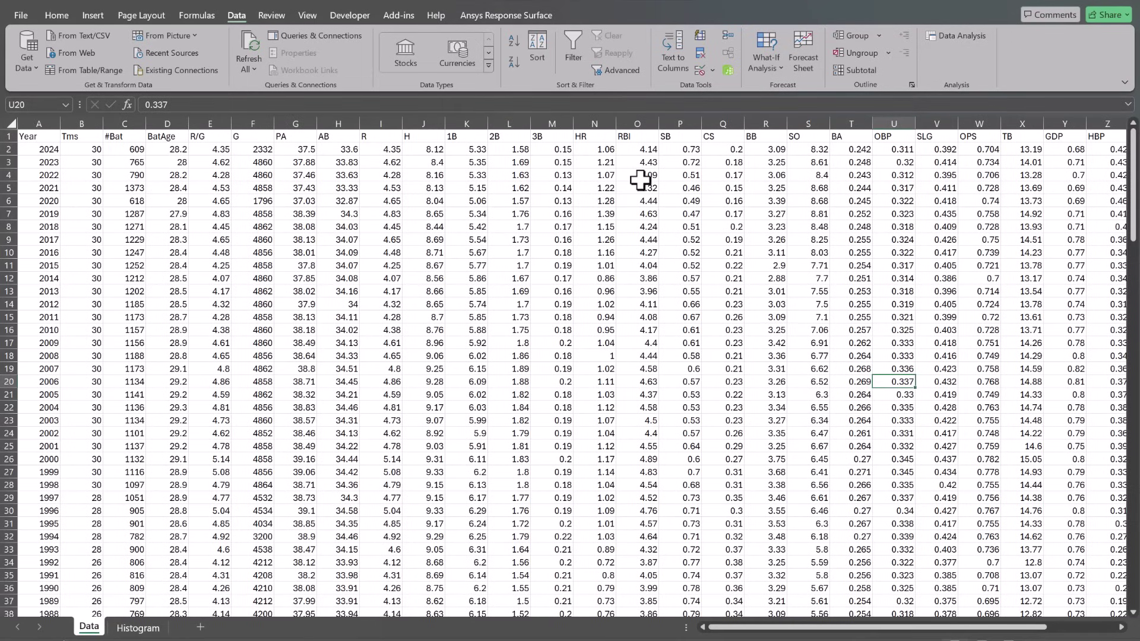
left_click(860, 144)
key("ctrl+shift+Down")
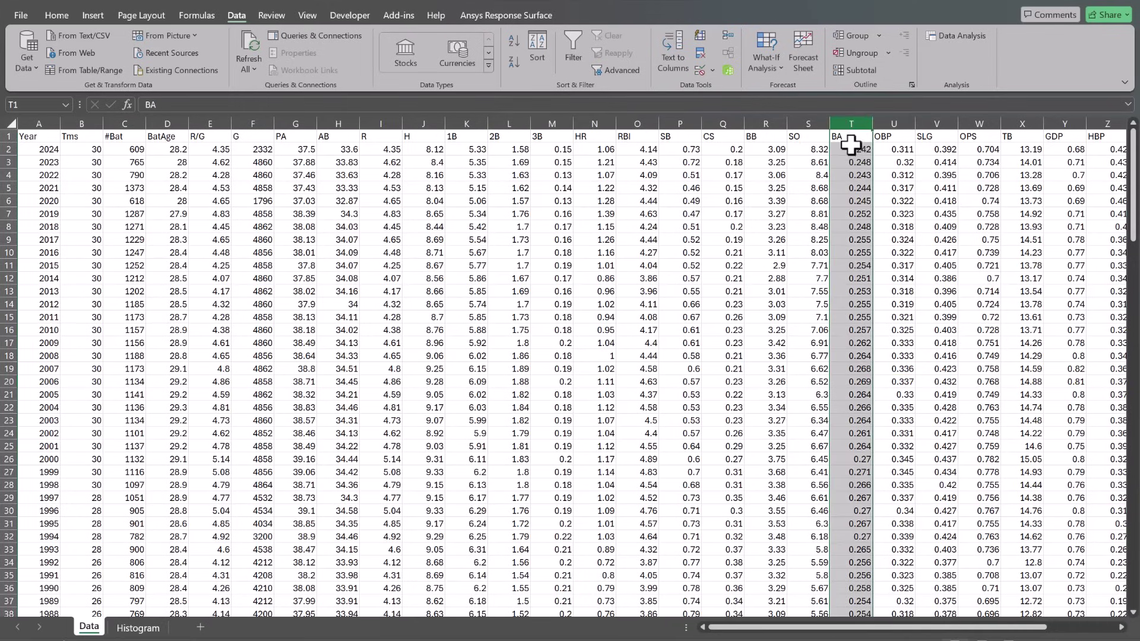
left_click(136, 627)
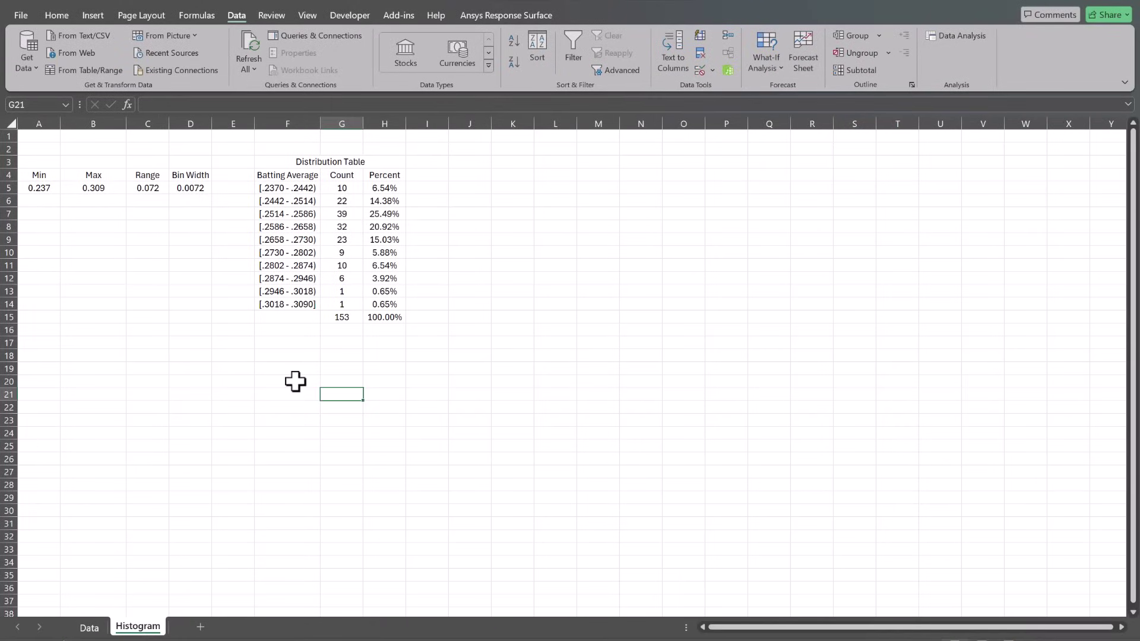
Step: Insert a histogram chart beside the distribution table, enlarge it, and delete its title
left_click(90, 17)
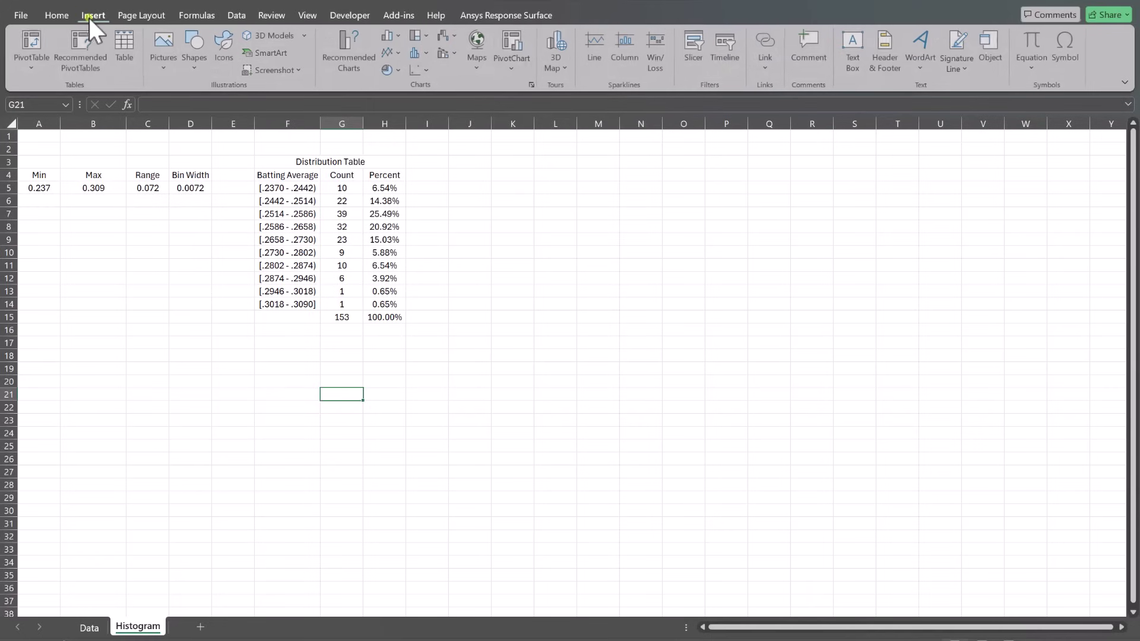
left_click(431, 49)
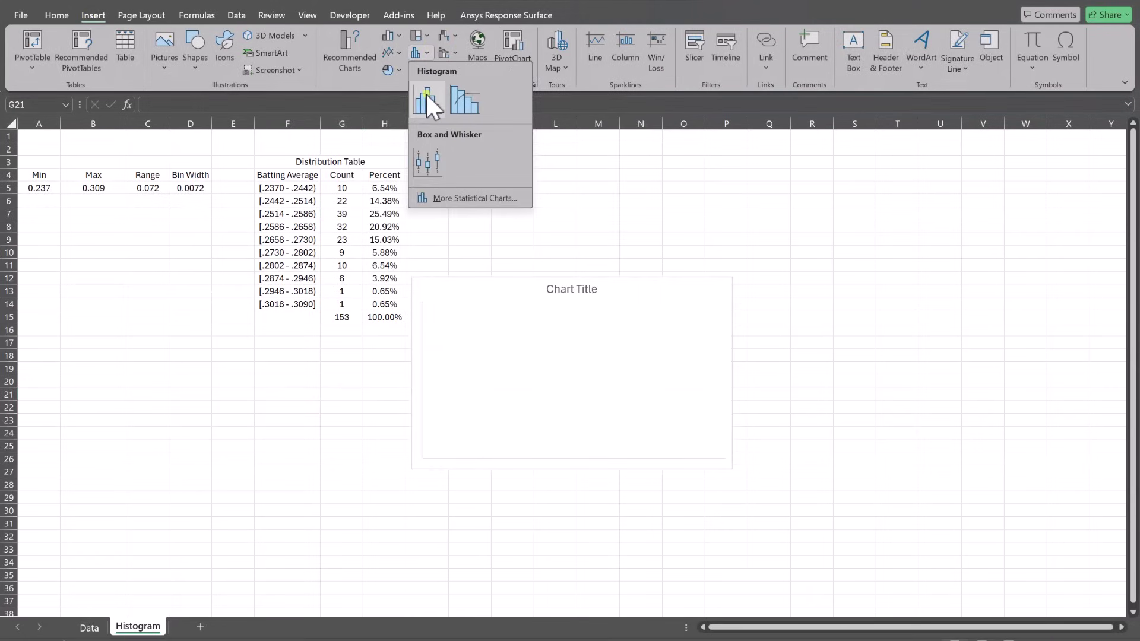
left_click(427, 111)
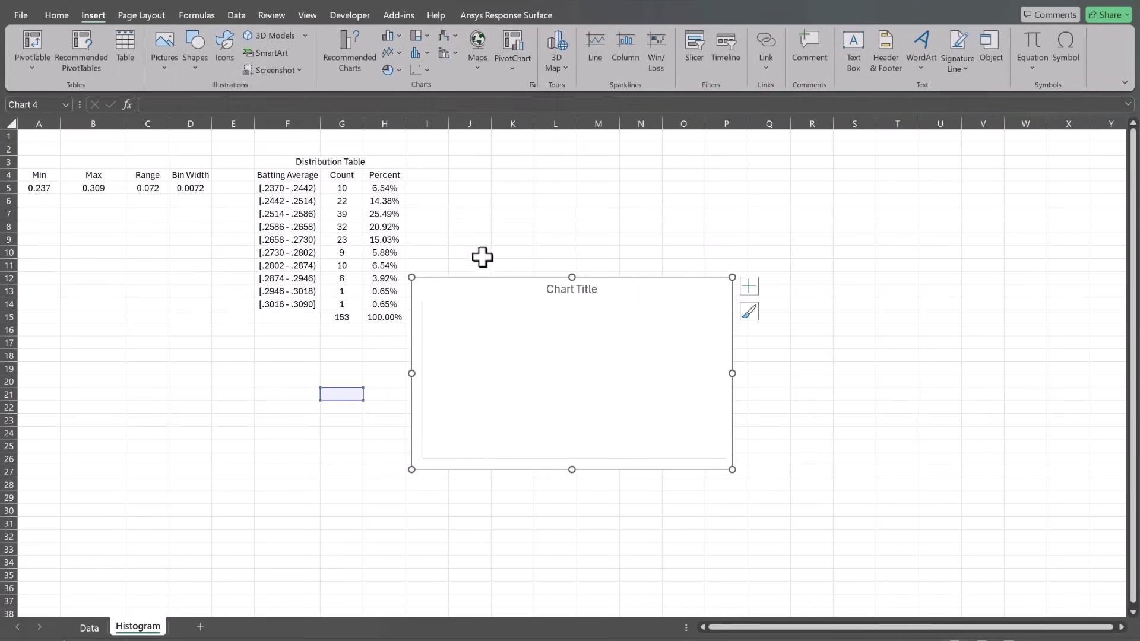
left_click_drag(489, 280, 541, 216)
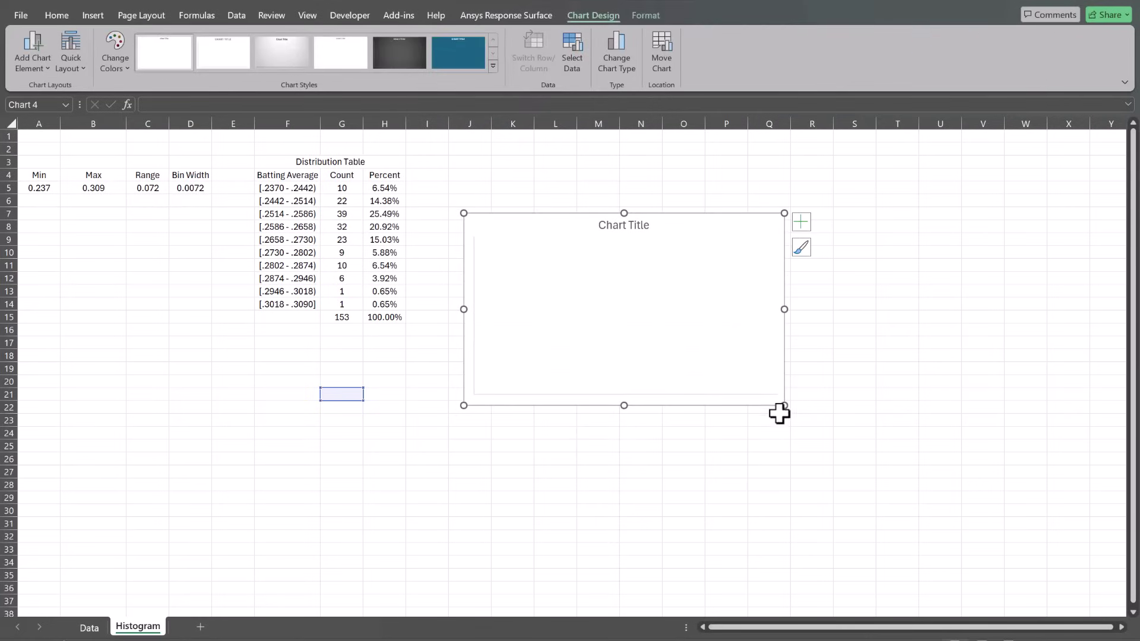
left_click_drag(784, 406, 865, 453)
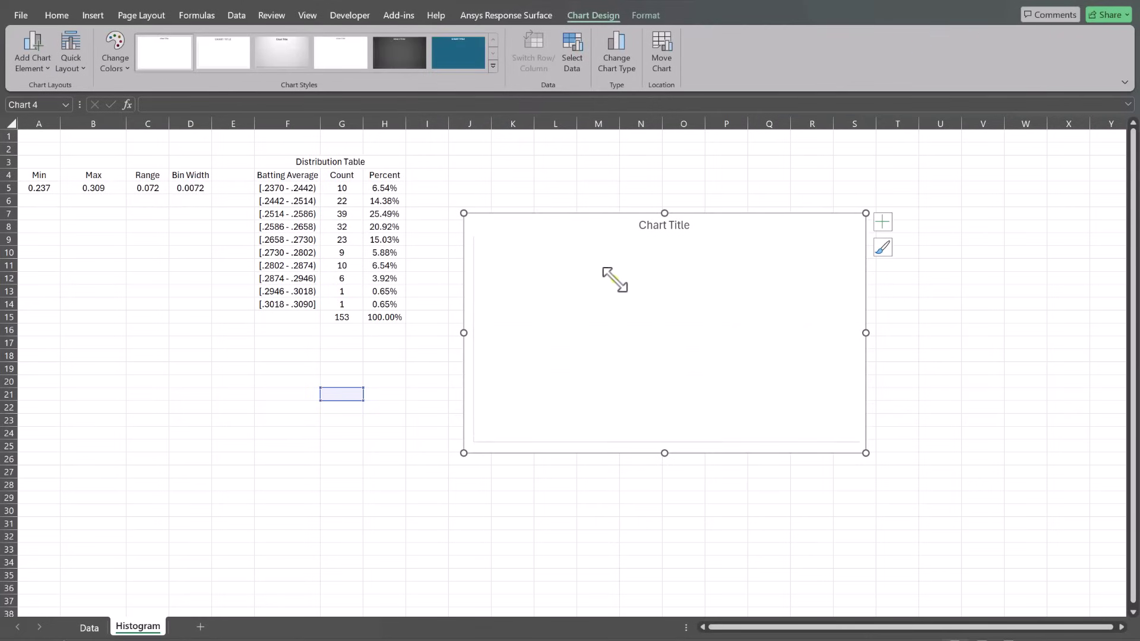
left_click(658, 233)
key("Delete")
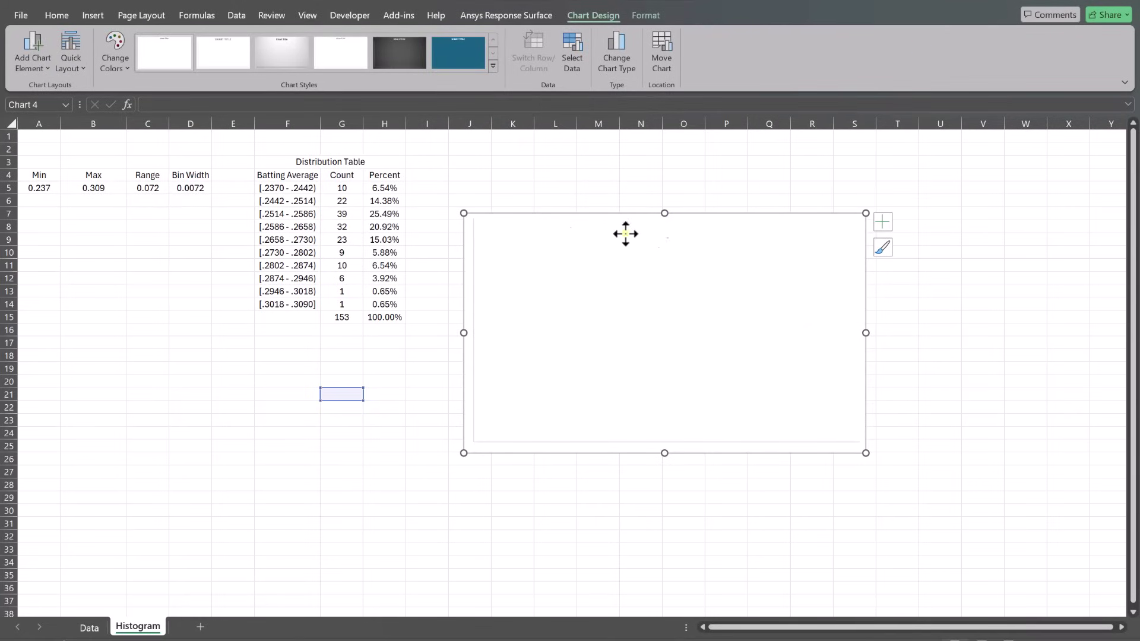
Step: Add an empty series named Batting Average to the chart through Select Data
right_click(502, 216)
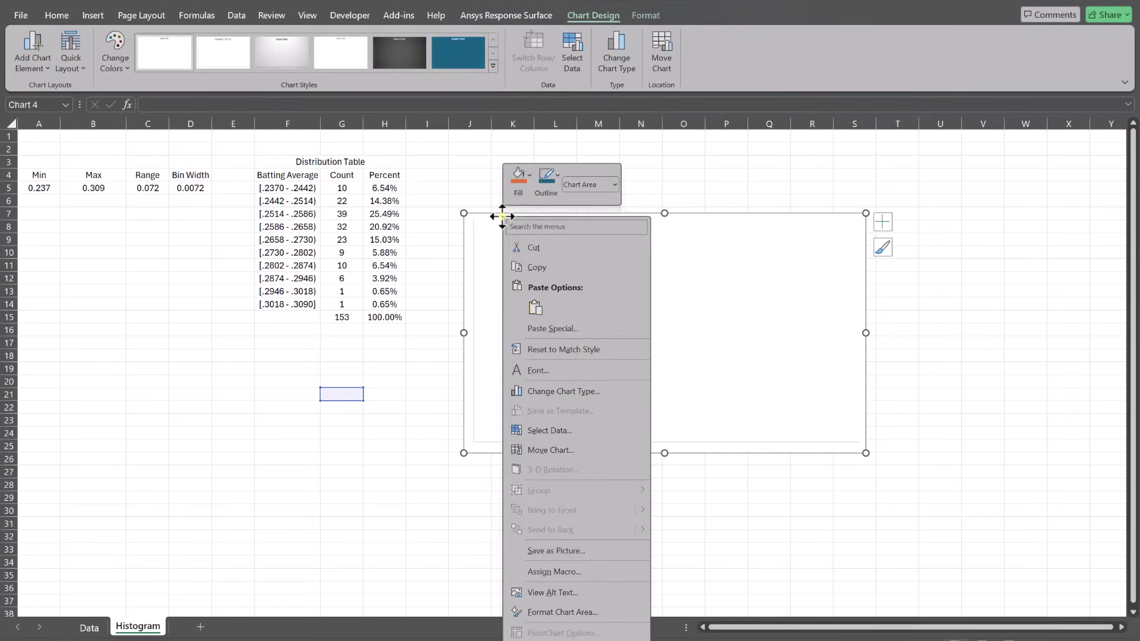
left_click(547, 430)
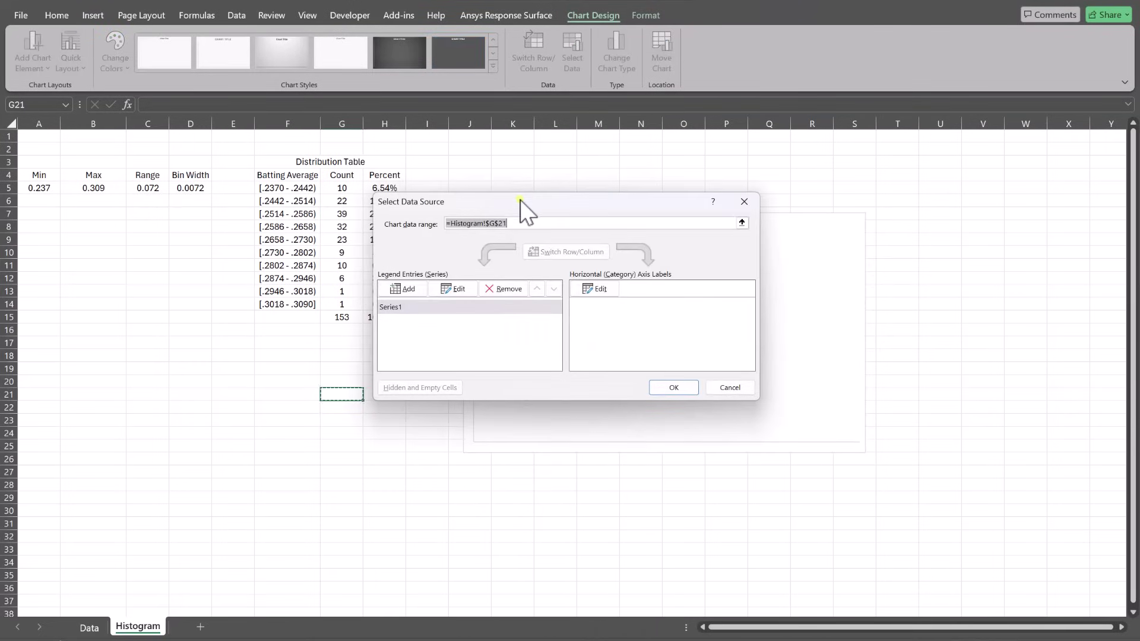
left_click_drag(522, 202, 641, 201)
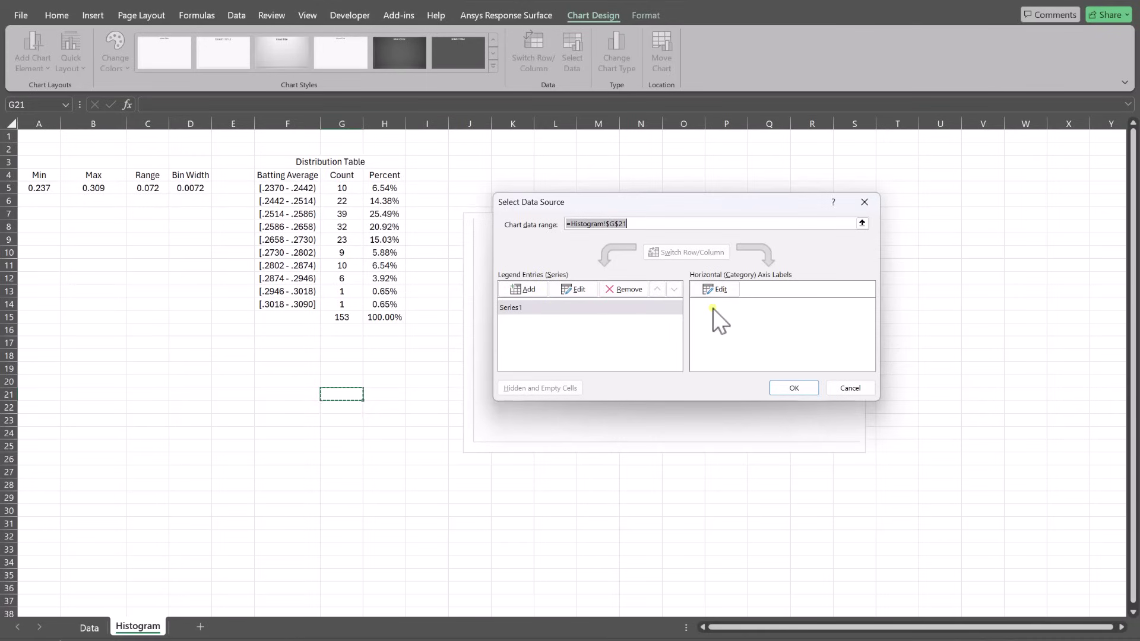
left_click(514, 292)
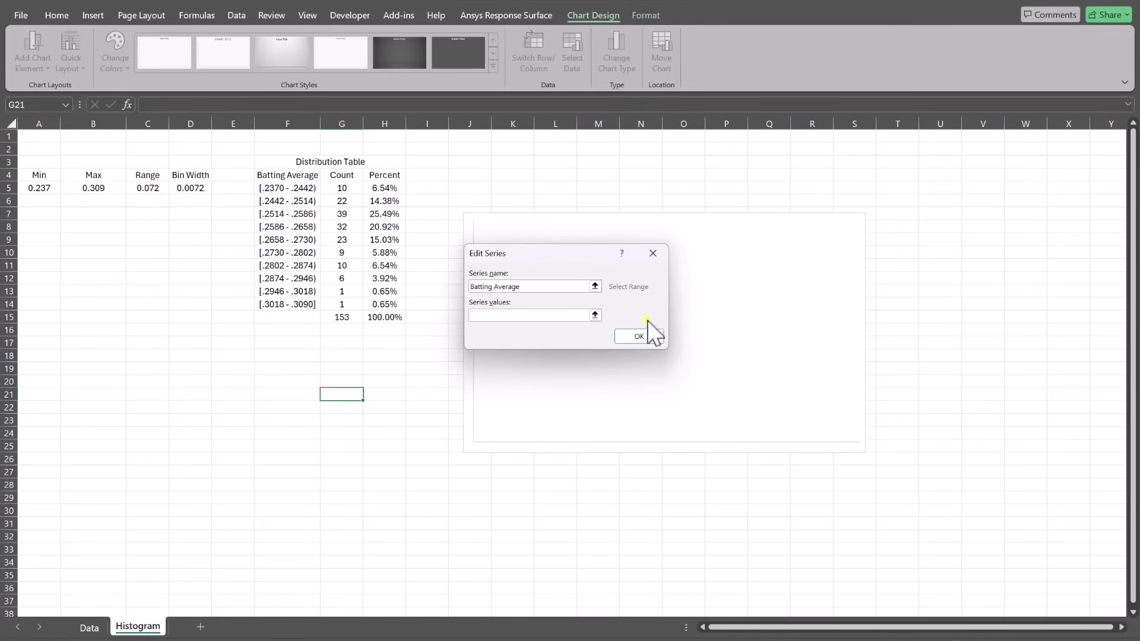
left_click(639, 336)
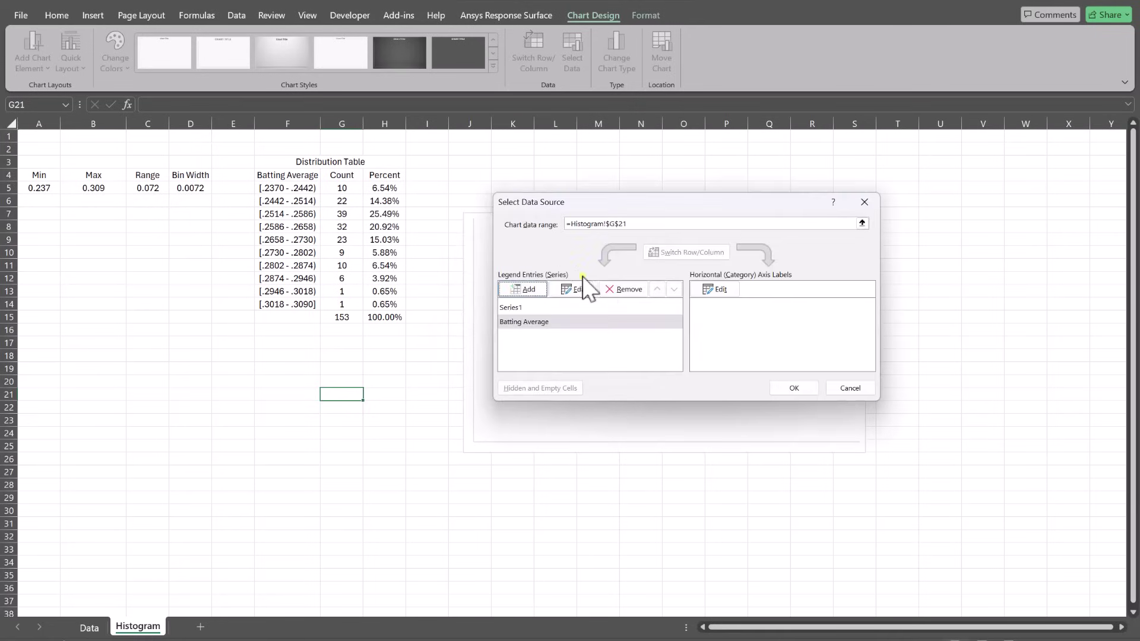
left_click(785, 389)
Step: Insert a histogram chart on the Data sheet, clear its data, and enlarge it
left_click(260, 509)
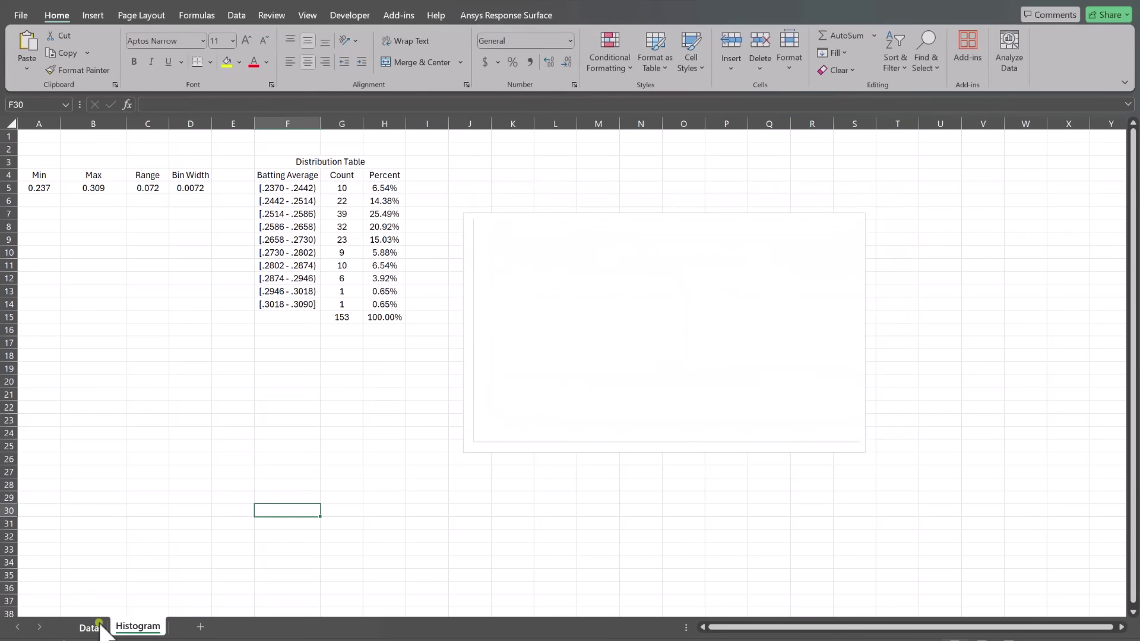
left_click(89, 627)
left_click(551, 304)
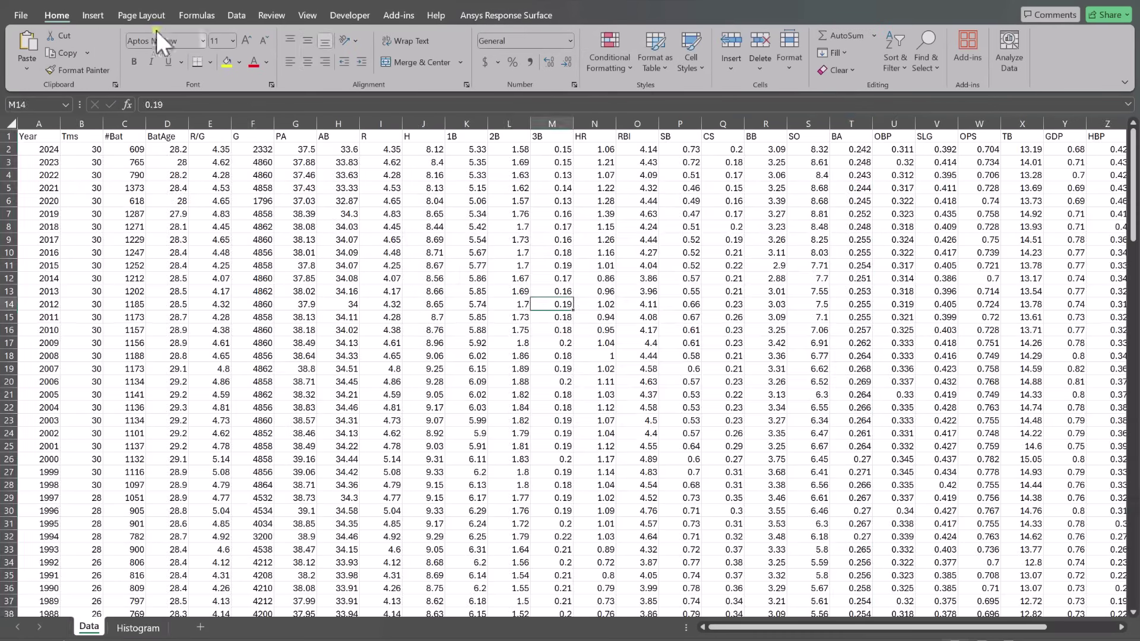
left_click(93, 15)
left_click(388, 53)
left_click(439, 97)
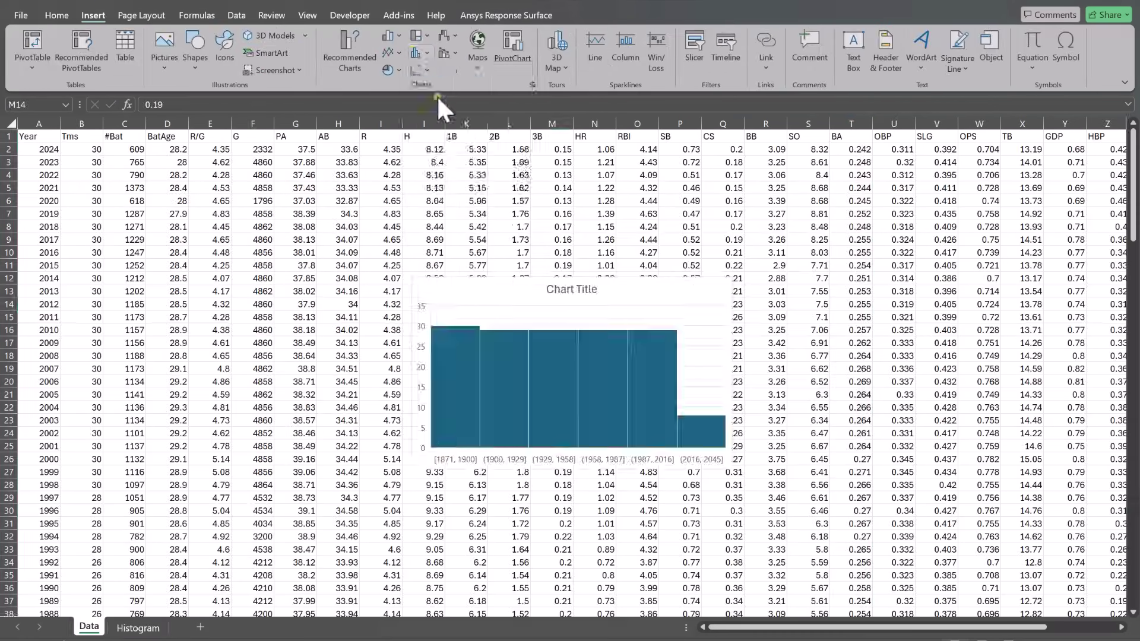
right_click(517, 288)
left_click(564, 439)
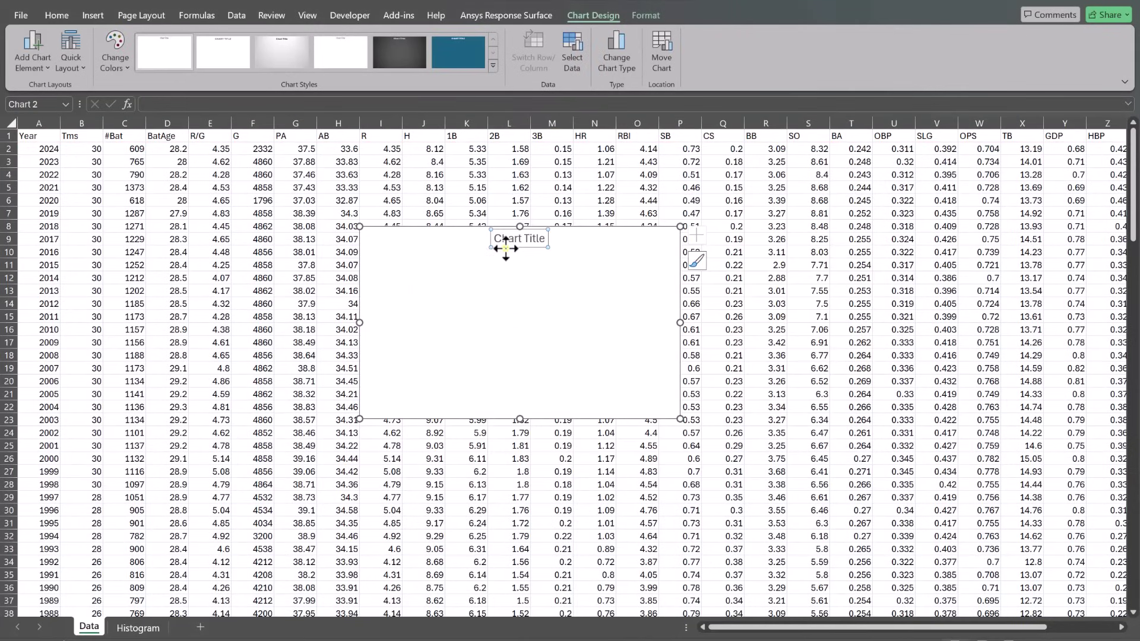
left_click_drag(679, 419, 615, 404)
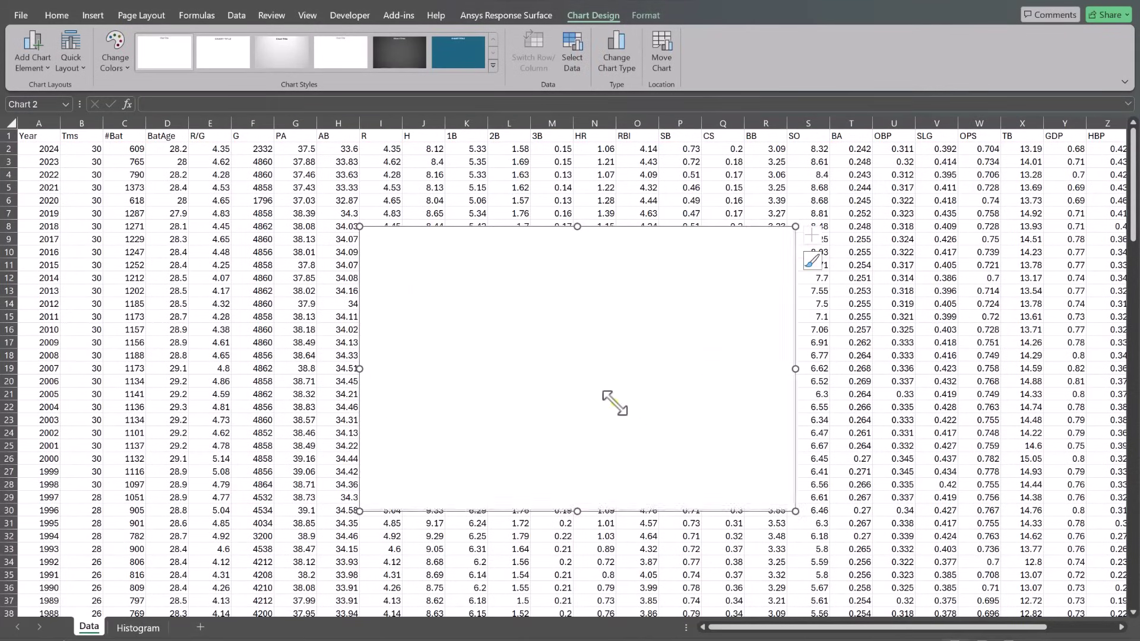
Step: Add a Batting Average series with values Data!$T$2:$T$155 to the chart
right_click(615, 403)
left_click(521, 414)
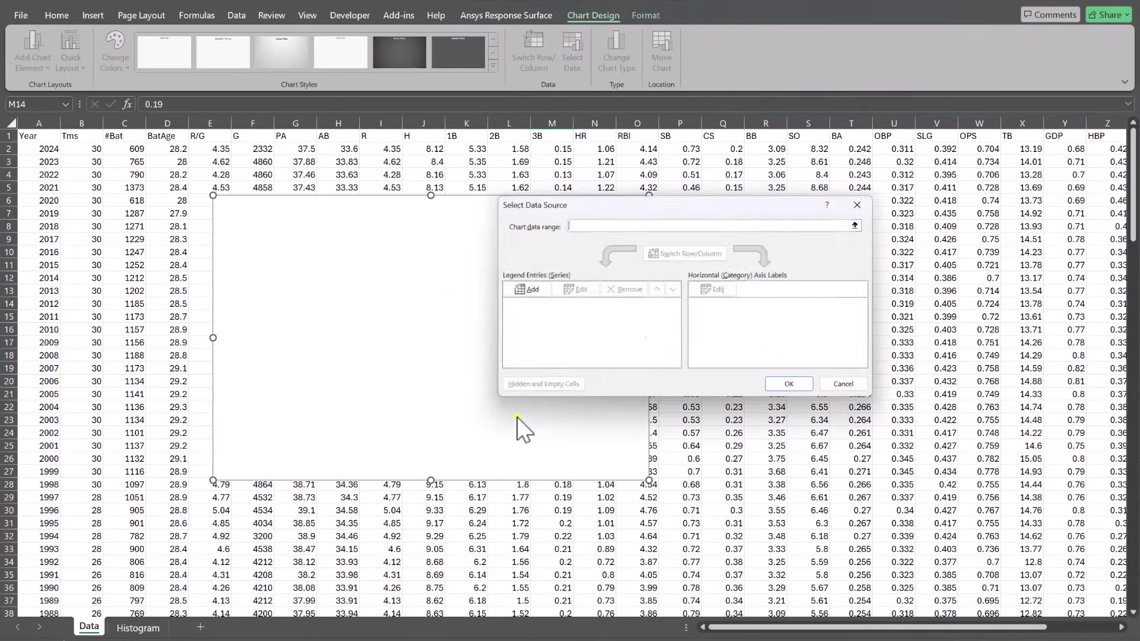
left_click(521, 291)
type("Batting Averag")
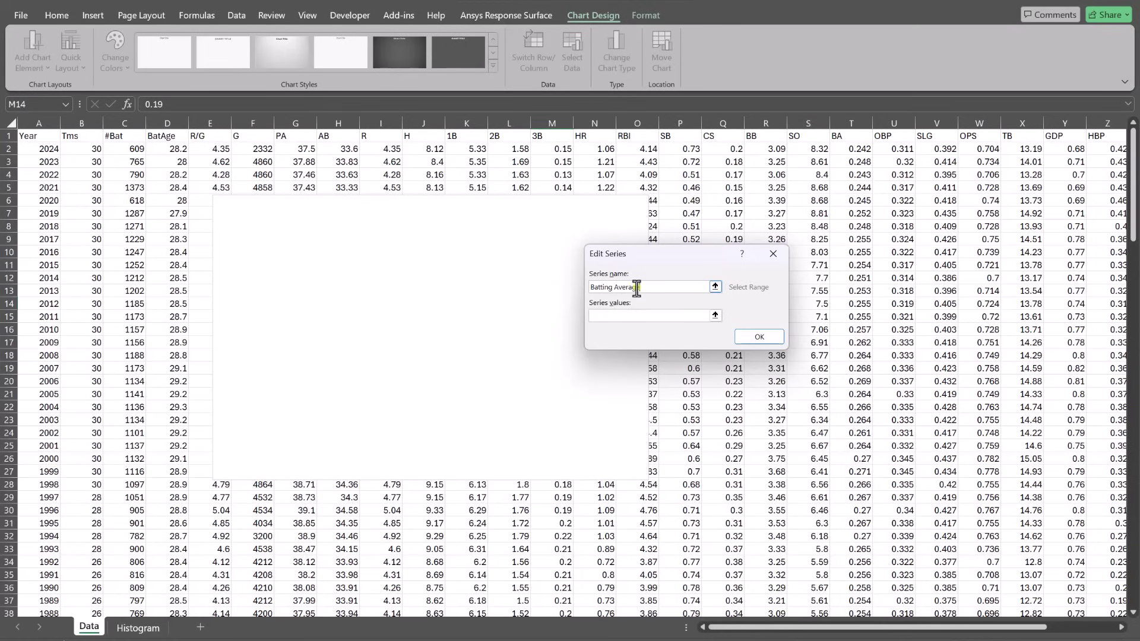
type("e")
left_click(630, 320)
left_click(849, 149)
key("ctrl+shift+Down")
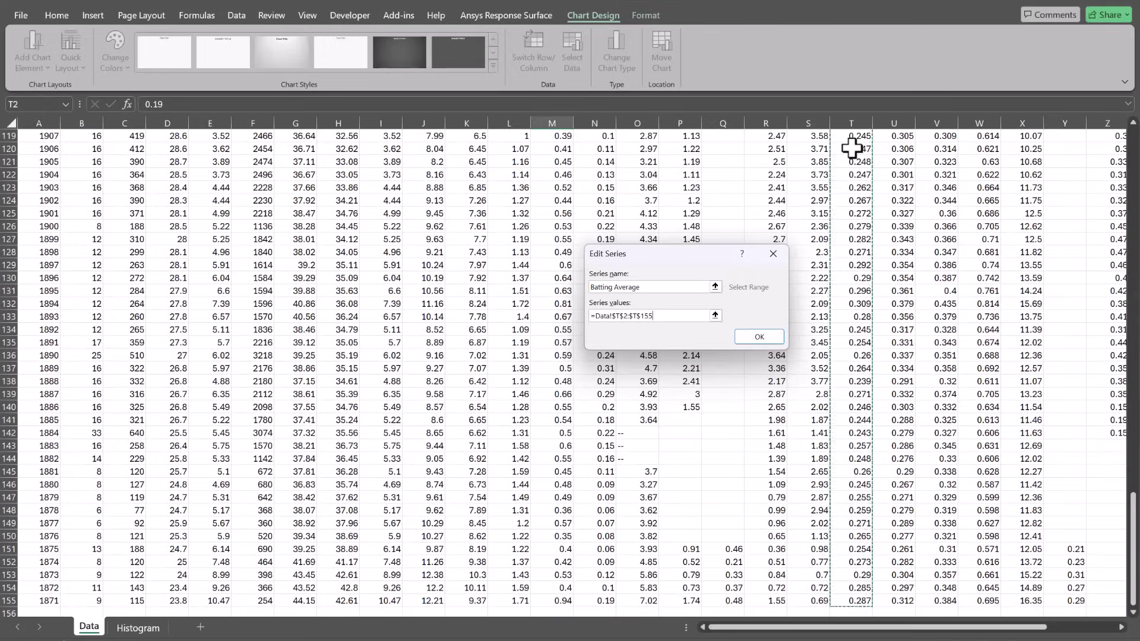
key("Return")
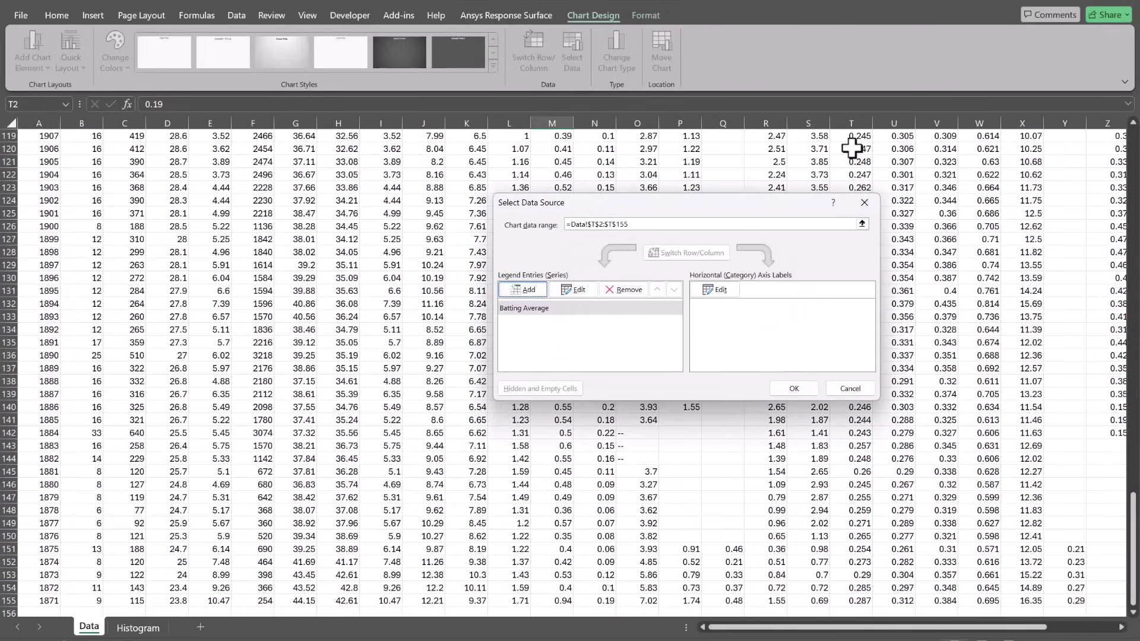
left_click(793, 390)
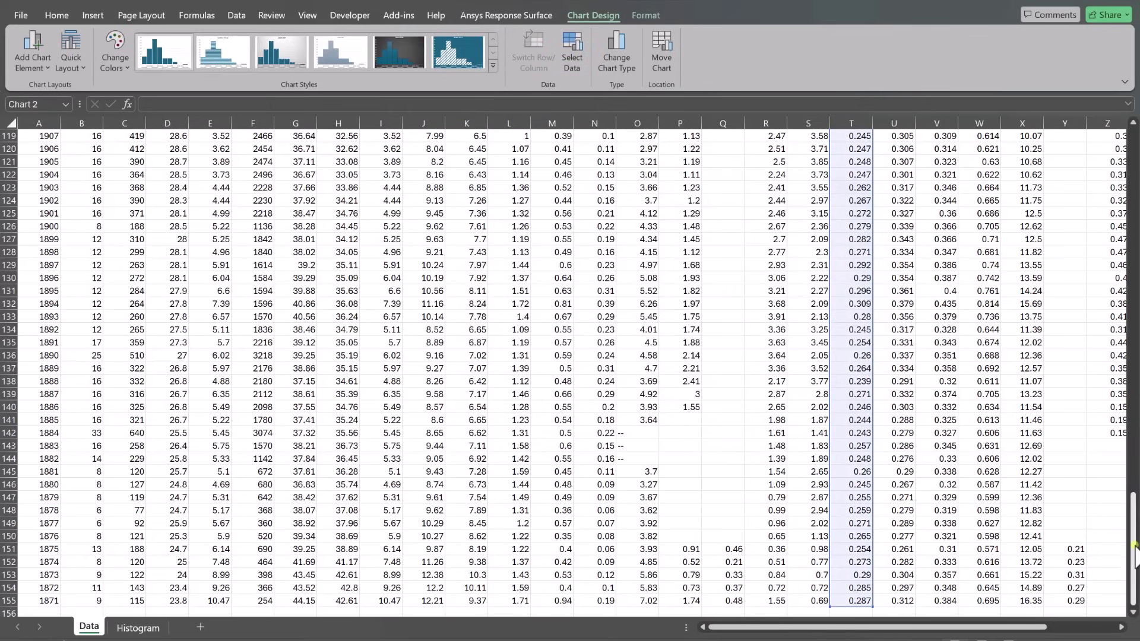
Step: Move the Data-sheet histogram slightly left and down, and widen it
left_click_drag(1132, 531, 1132, 128)
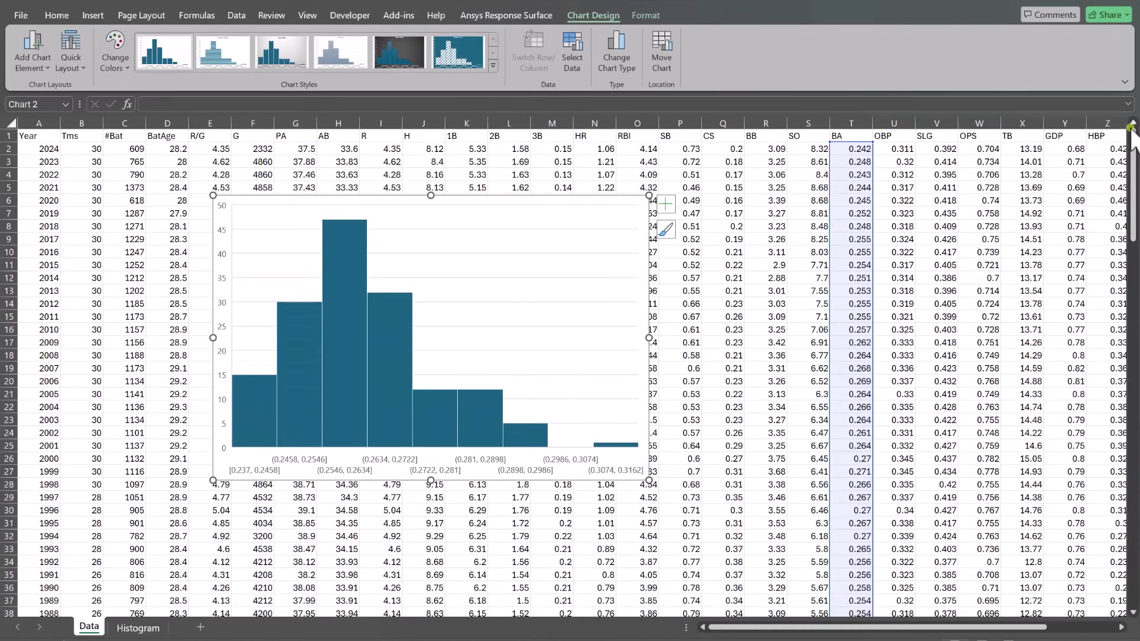
left_click_drag(521, 199, 496, 222)
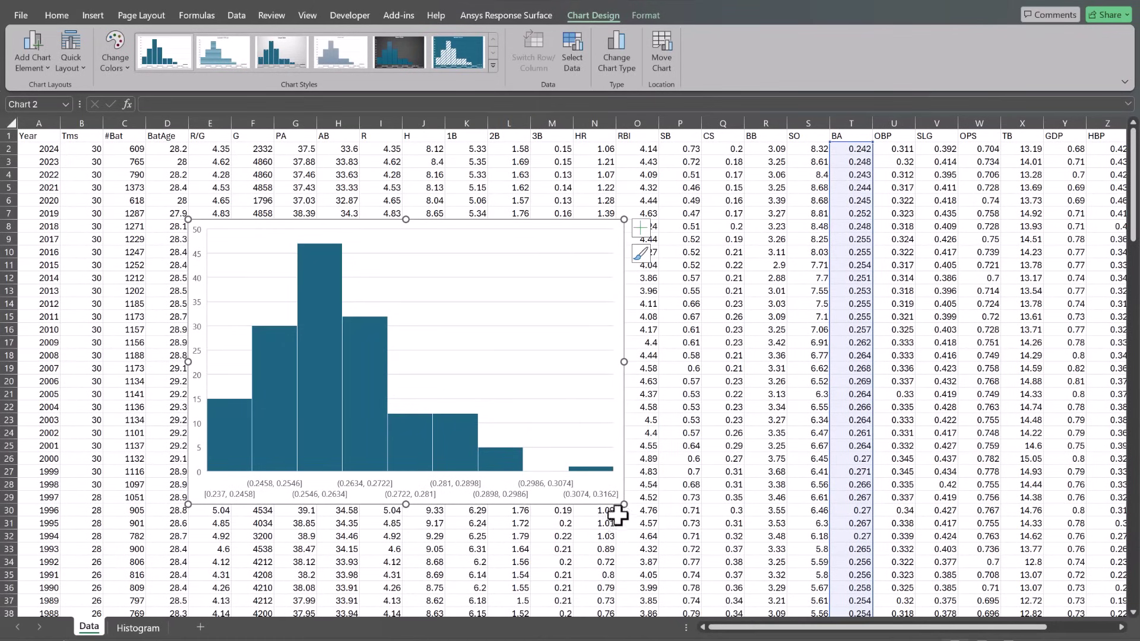
left_click_drag(624, 504, 794, 503)
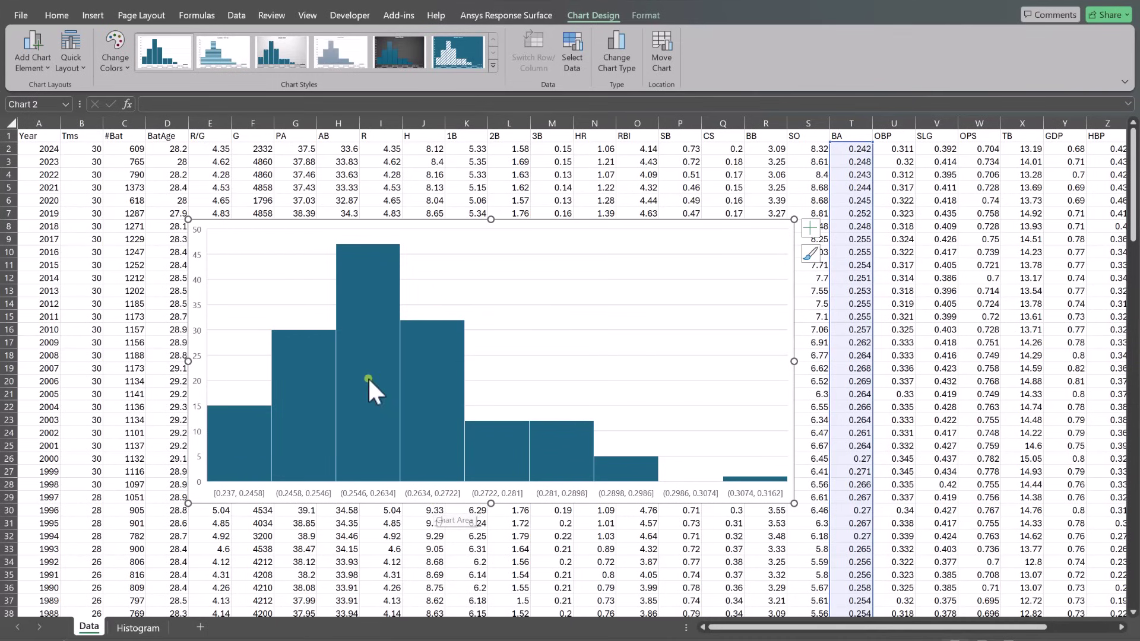
right_click(364, 224)
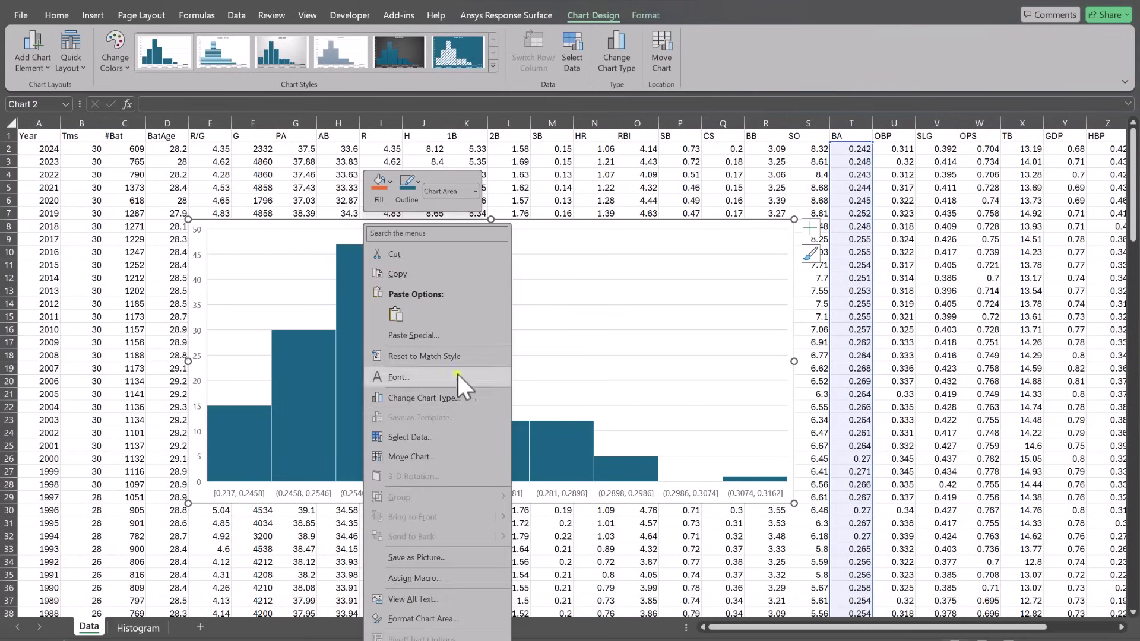
left_click(440, 438)
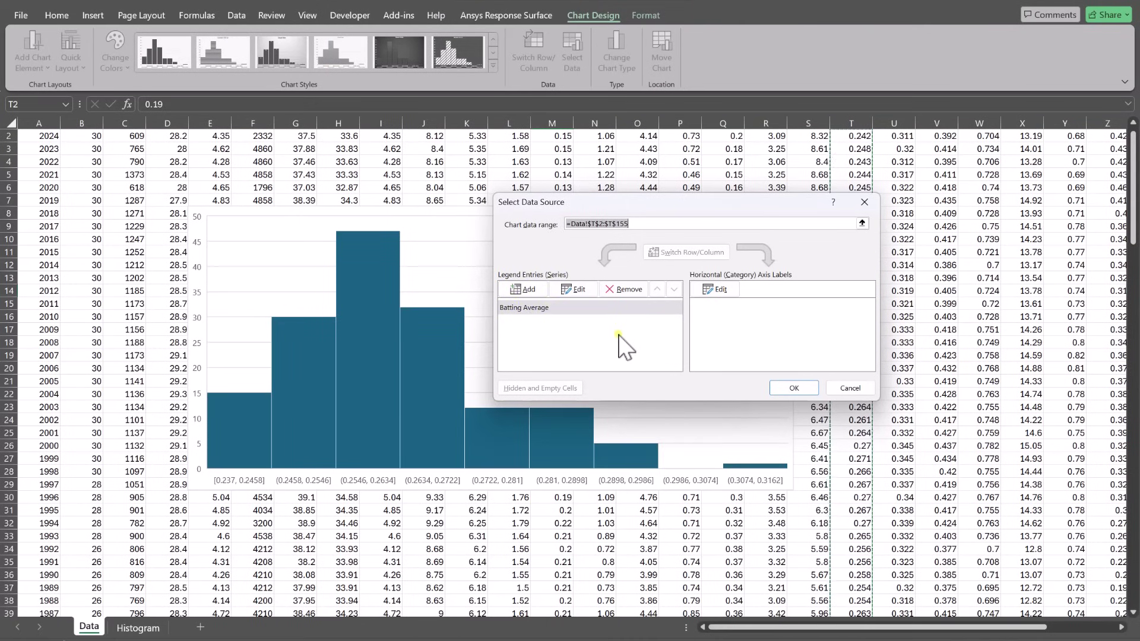
left_click(789, 388)
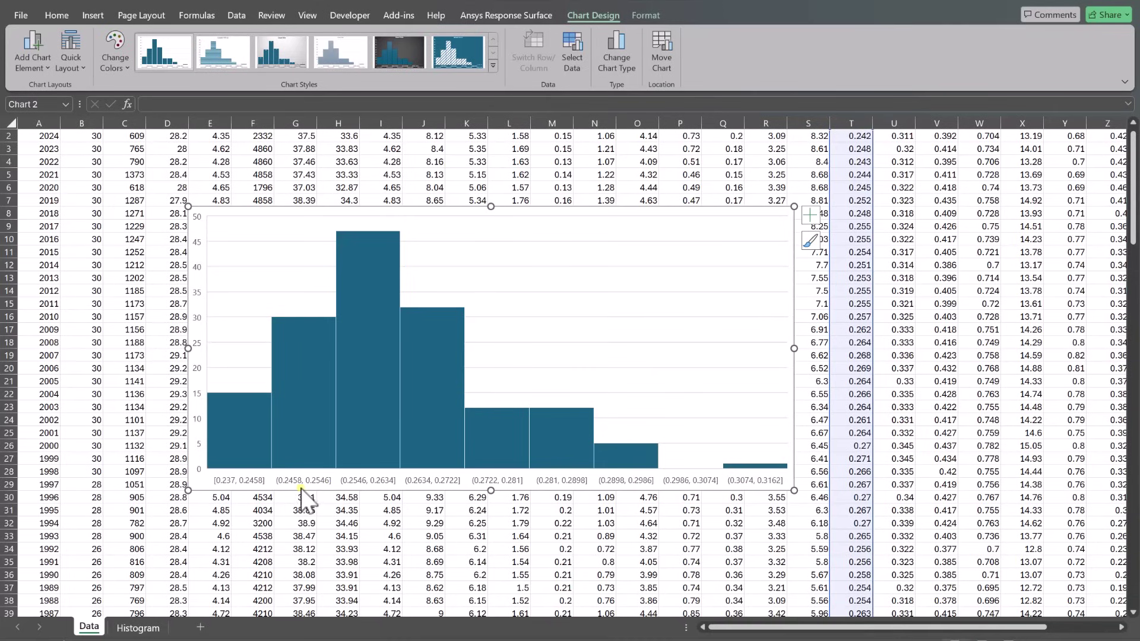
Step: Set the horizontal axis to a fixed 10 bins in Format Axis
double_click(509, 482)
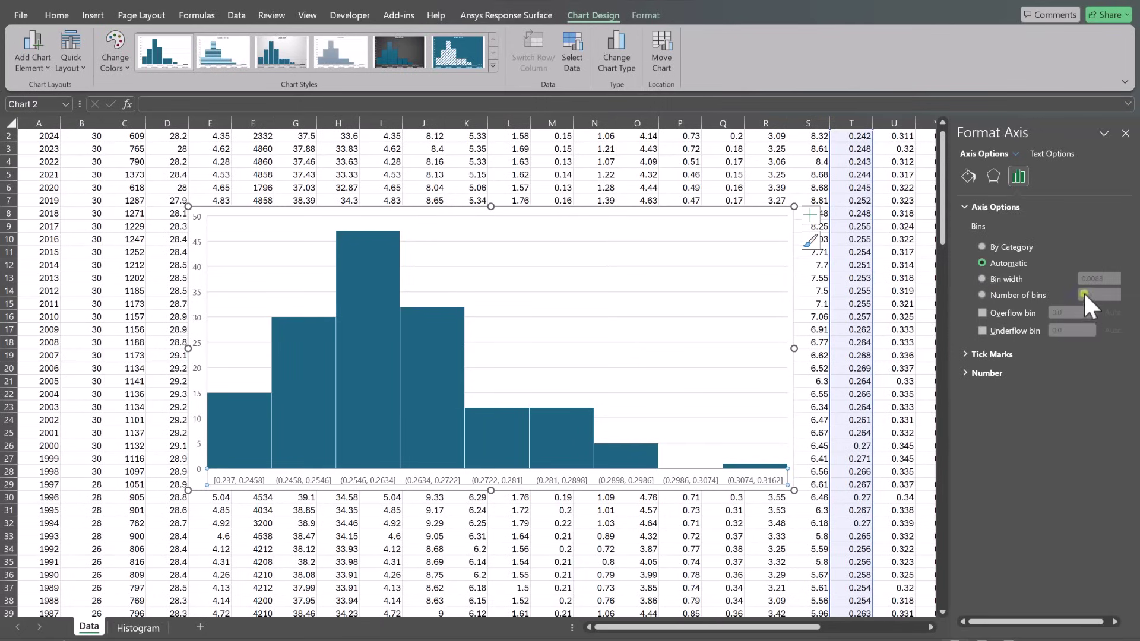
left_click(1031, 294)
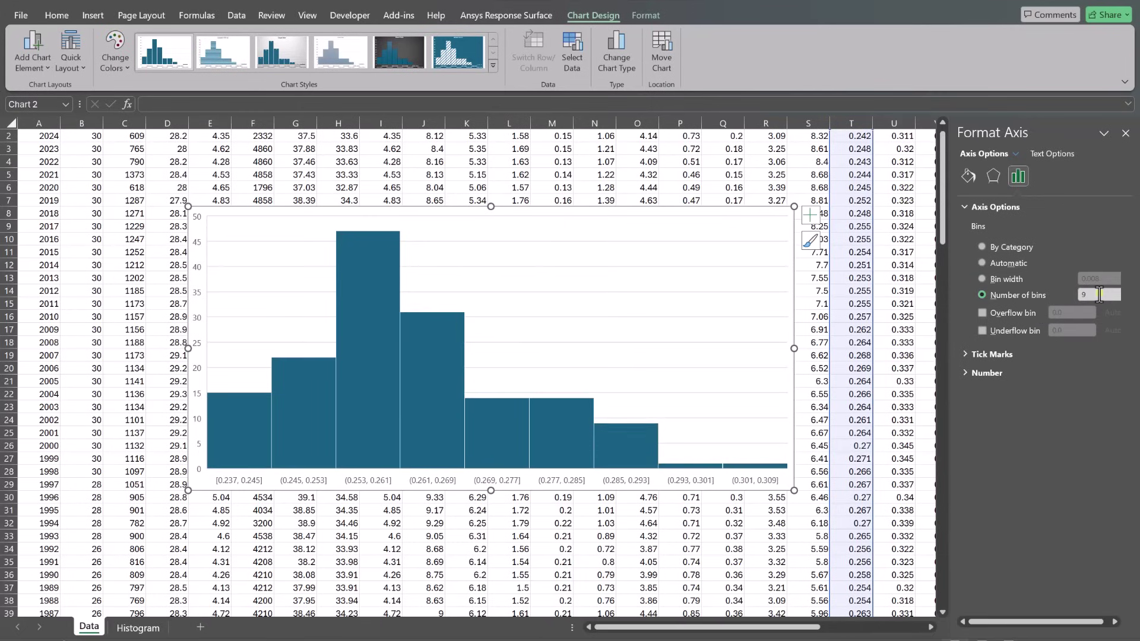
type("10")
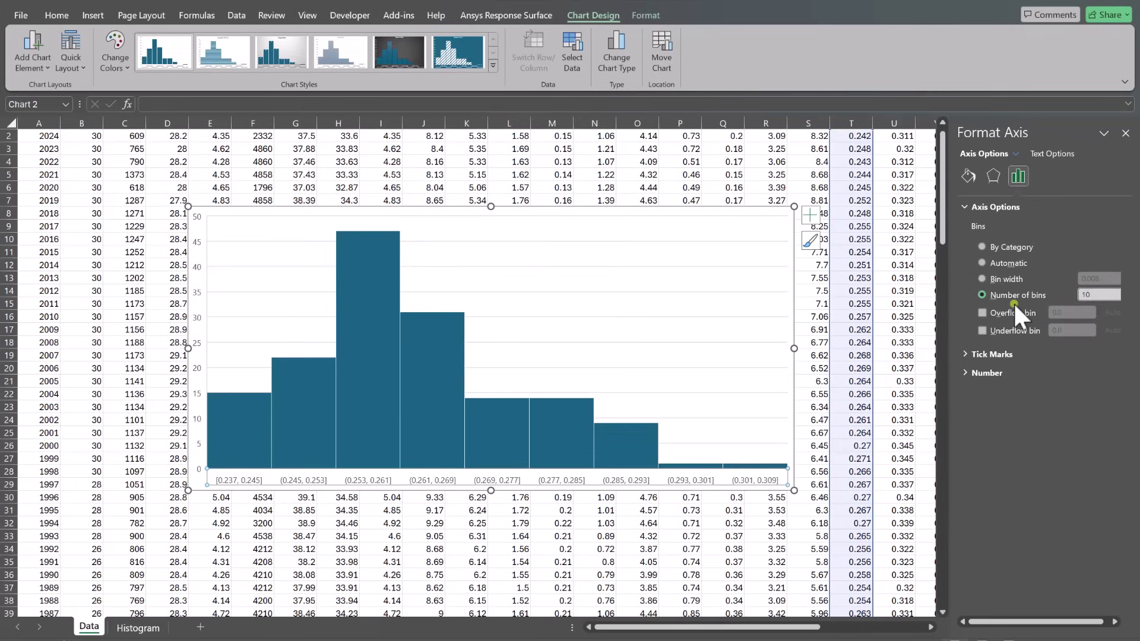
key("Return")
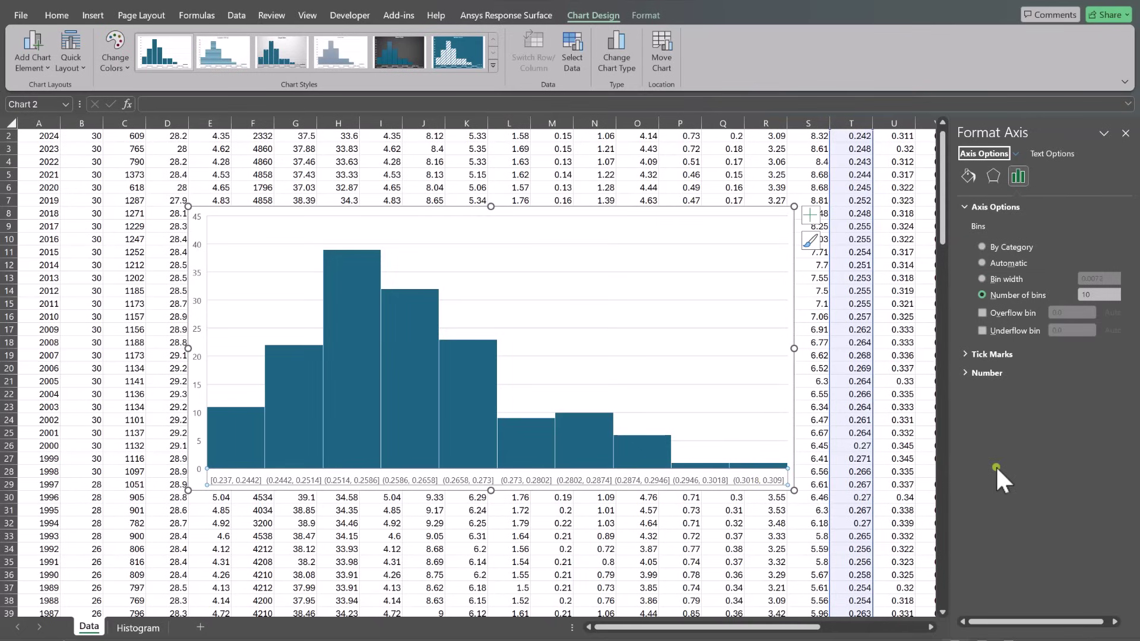
Step: Turn on an overflow bin with a 0.3 threshold
left_click(982, 313)
left_click(1069, 313)
key("Return")
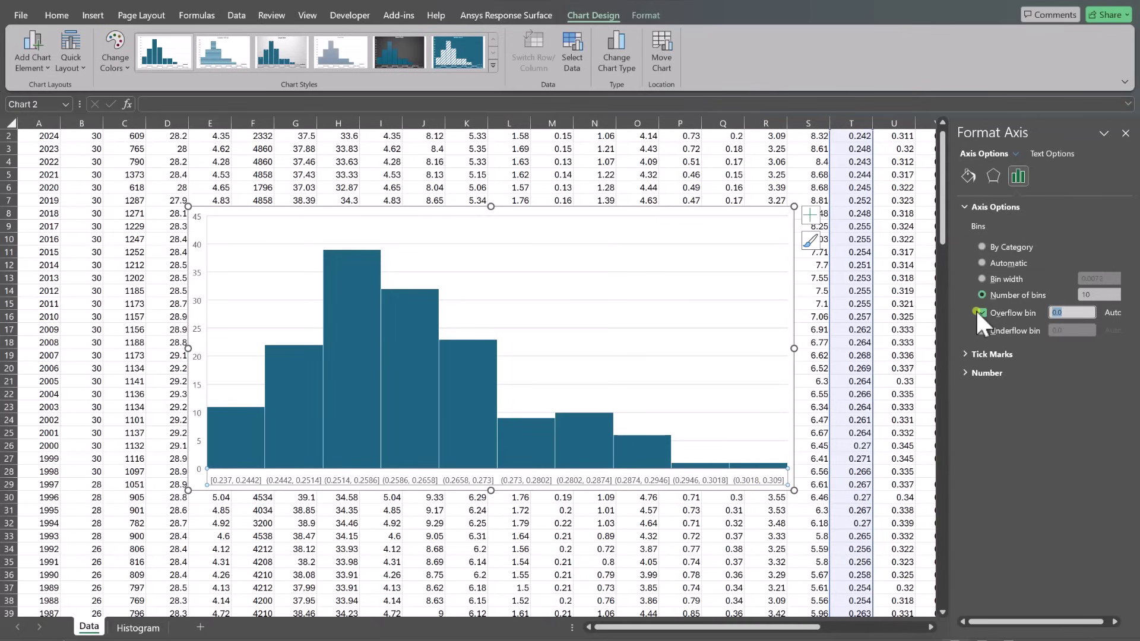
type("0.3")
key("Return")
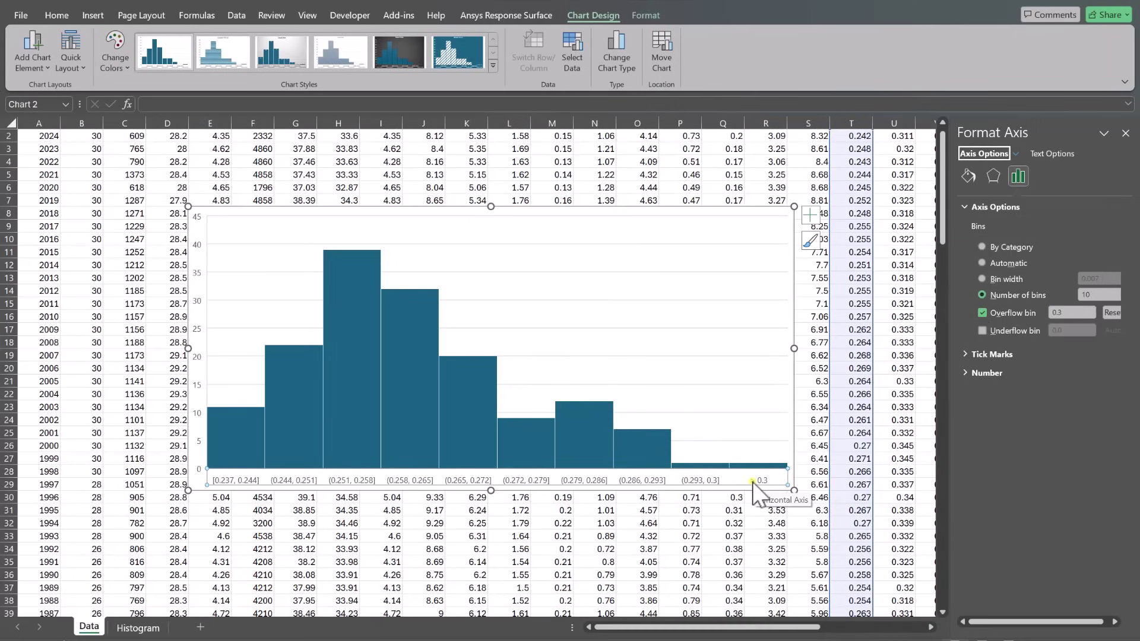
Step: Add a 0.24 underflow bin, reset the overflow value, then select the Histogram sheet's empty chart
left_click(1006, 326)
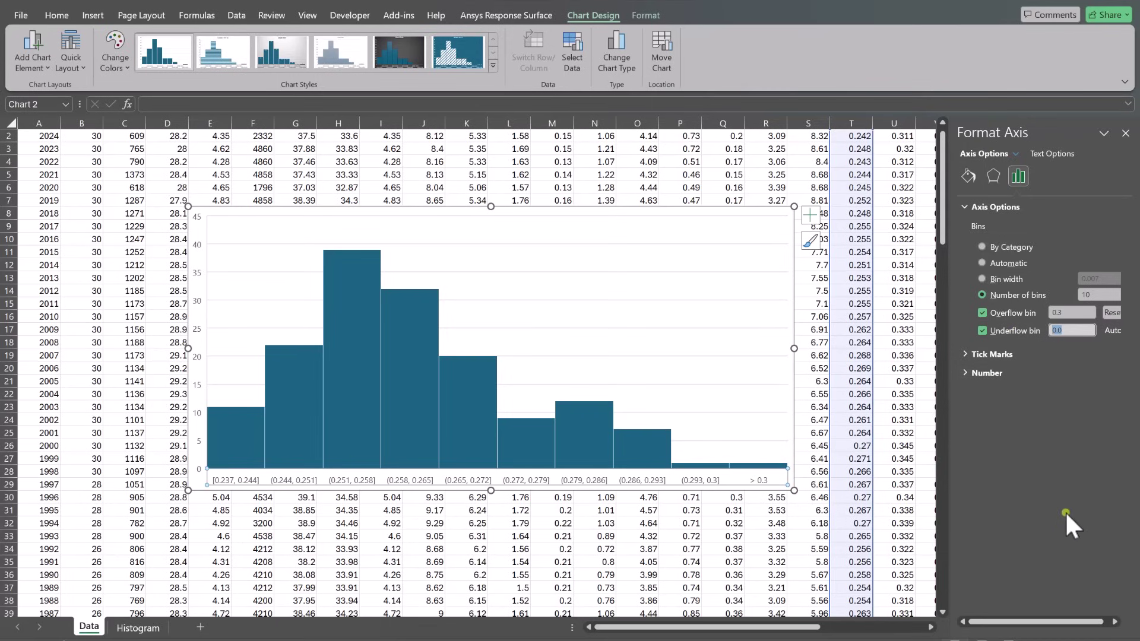
type("0.24")
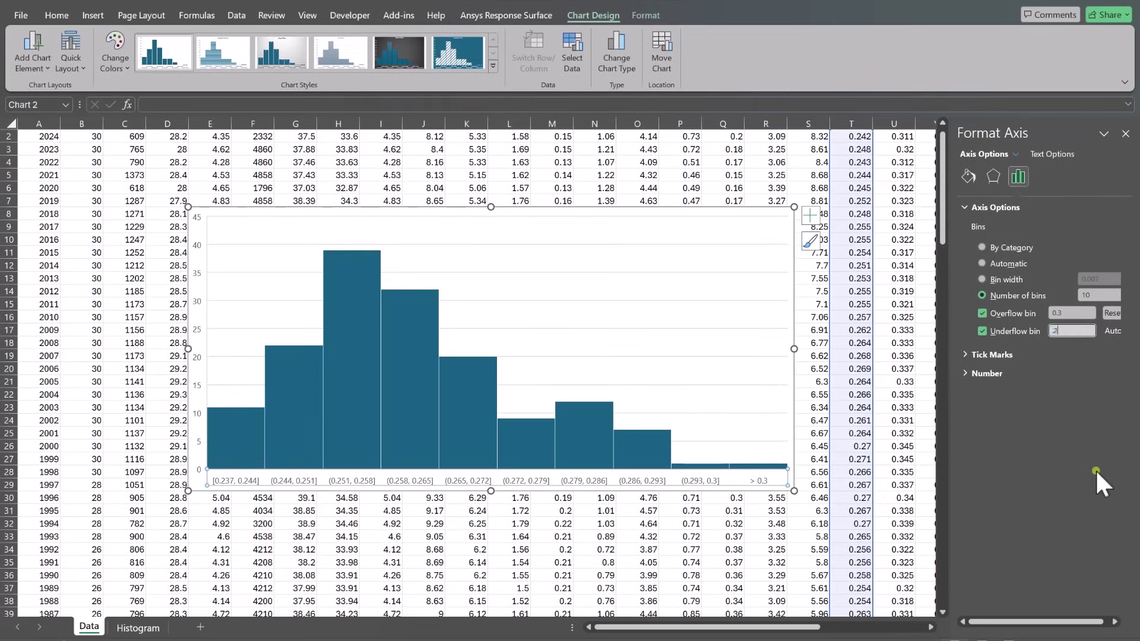
key("Return")
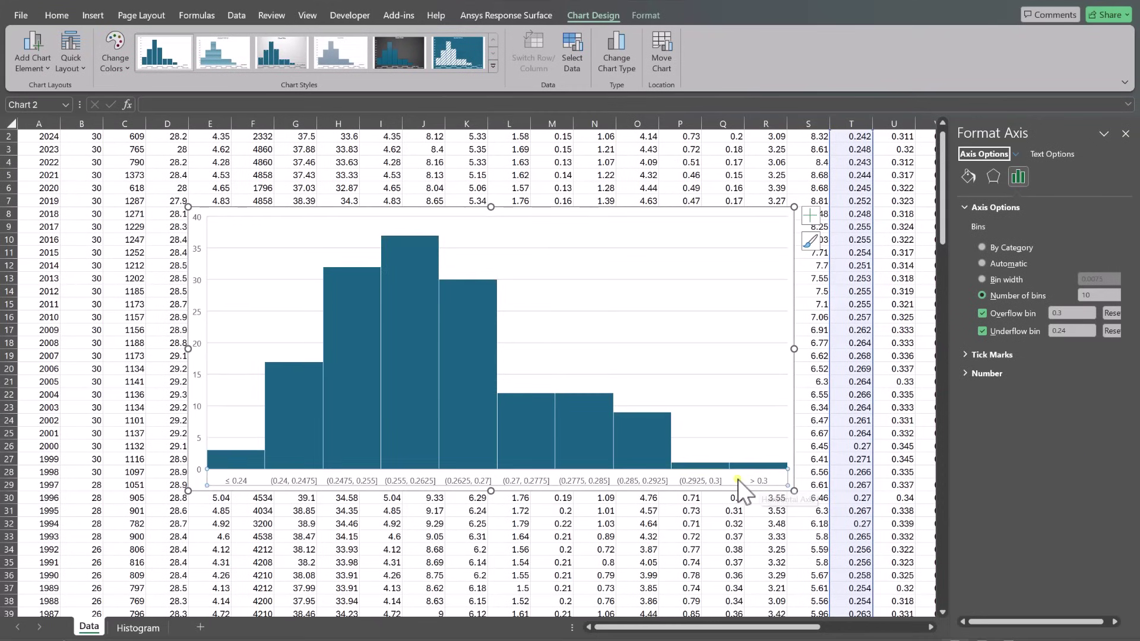
left_click(1110, 313)
left_click(138, 628)
left_click(655, 297)
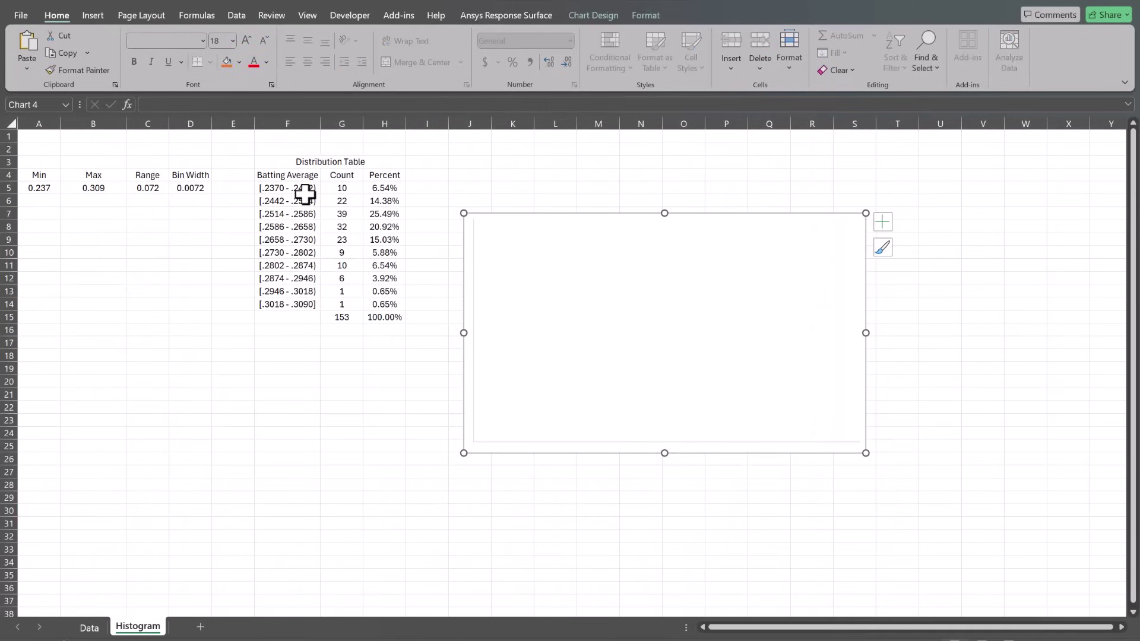
Step: Replace both chart series with a single series of Count values G5:G14
right_click(531, 221)
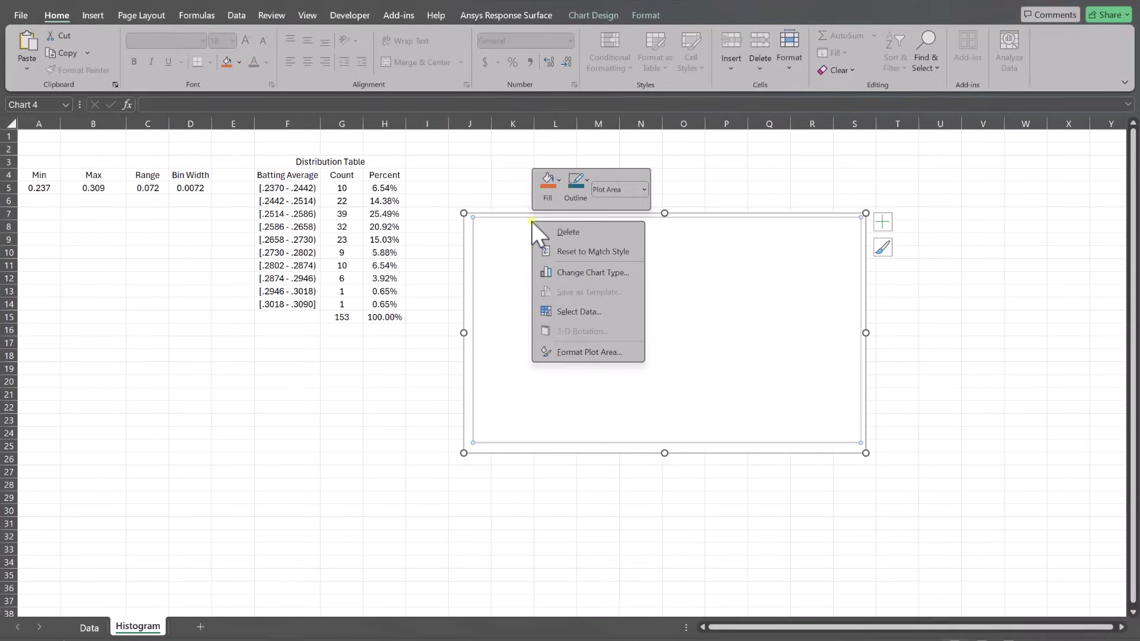
left_click(574, 305)
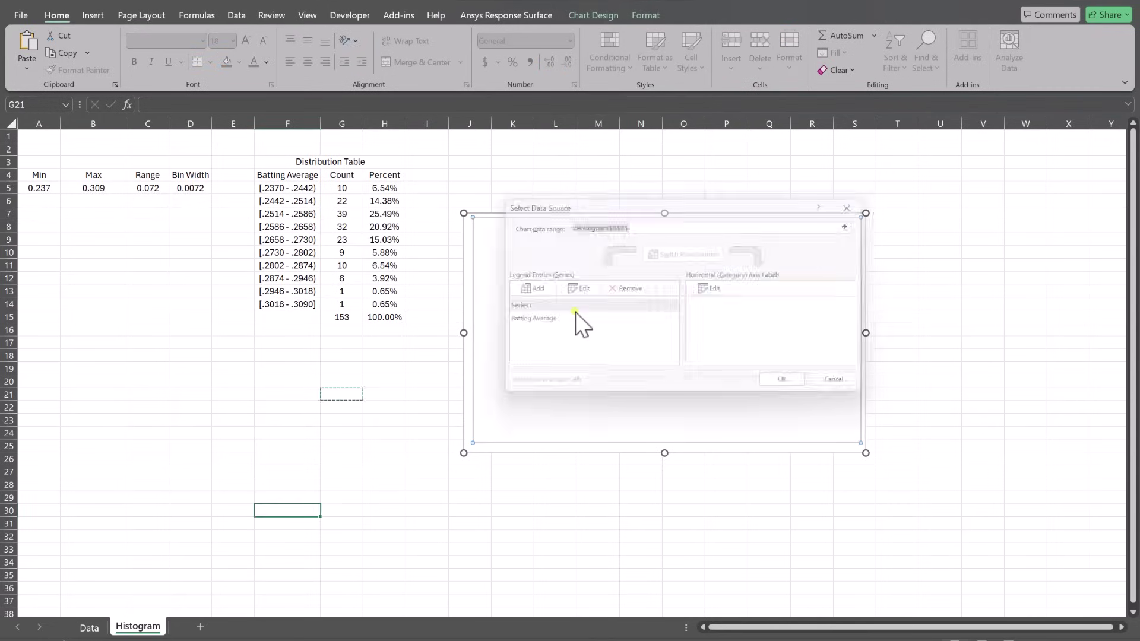
left_click(529, 322)
left_click(622, 294)
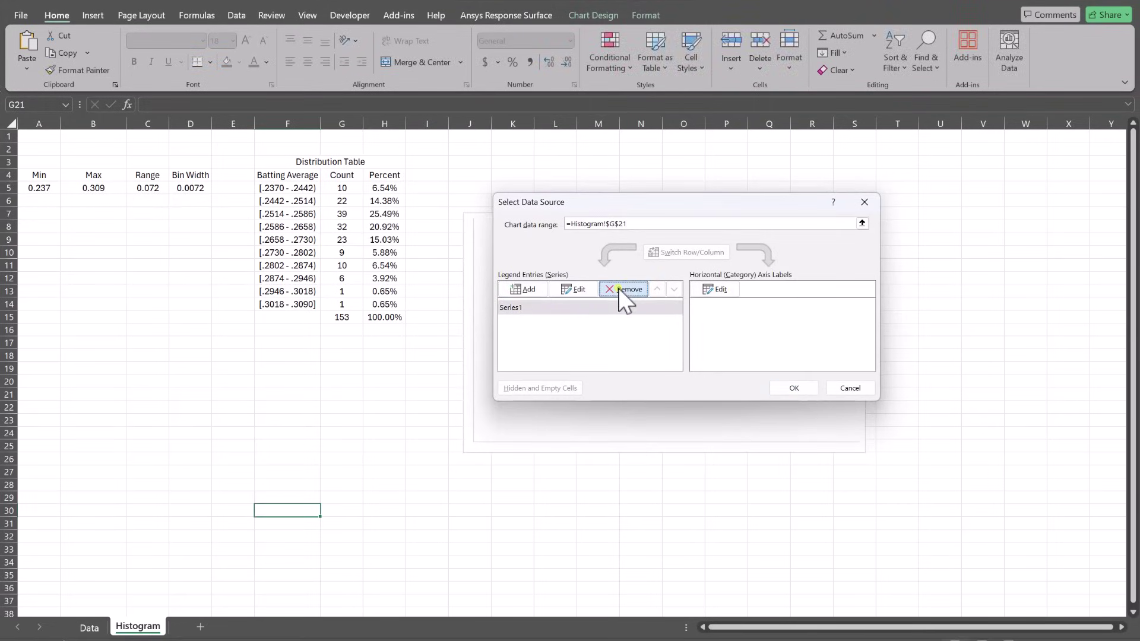
left_click(621, 294)
left_click(523, 291)
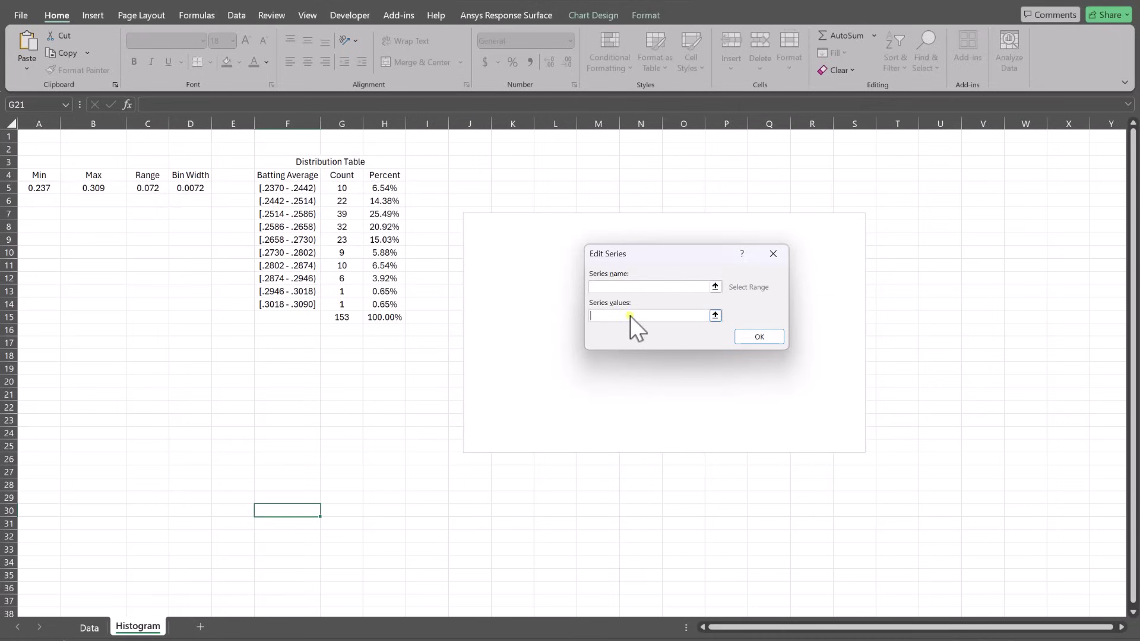
left_click_drag(339, 188, 341, 304)
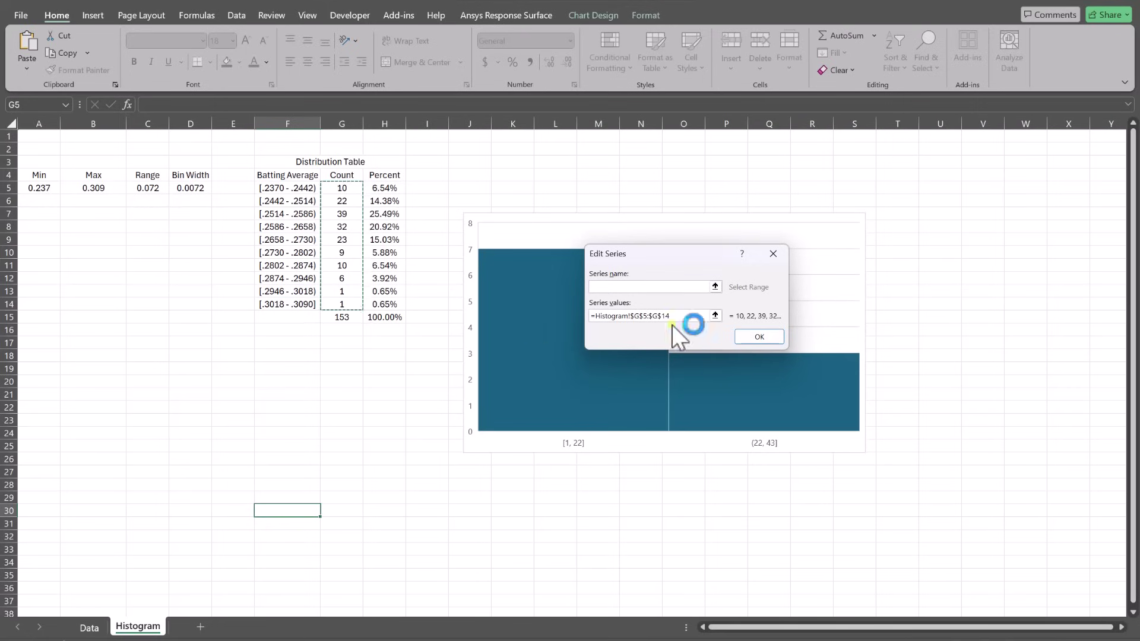
left_click(759, 337)
left_click_drag(546, 204, 931, 409)
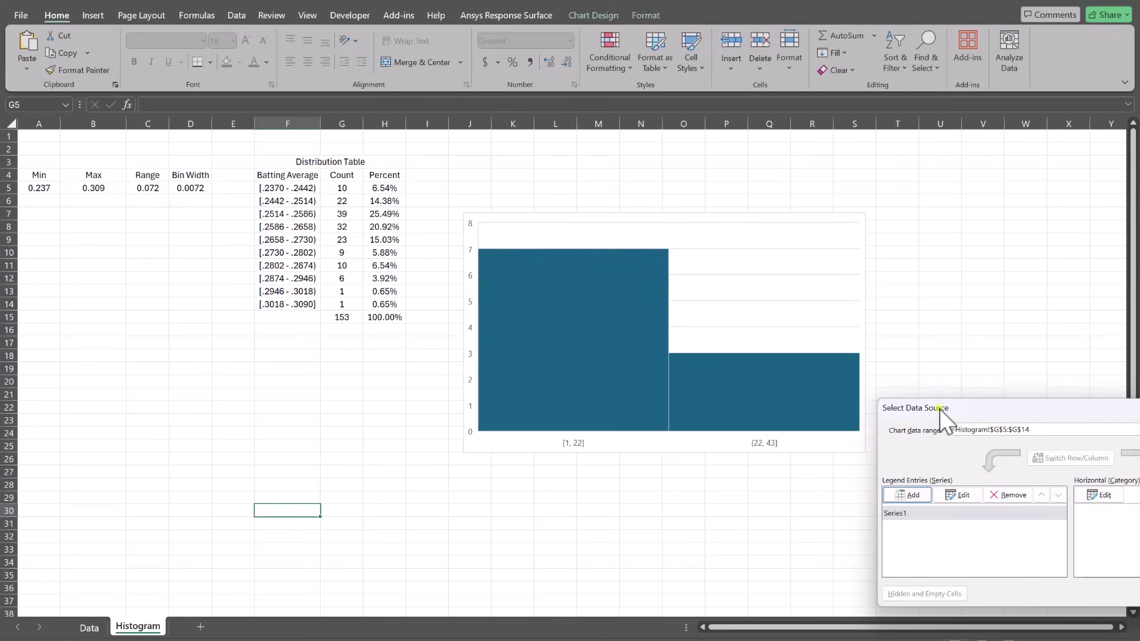
left_click_drag(936, 407, 700, 216)
Step: Use the Batting Average ranges F5:F14 as the chart's horizontal axis labels
left_click(864, 304)
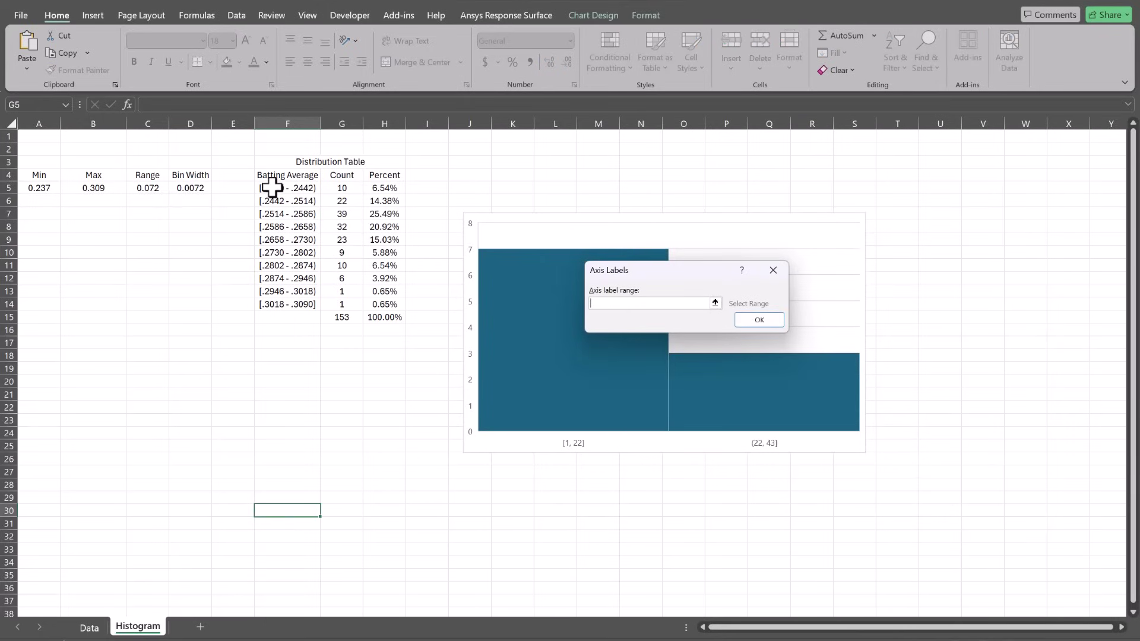
left_click_drag(272, 189, 279, 303)
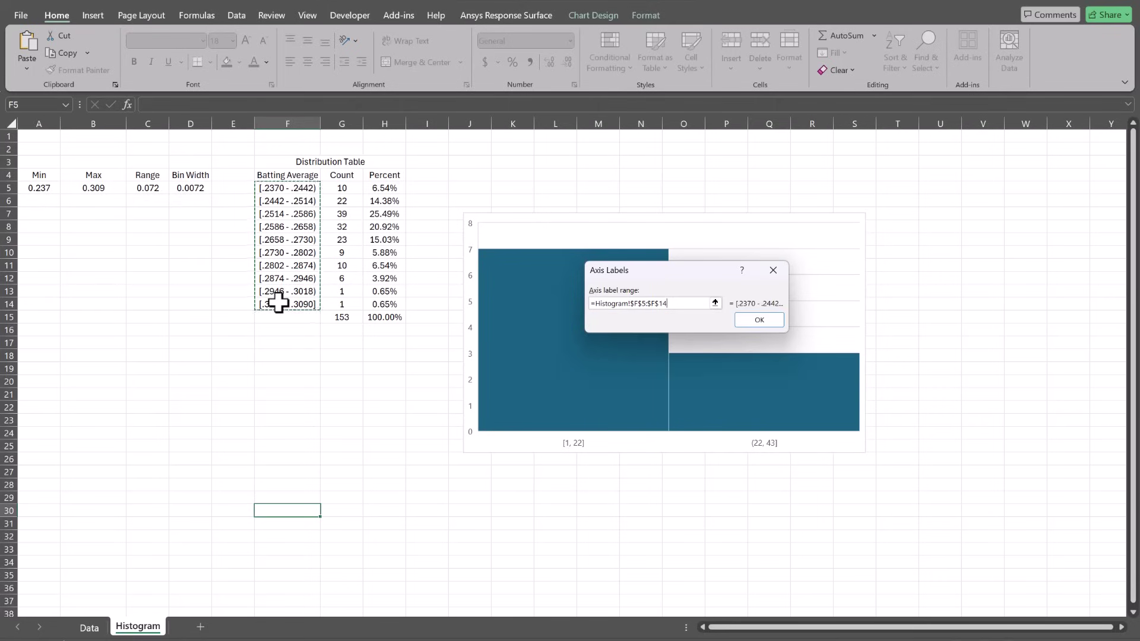
left_click(752, 321)
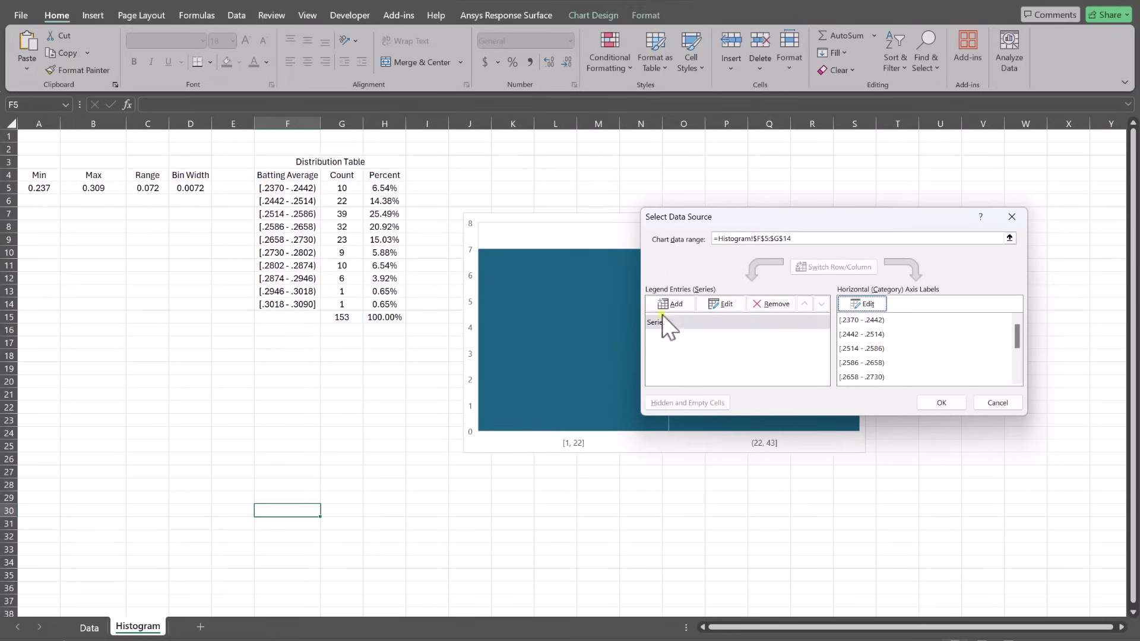
left_click(928, 401)
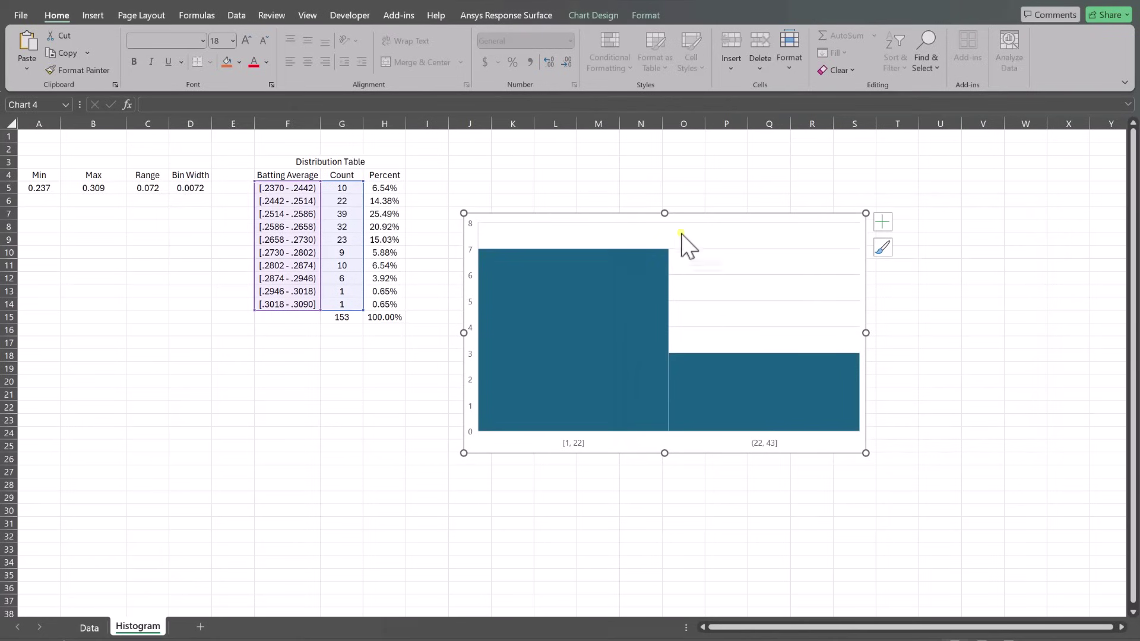
double_click(758, 444)
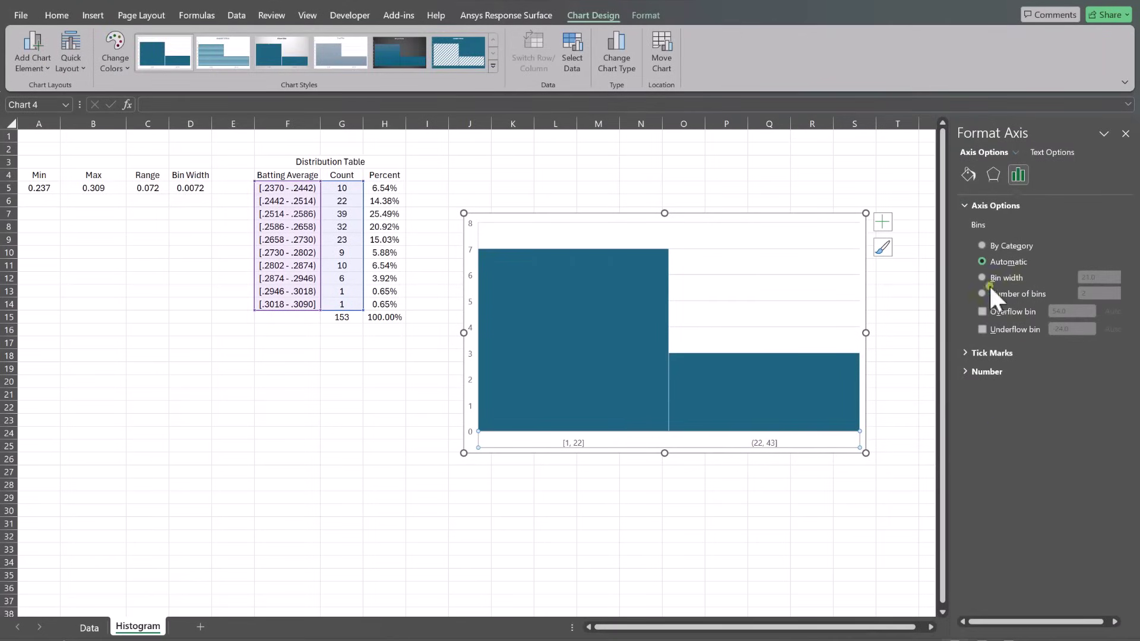
Step: Switch the axis to By Category bins, giving ten columns matching the Count values
left_click(981, 245)
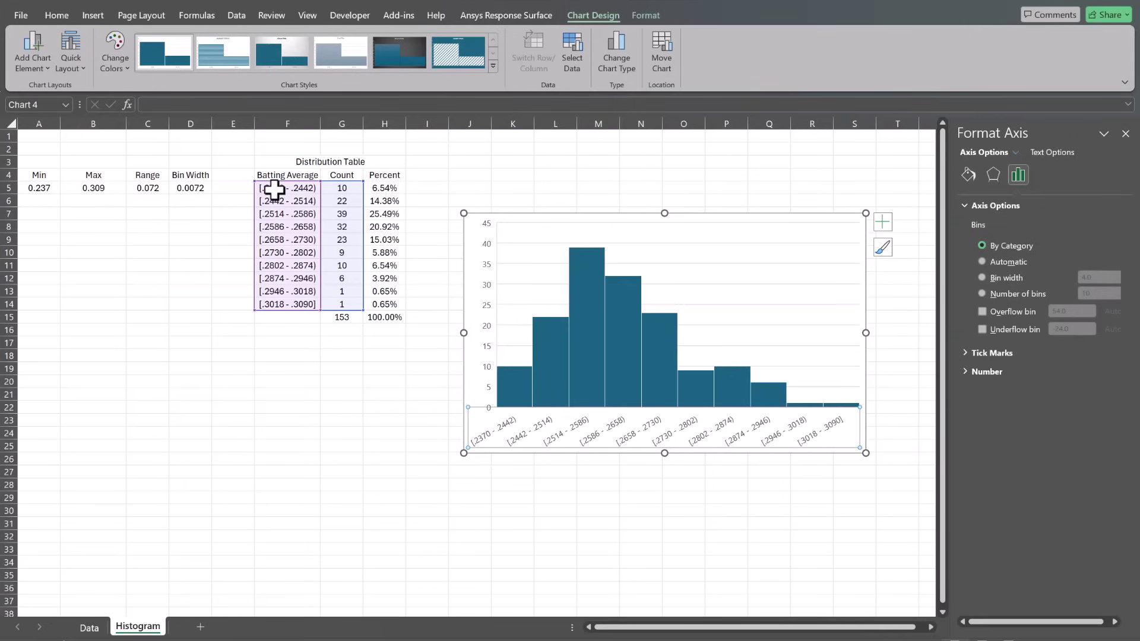
right_click(601, 218)
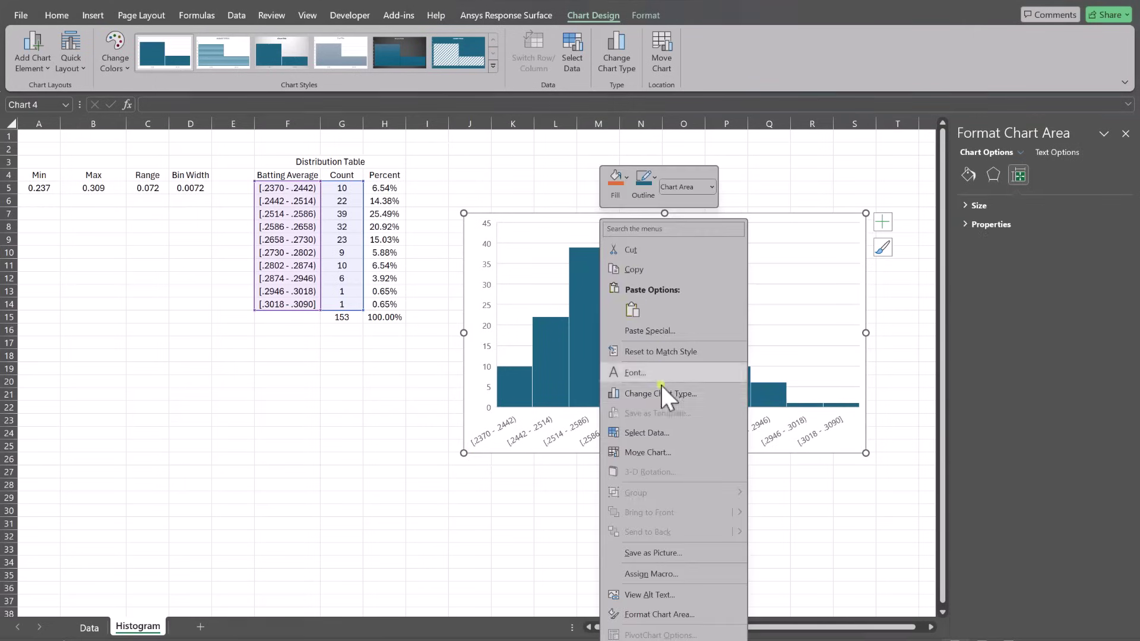
left_click(661, 431)
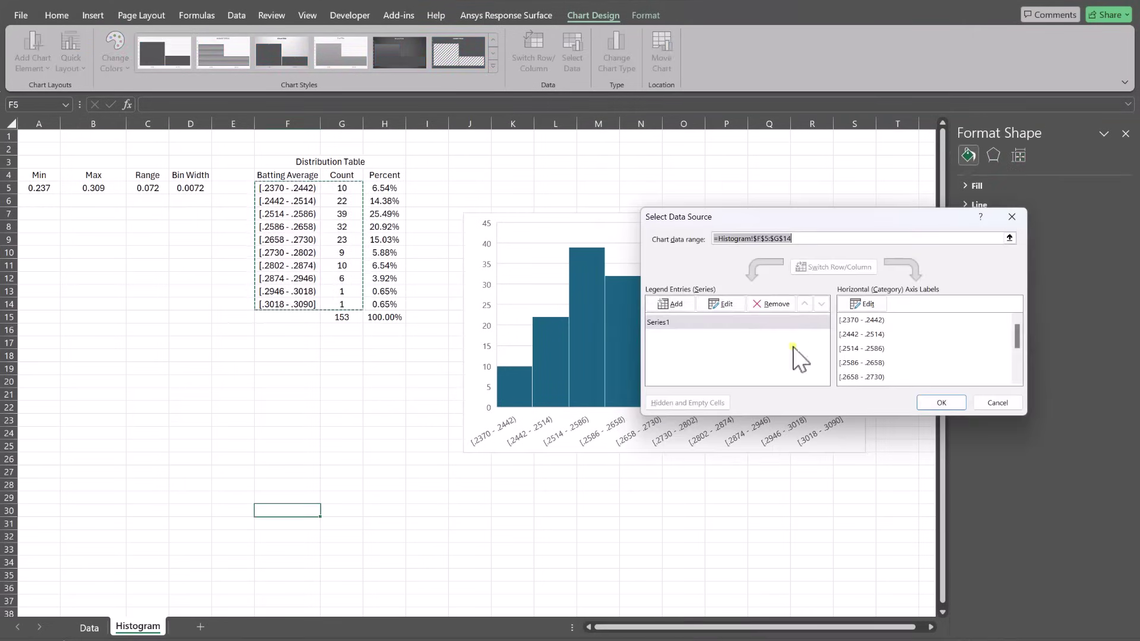
left_click(928, 401)
left_click(735, 440)
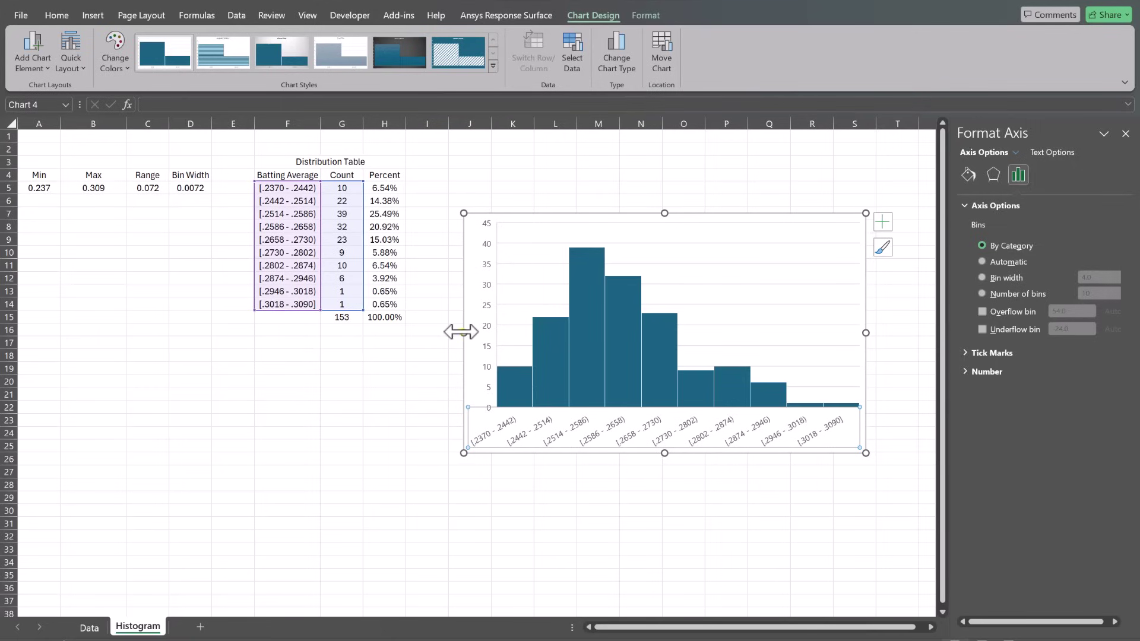
Step: Widen and reposition the chart until every bin label fits on one row
left_click_drag(461, 332, 402, 333)
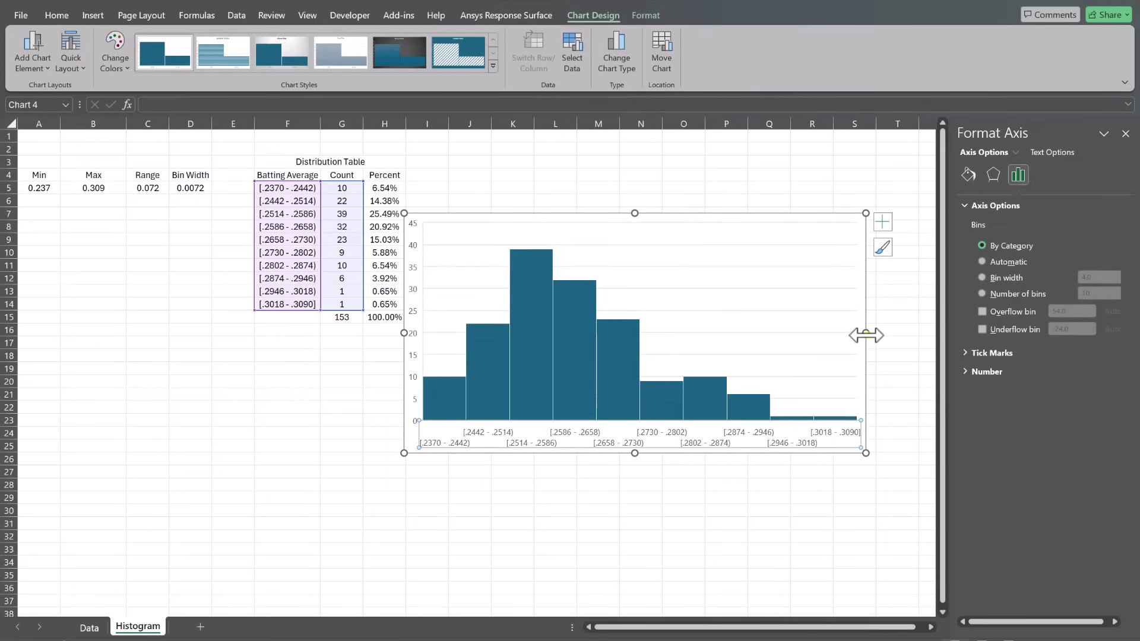
left_click_drag(865, 335, 913, 333)
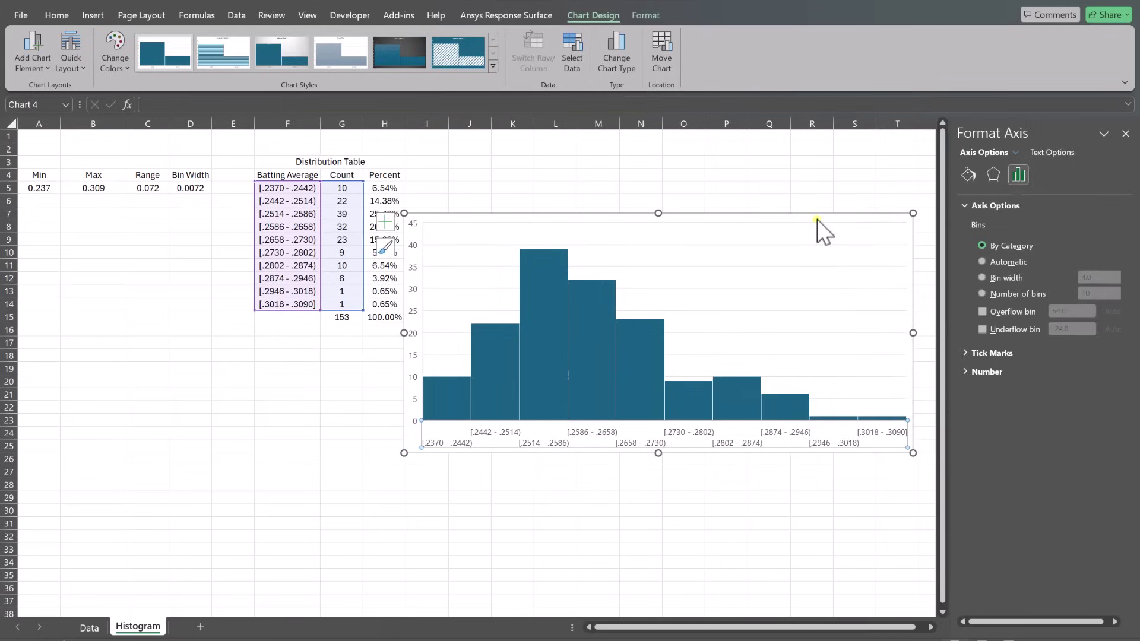
left_click_drag(816, 219, 739, 336)
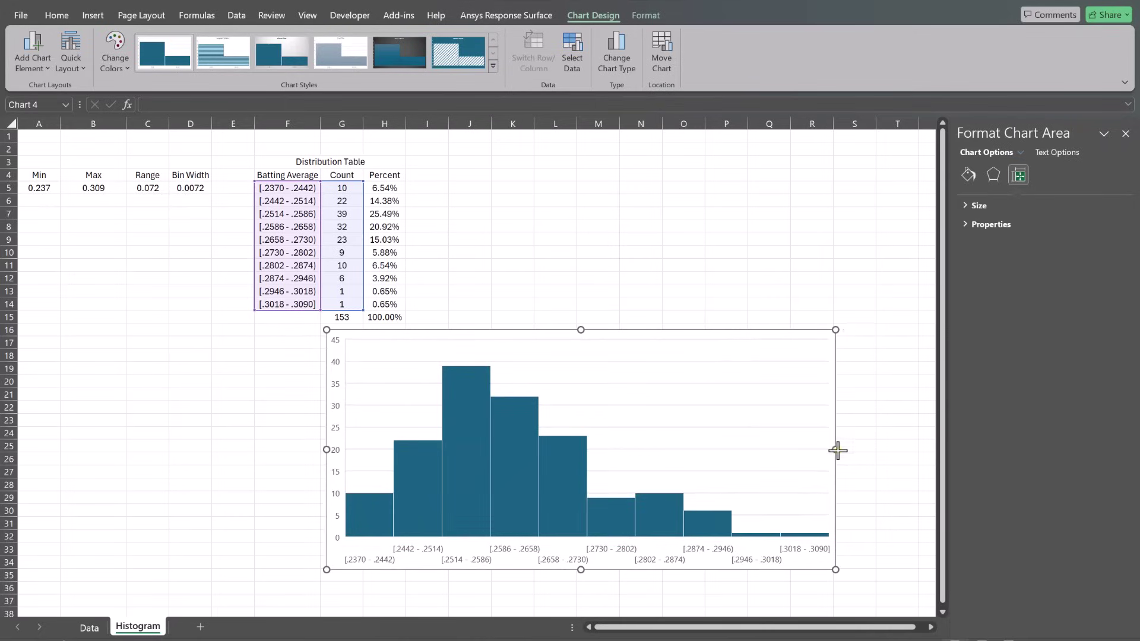
left_click_drag(837, 451, 882, 448)
left_click(682, 559)
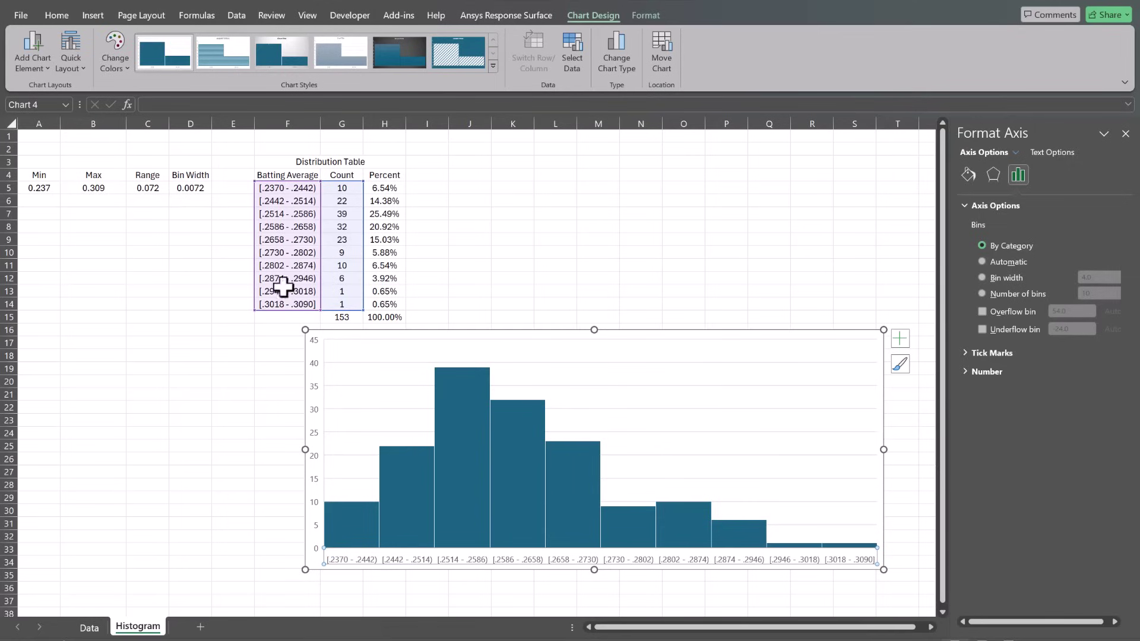
left_click(282, 191)
type("3")
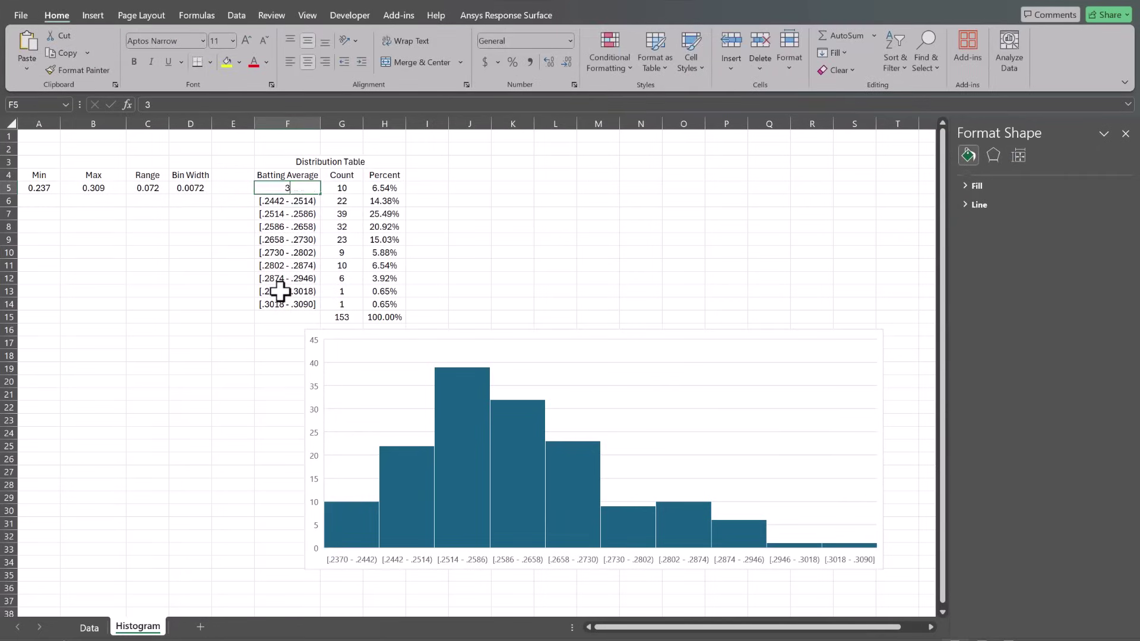
key("Return")
type("4")
key("Return")
type("5")
key("Return")
type("6")
key("Return")
type("12")
key("Return")
type("4")
key("Return")
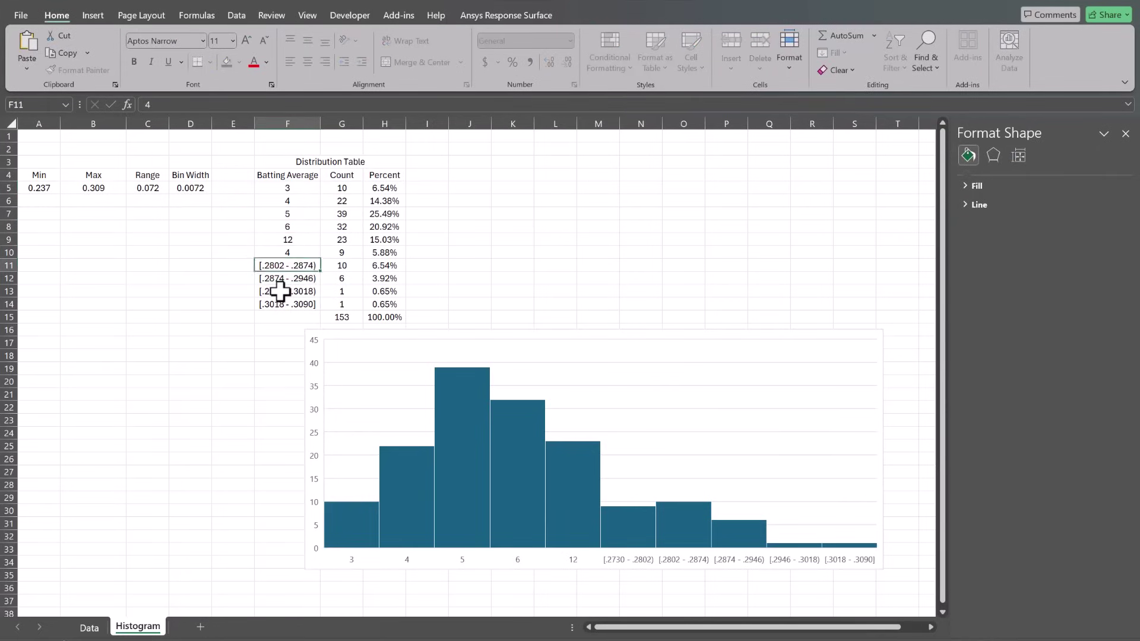
type("9")
key("Return")
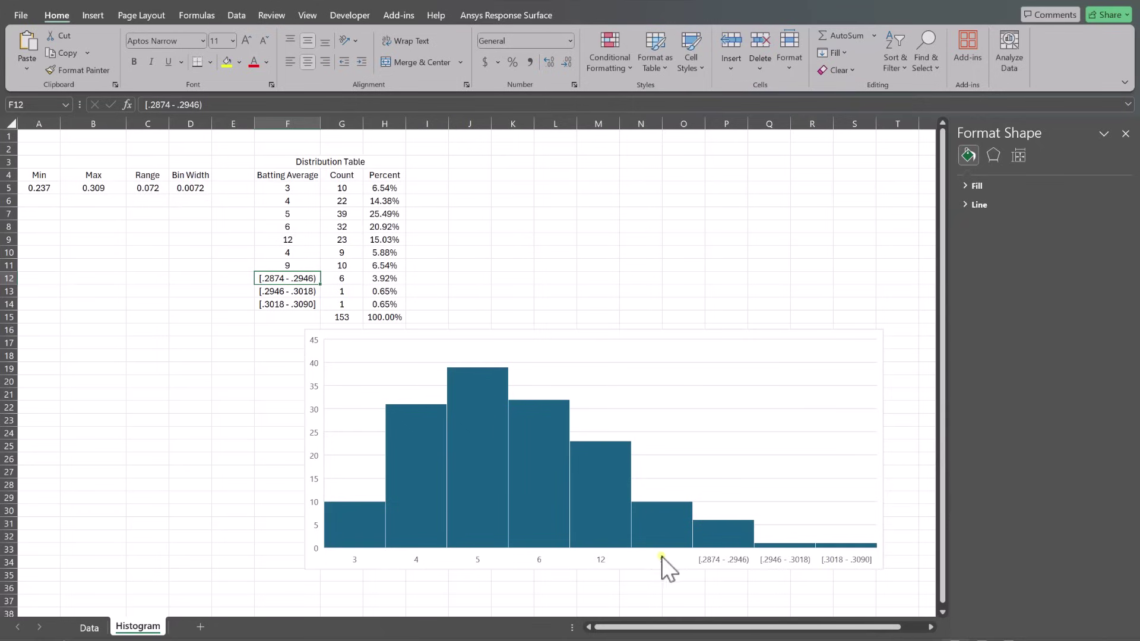
key("ctrl+z")
key("ctrl+z")
key("ctrl+z")
key("ctrl+z")
key("ctrl+z")
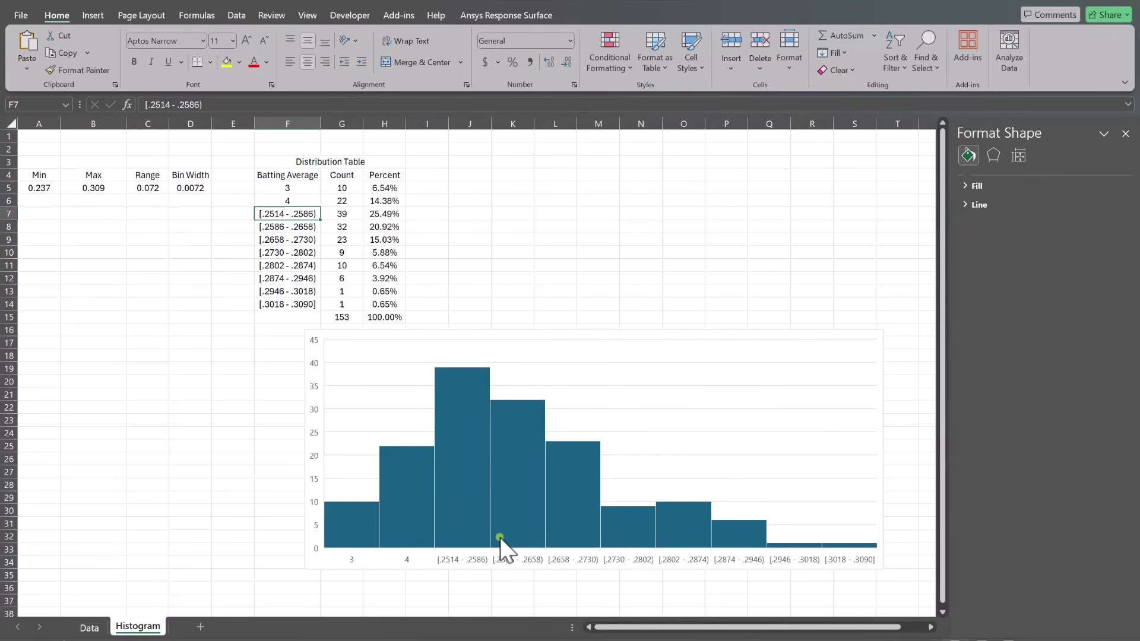
key("ctrl+z")
key("ctrl+z")
left_click(384, 601)
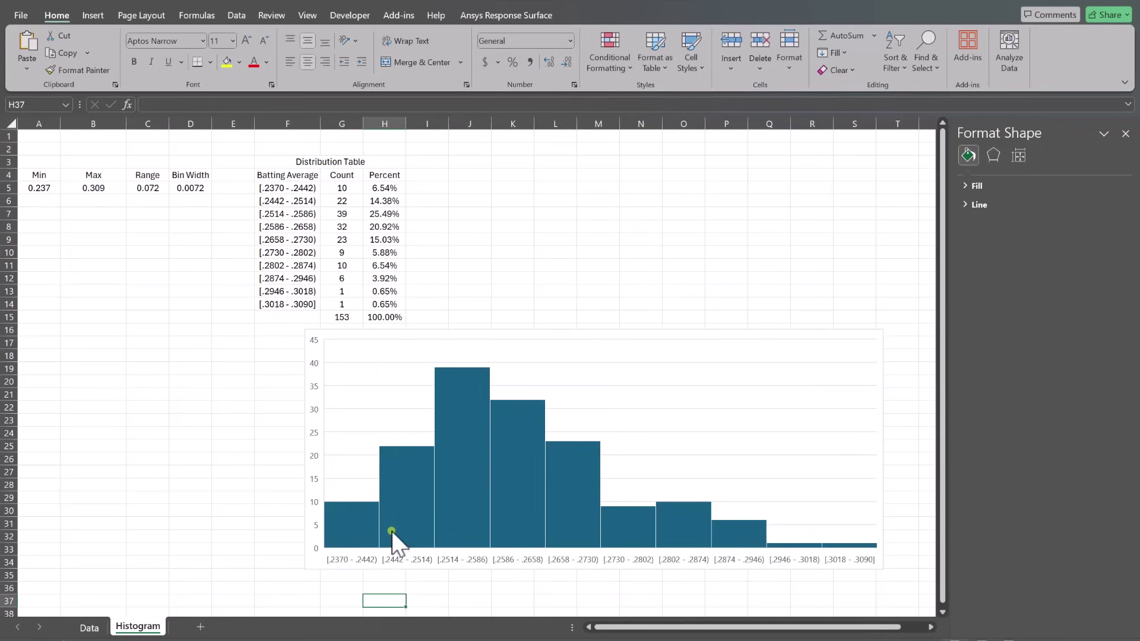
left_click(472, 560)
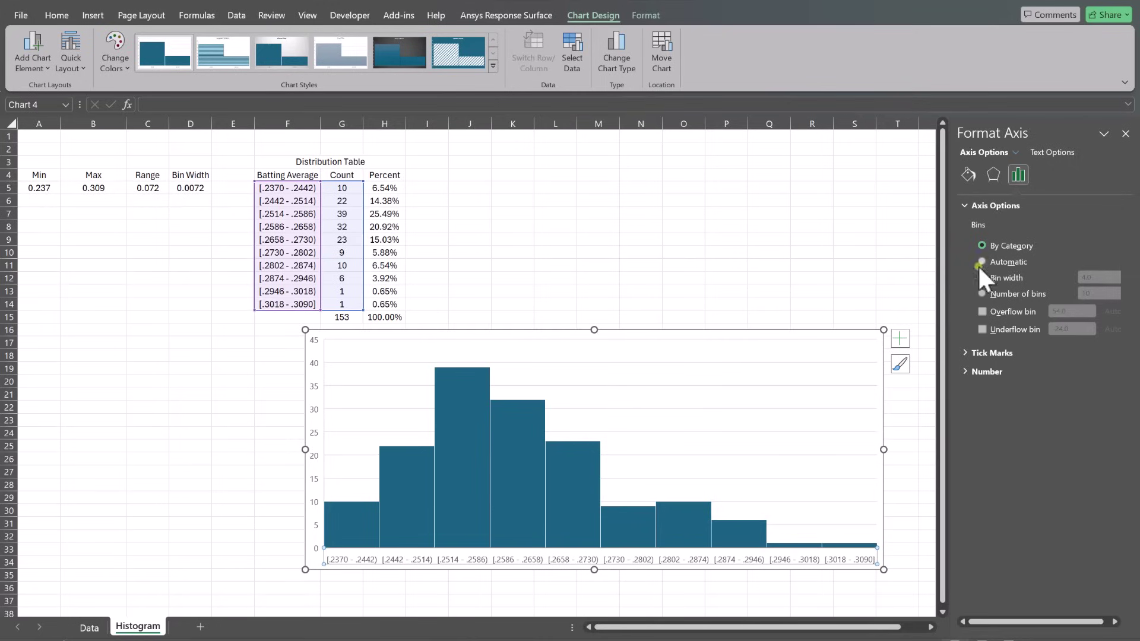
Step: Try a fixed number of bins on the histogram axis, then revert to By Category binning
left_click(999, 292)
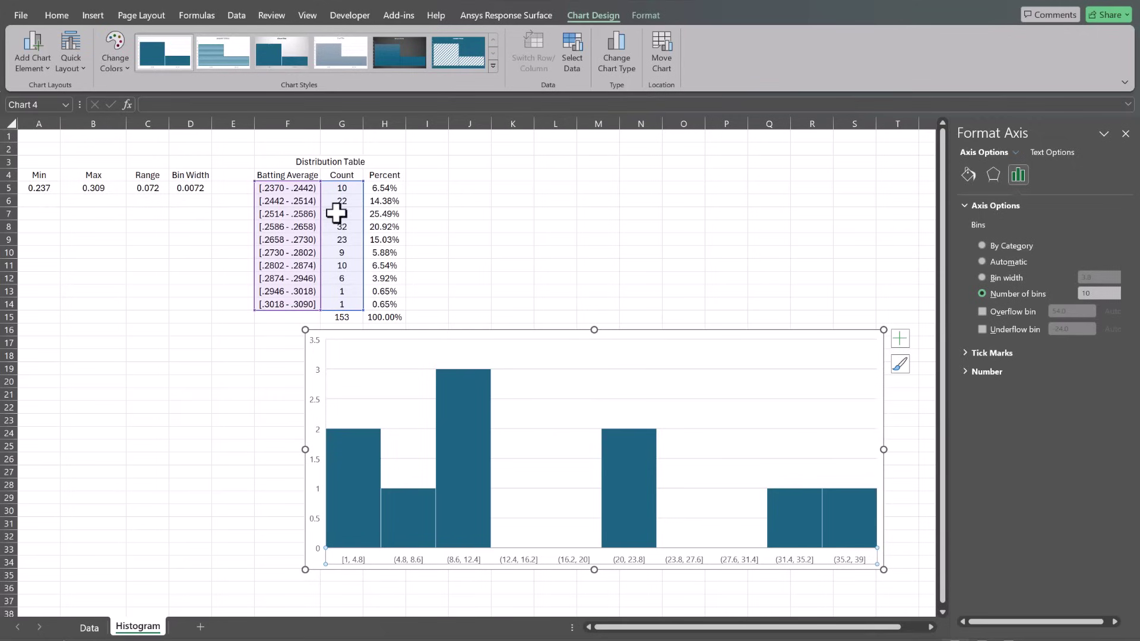
left_click(996, 246)
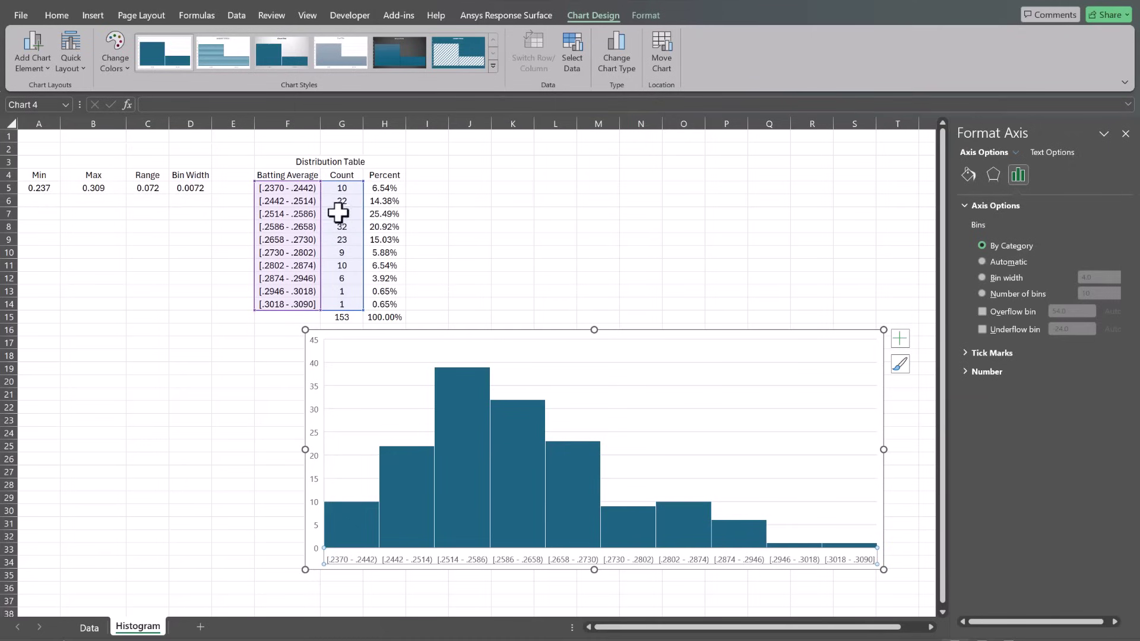
Step: Add count data labels to the histogram columns
left_click(457, 468)
right_click(457, 469)
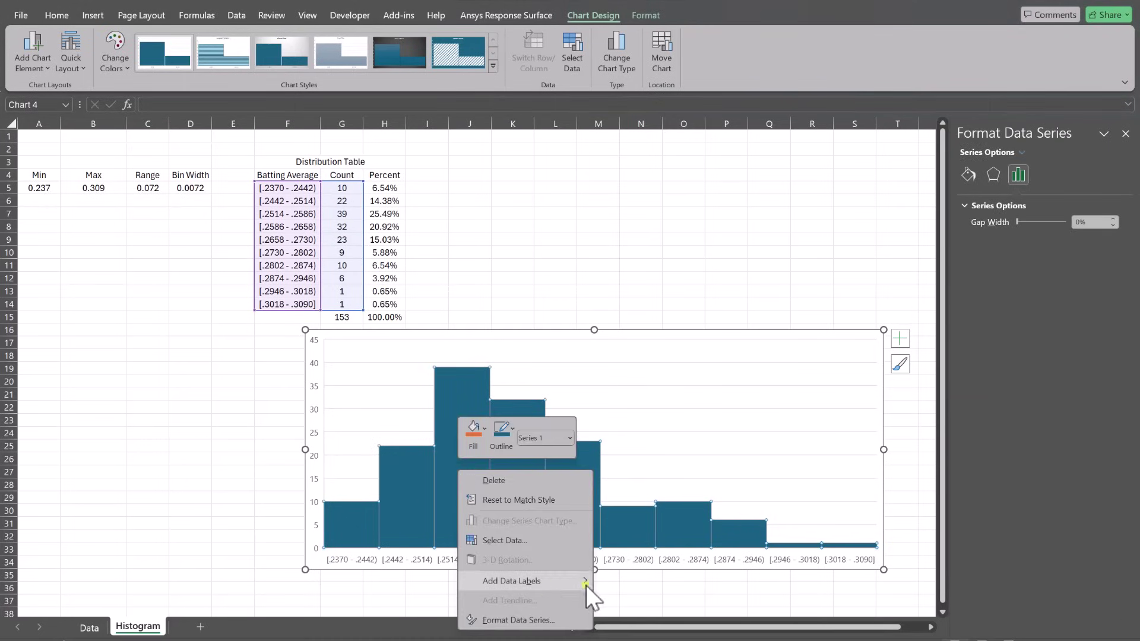
mouse_move(586, 582)
left_click(622, 581)
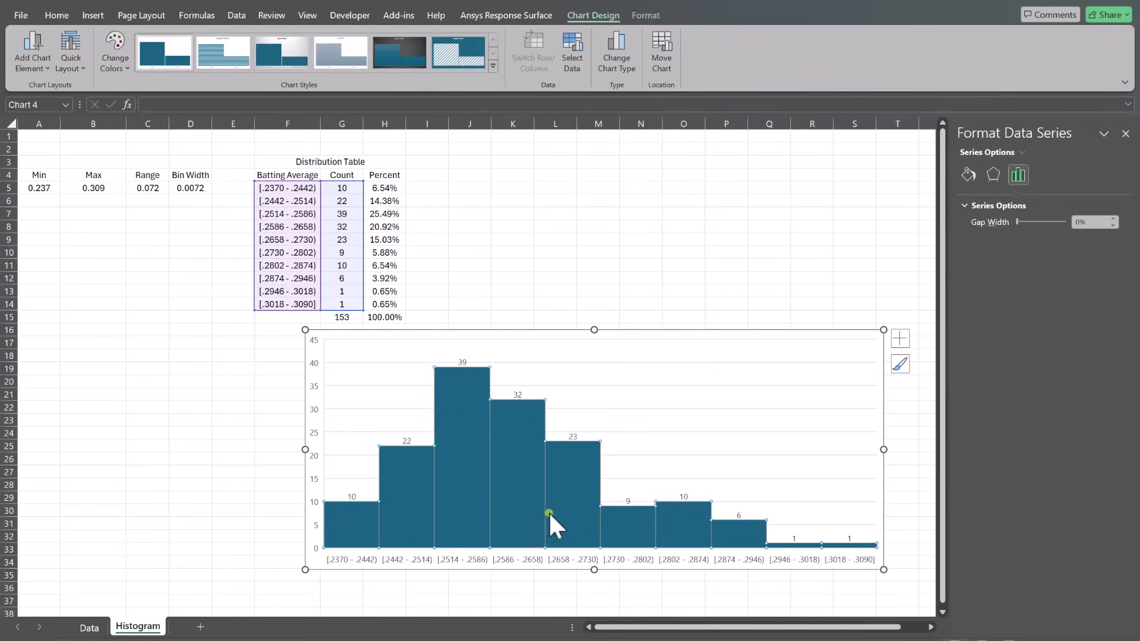
Step: Delete the newly added count labels from the chart
right_click(538, 475)
left_click(528, 478)
left_click(513, 390)
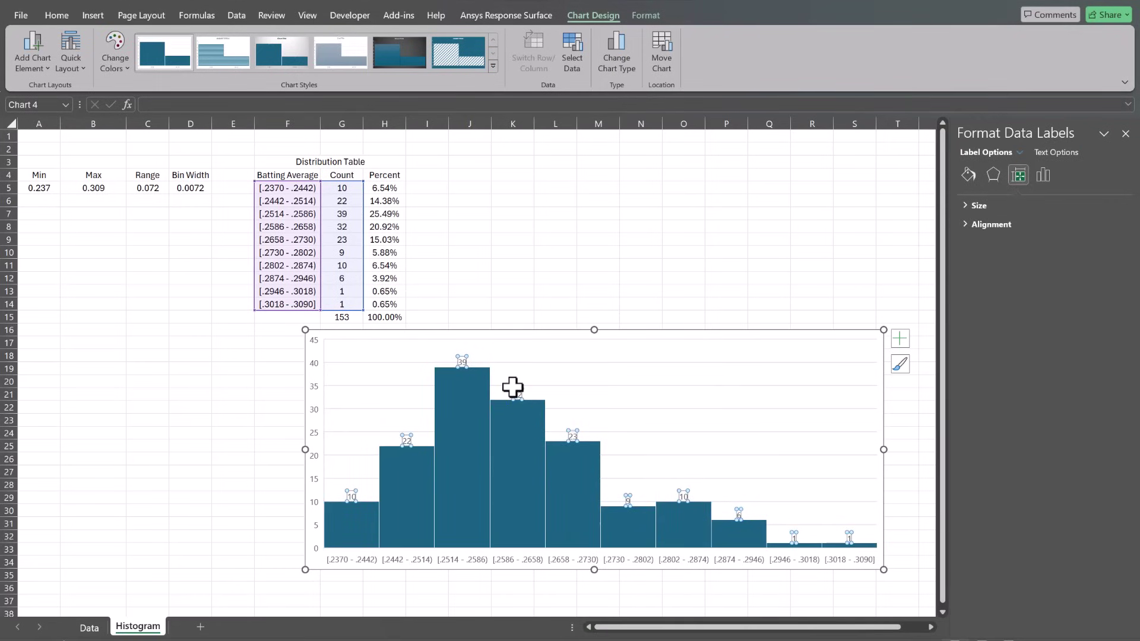
key("Delete")
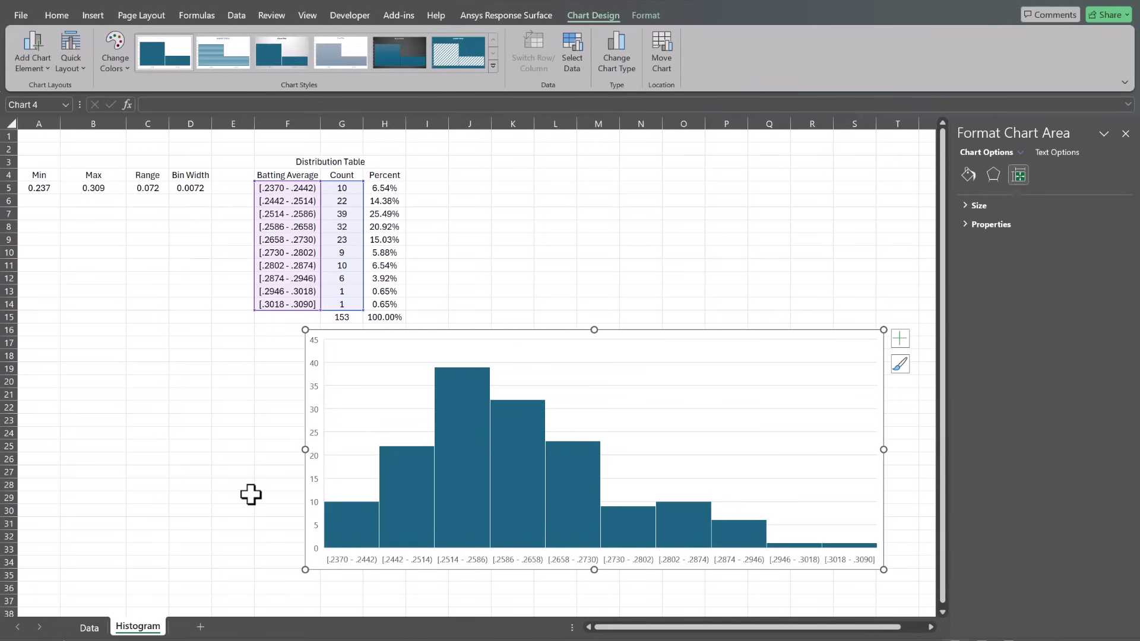
key("Escape")
Step: Re-add count labels above every histogram column, then go to the Data sheet
left_click(515, 478)
right_click(515, 481)
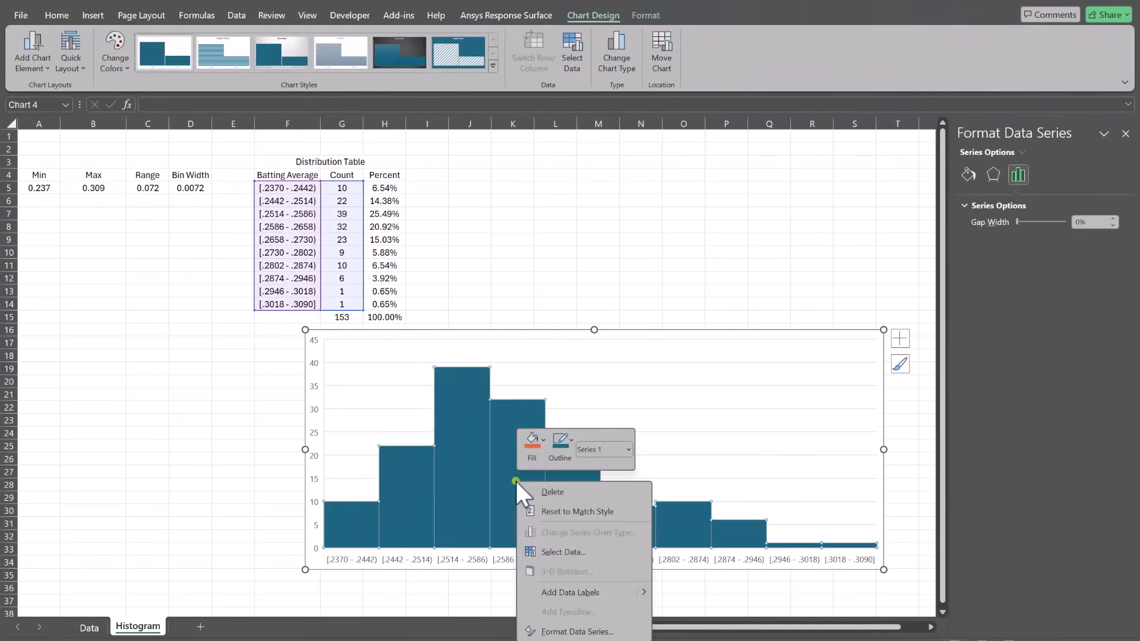
left_click(590, 598)
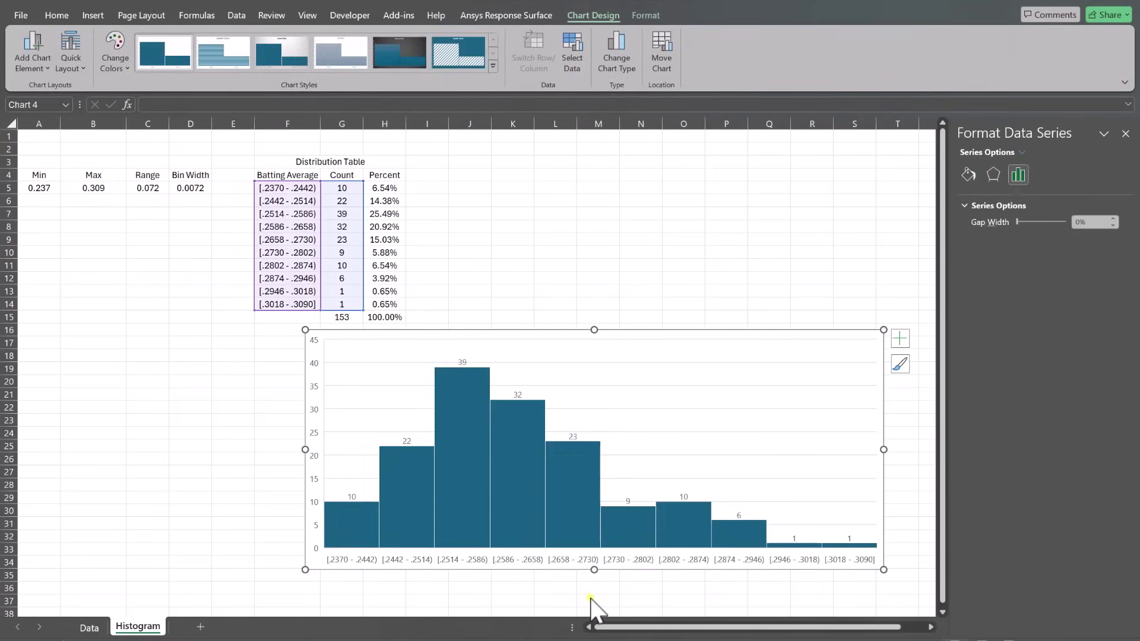
left_click(90, 628)
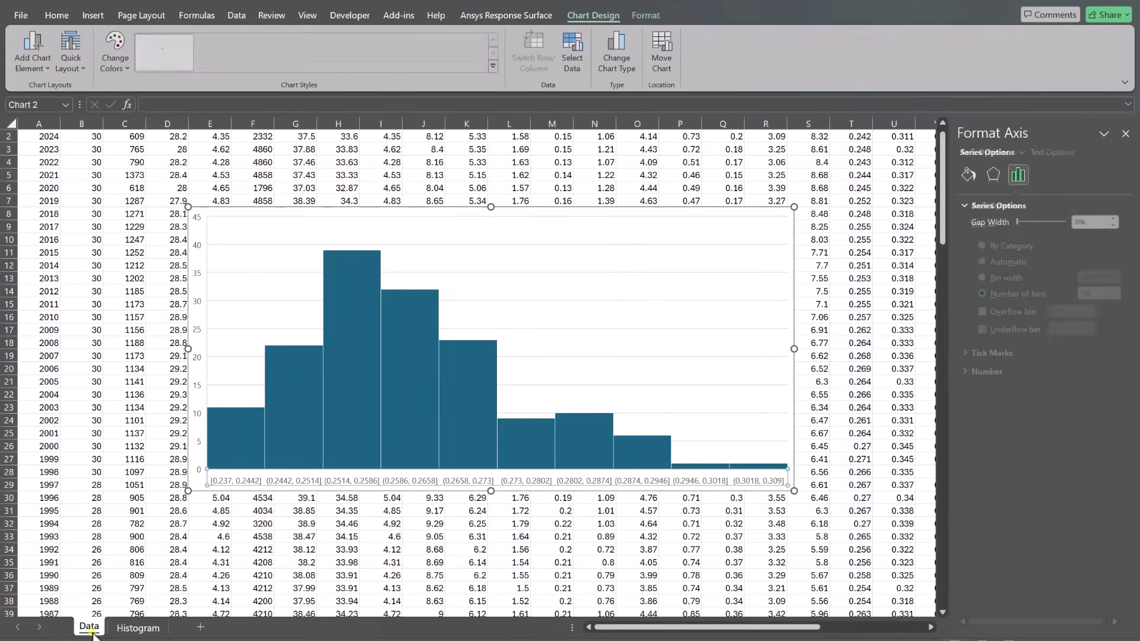
Step: Add count data labels to the Data sheet histogram's columns
left_click(408, 381)
right_click(408, 381)
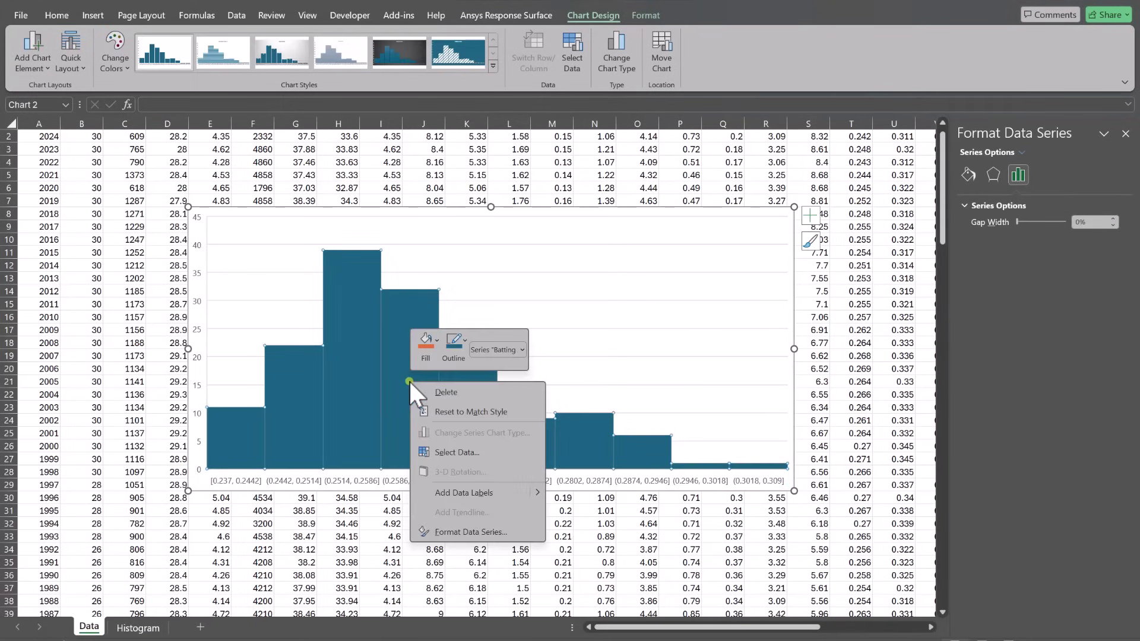
left_click(460, 493)
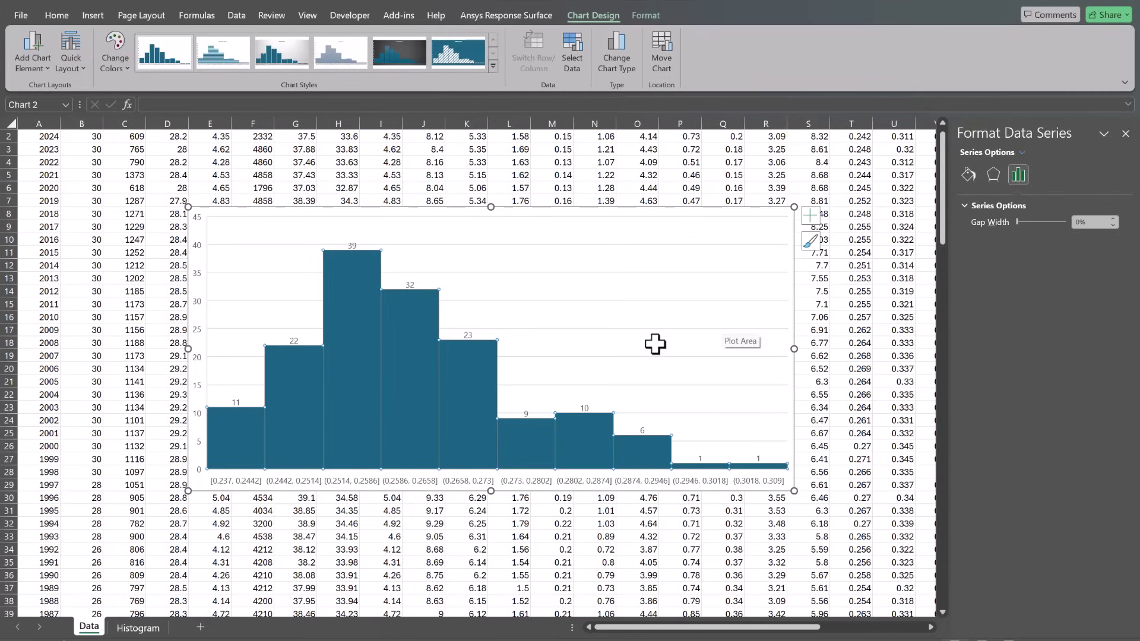
left_click(406, 483)
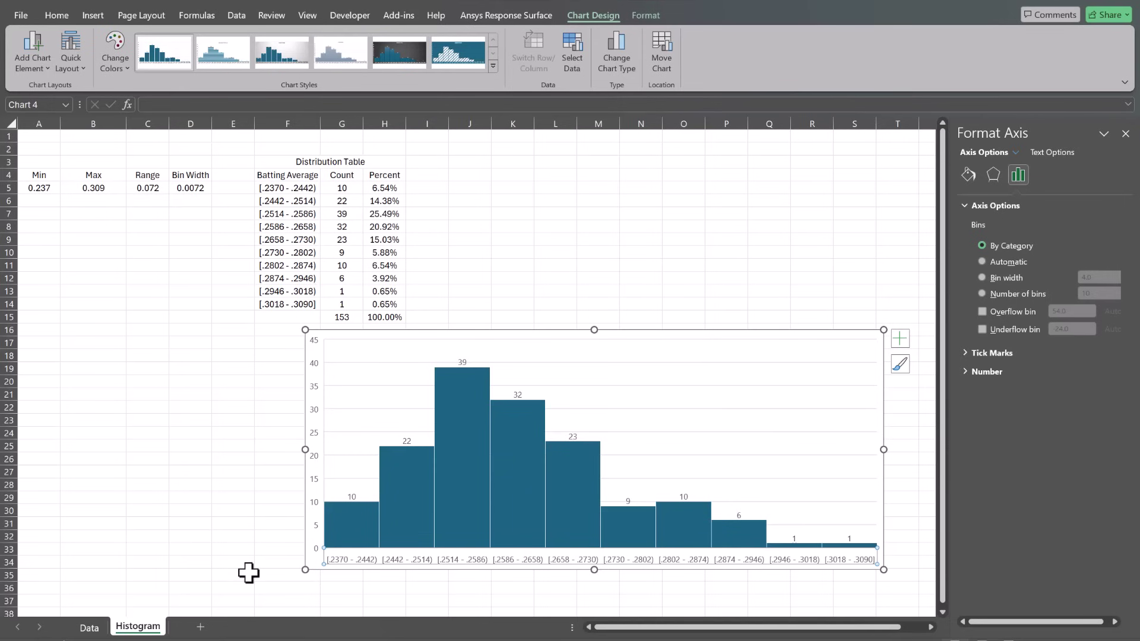
Step: Compare both sheets' charts, then settle on the Histogram sheet with G5 selected
left_click(89, 627)
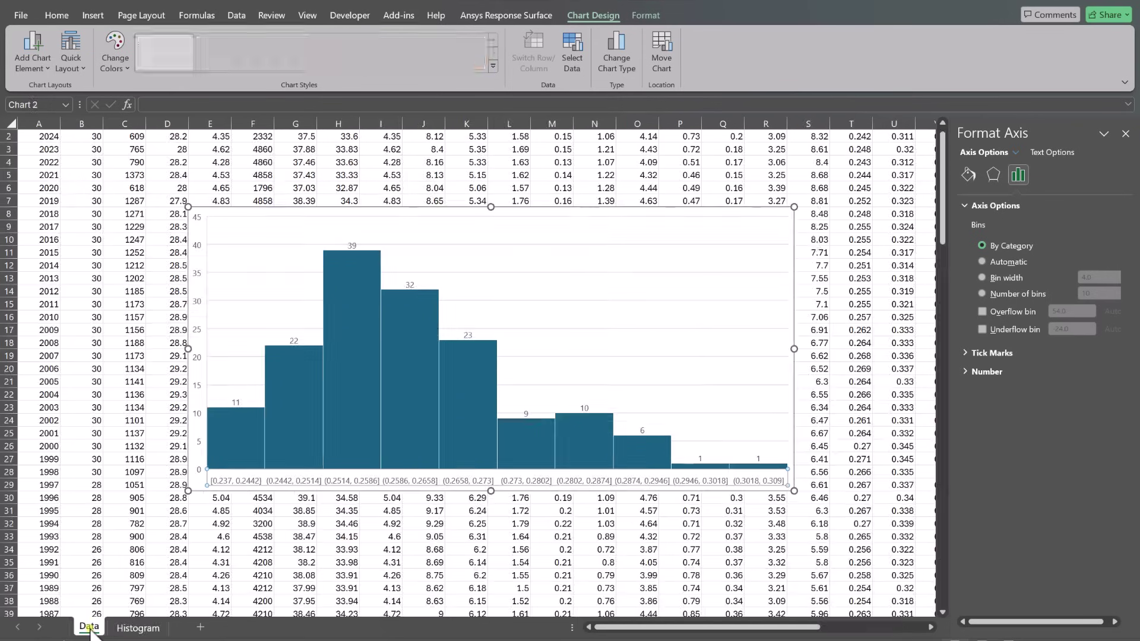
left_click(125, 628)
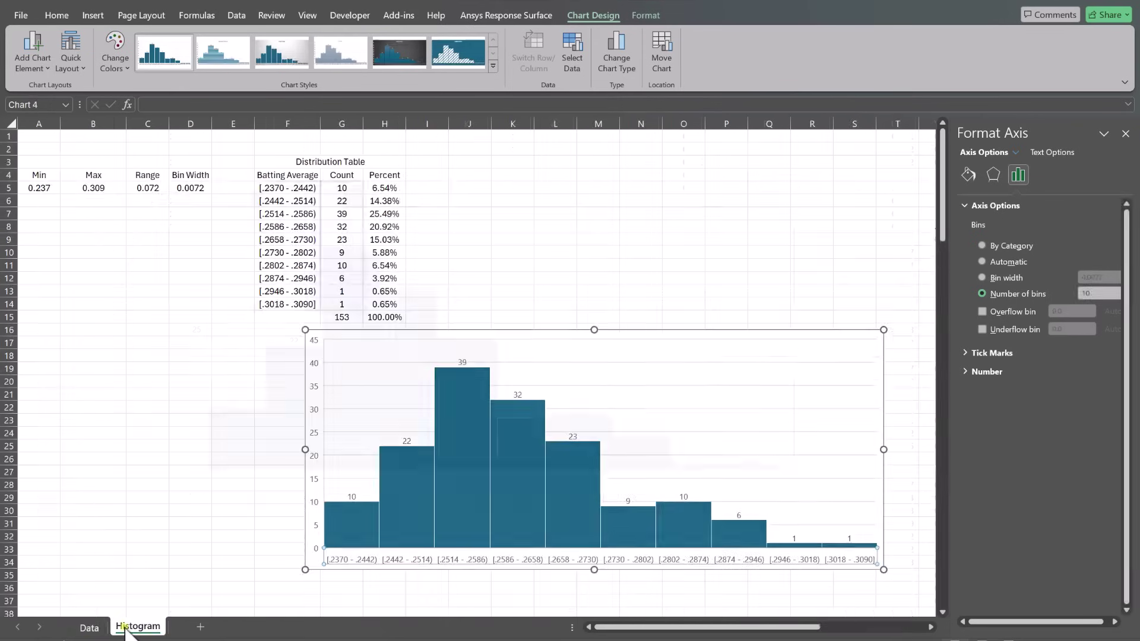
left_click(83, 627)
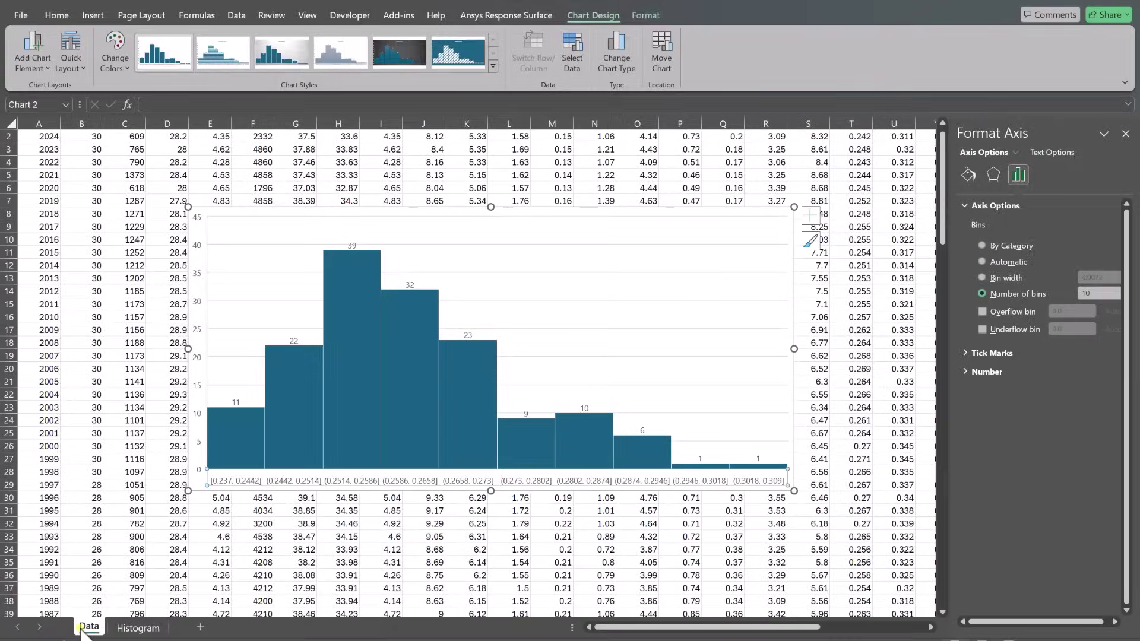
left_click(137, 627)
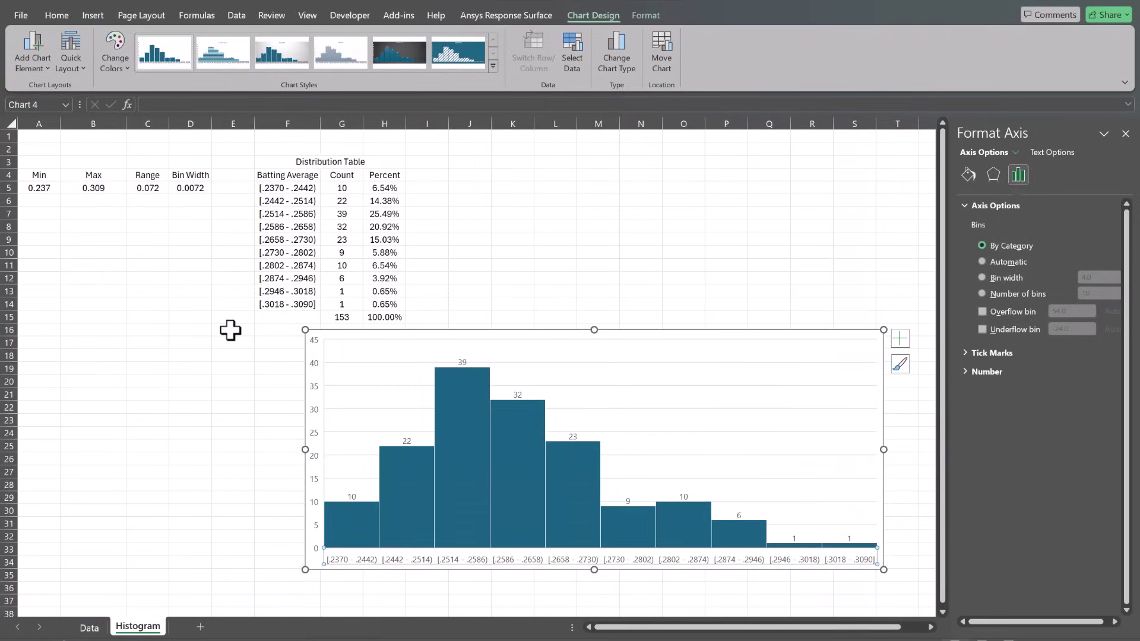
left_click(339, 191)
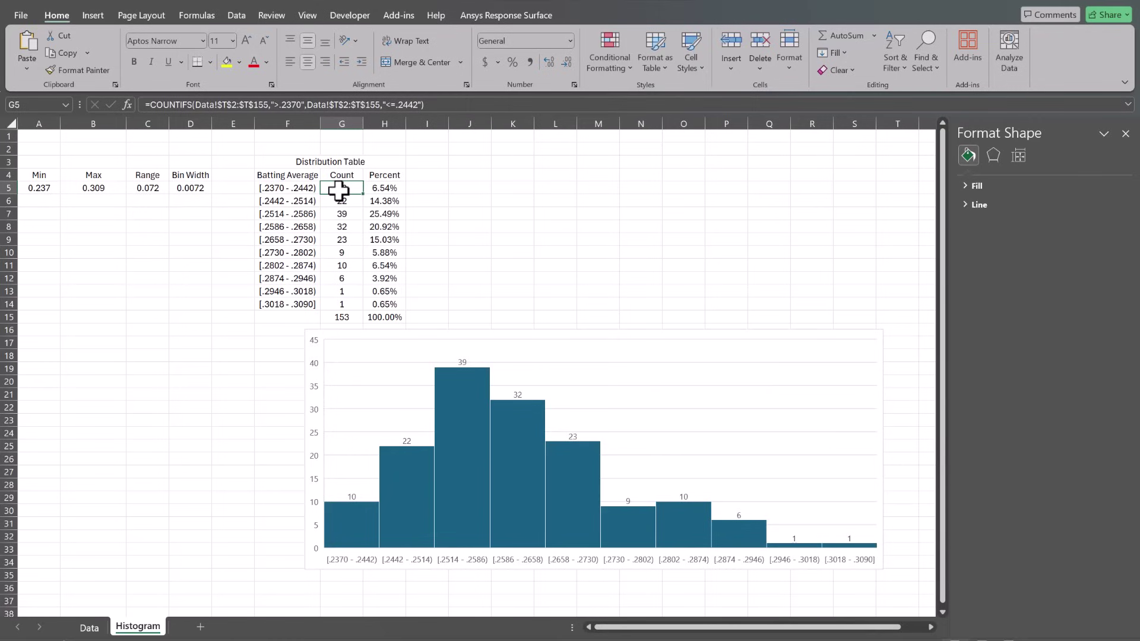
left_click(342, 203)
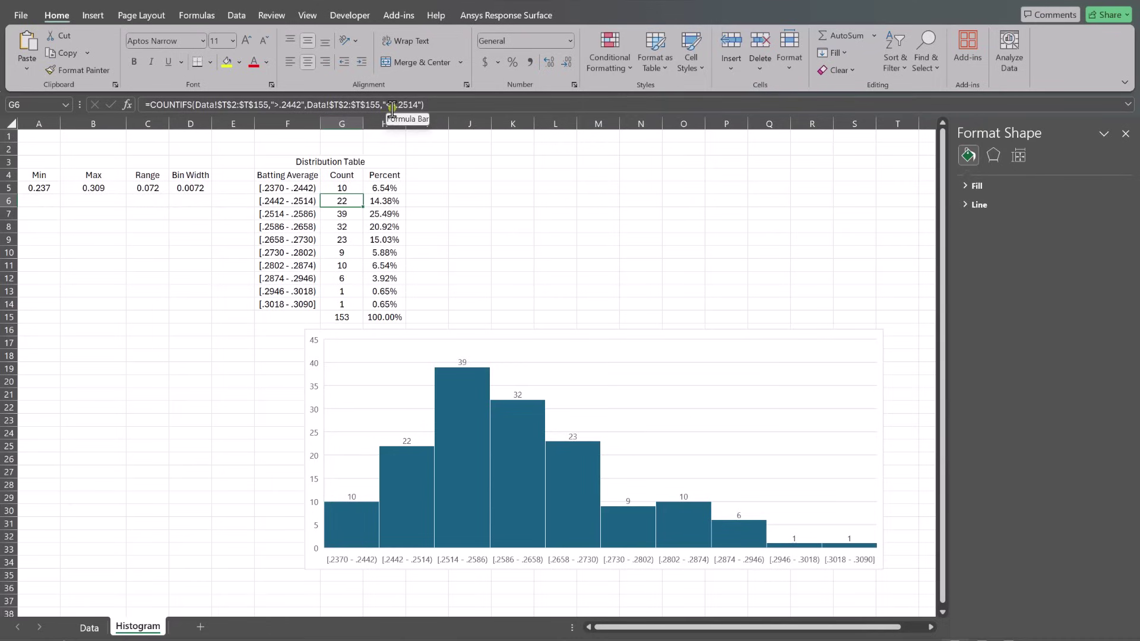
left_click(347, 187)
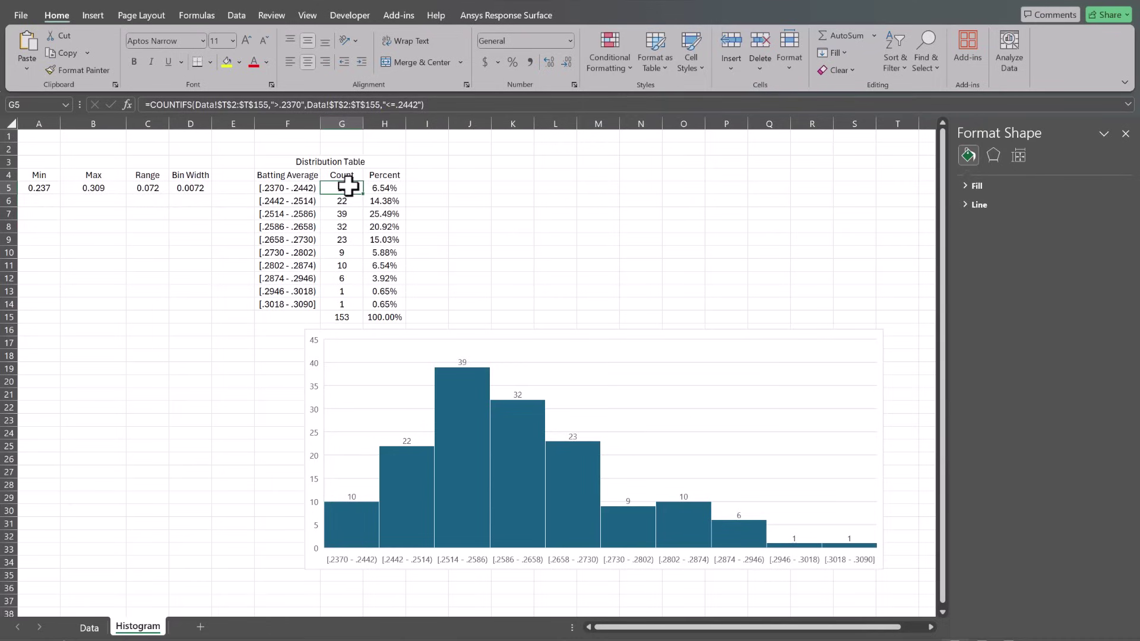
key("Down")
key("Down")
left_click(387, 105)
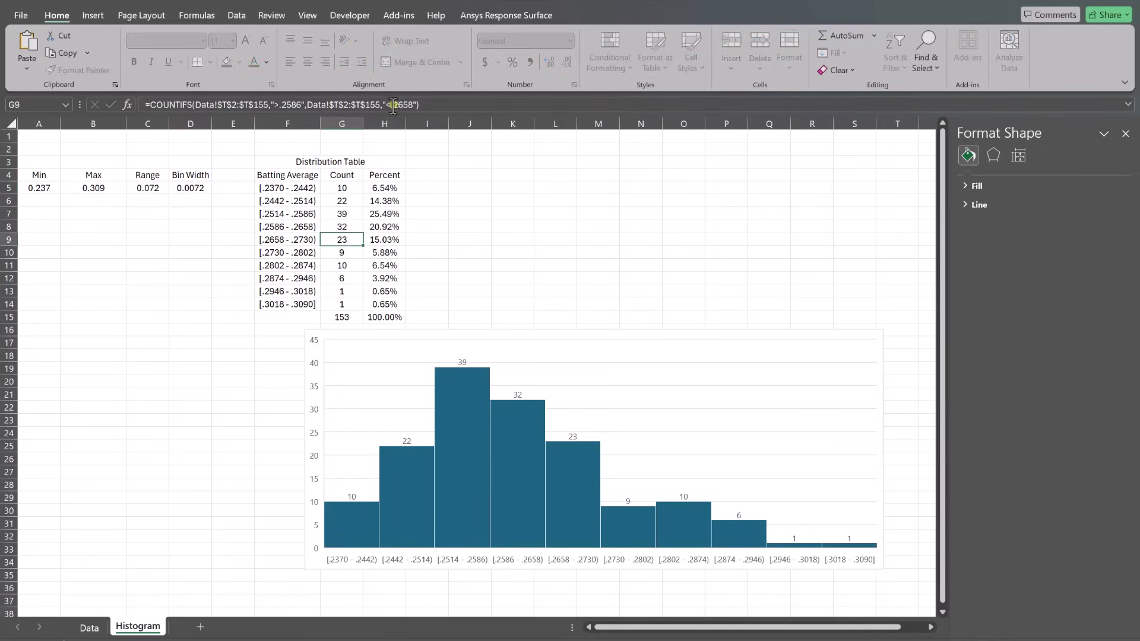
key("Return")
left_click(342, 278)
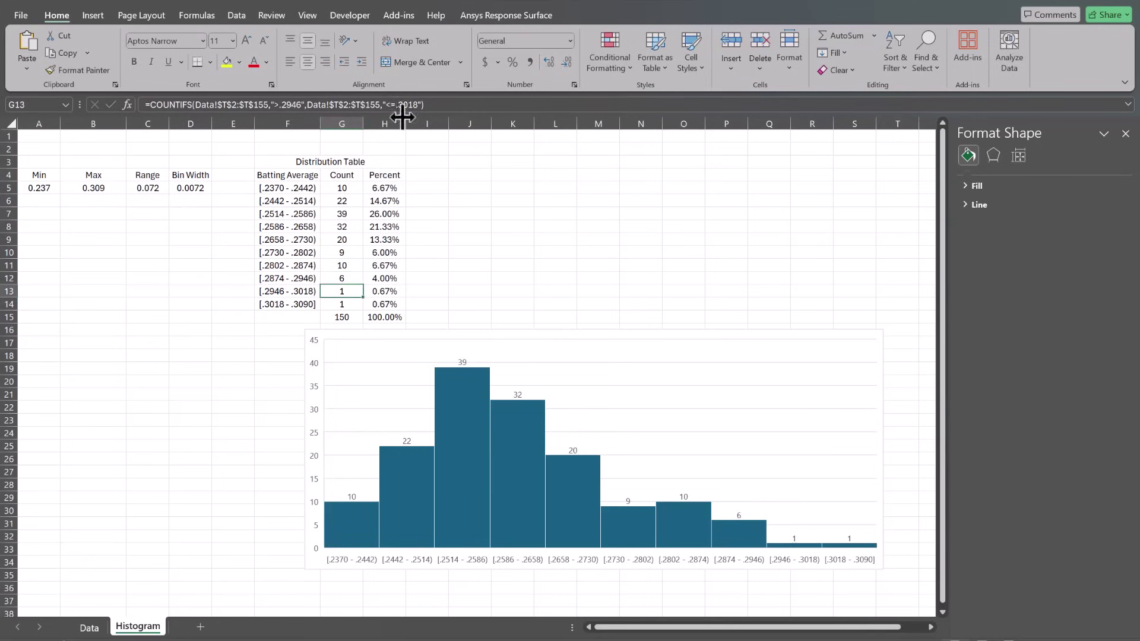
key("Down")
key("Down")
key("Down")
left_click(341, 188)
left_click(277, 105)
type("=")
key("Return")
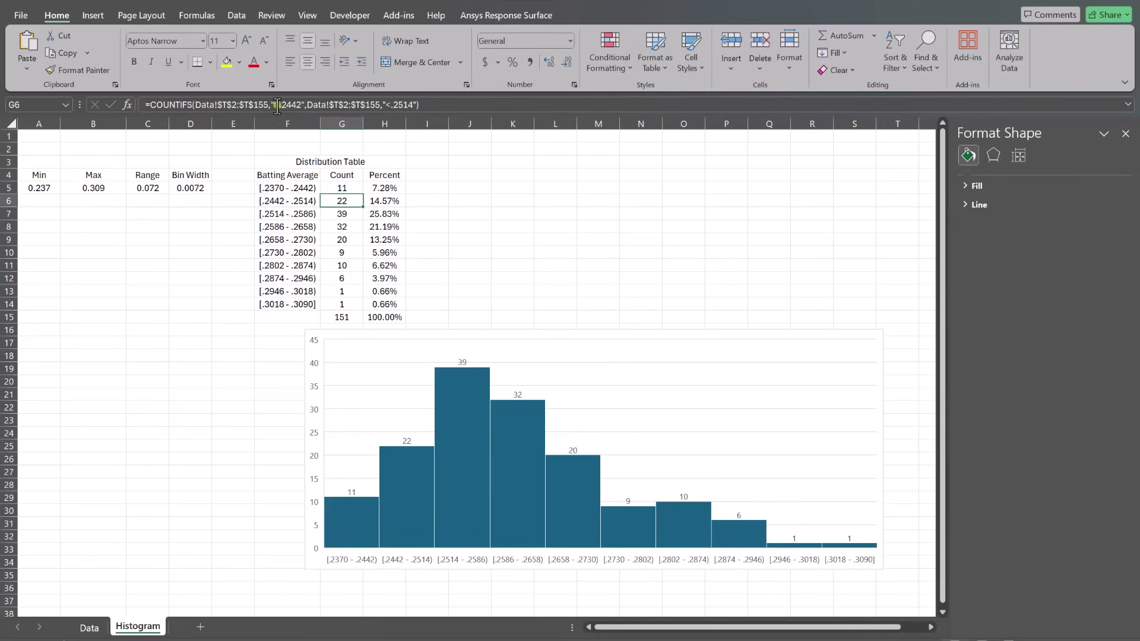
key("Down")
key("Down")
key("Down")
key("Down")
left_click(277, 105)
type("=")
key("Return")
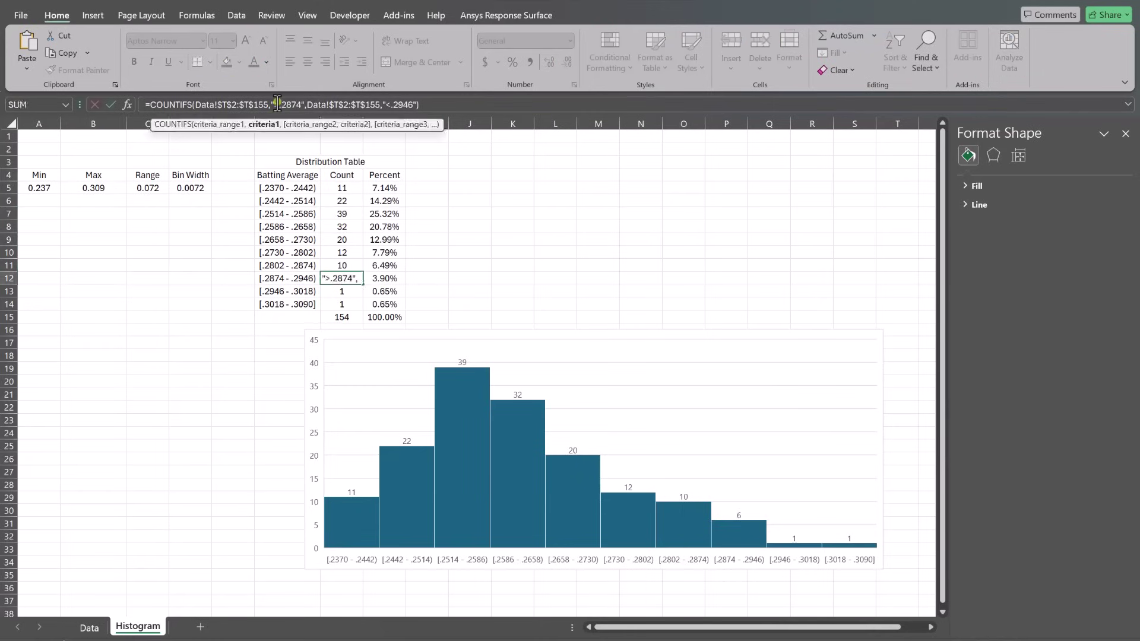
key("Down")
key("Down")
left_click(222, 398)
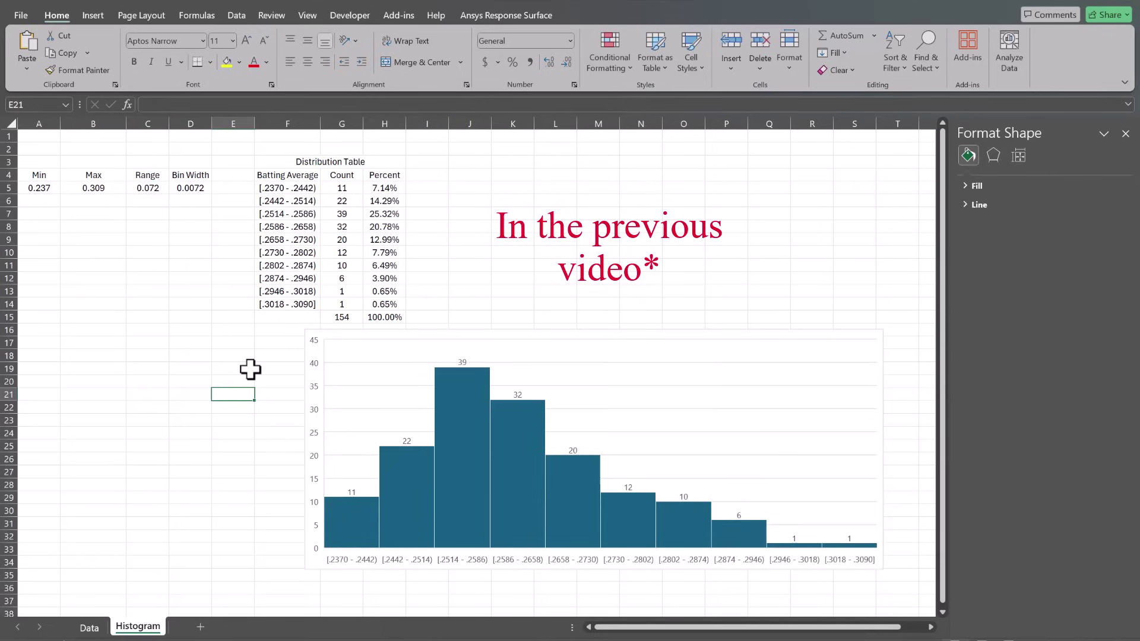
Step: Compare the Data sheet's histogram with the Histogram sheet's bin counts by switching sheets
left_click(90, 626)
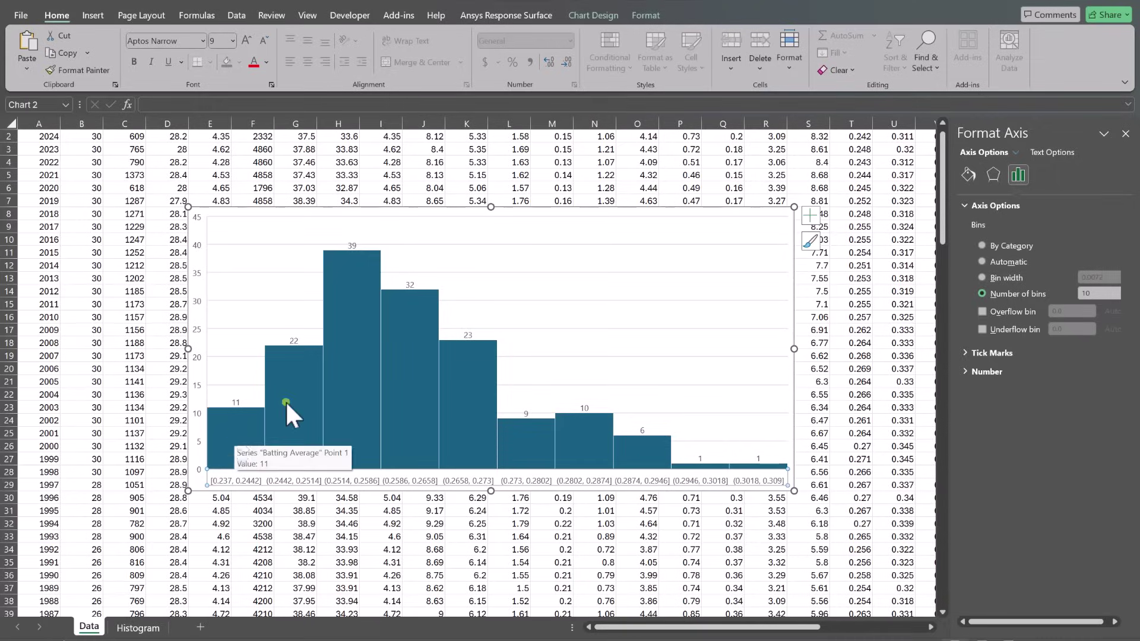
left_click(125, 629)
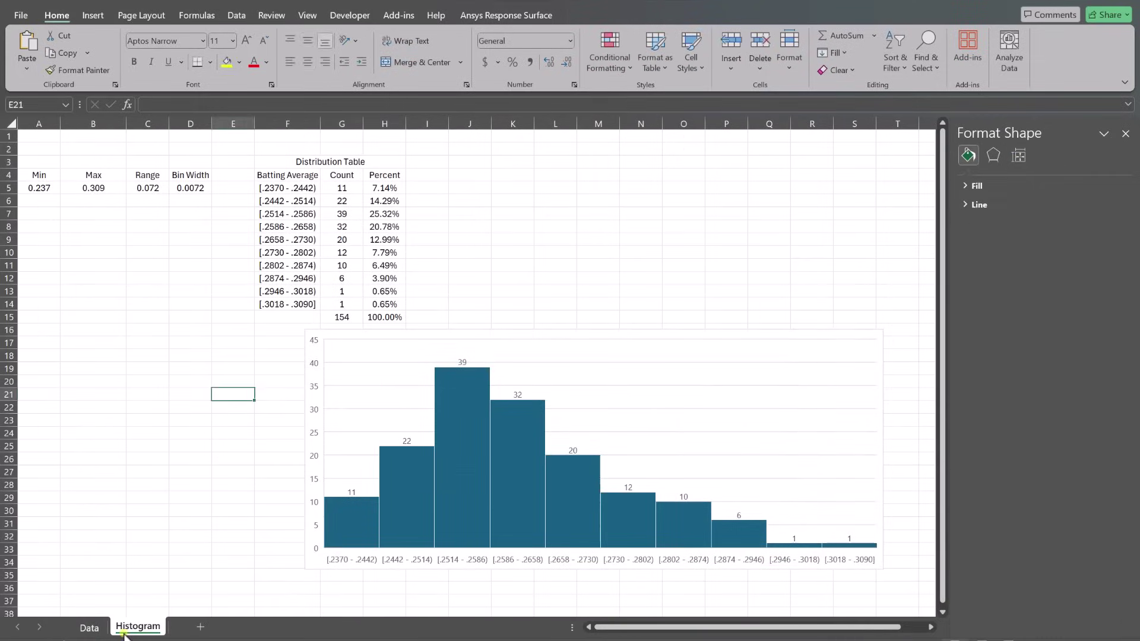
left_click(147, 549)
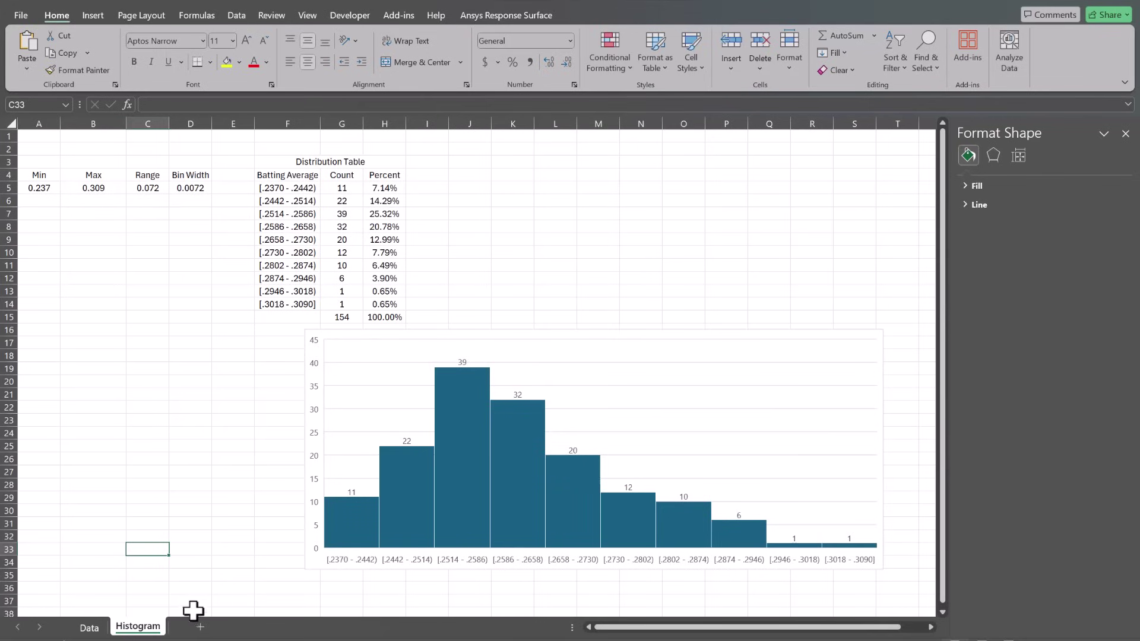
left_click(89, 626)
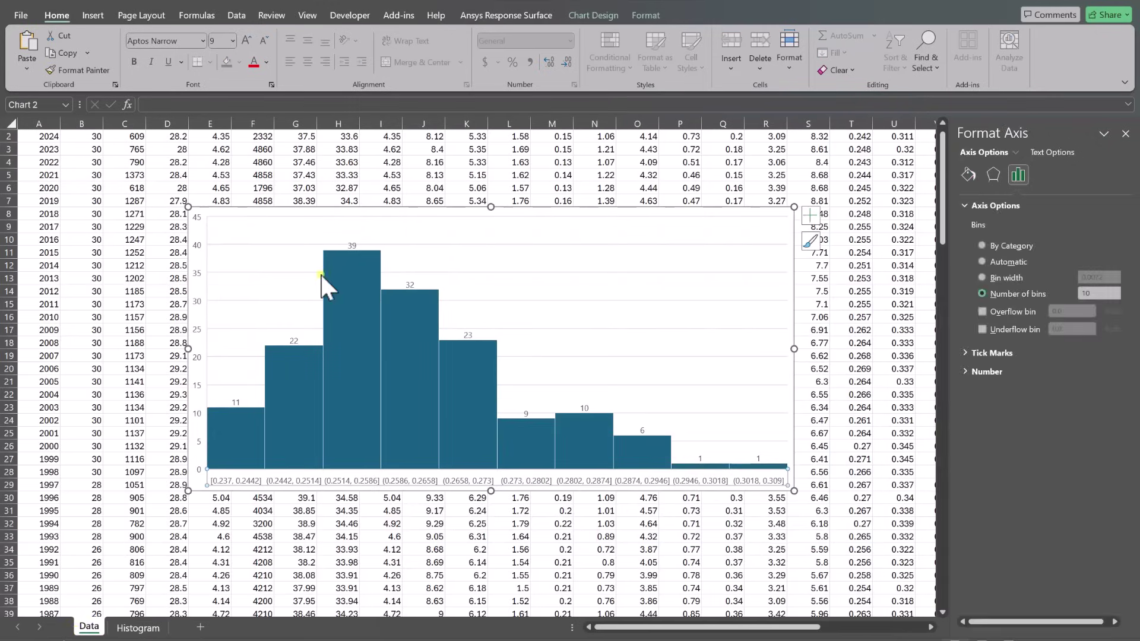
left_click(140, 627)
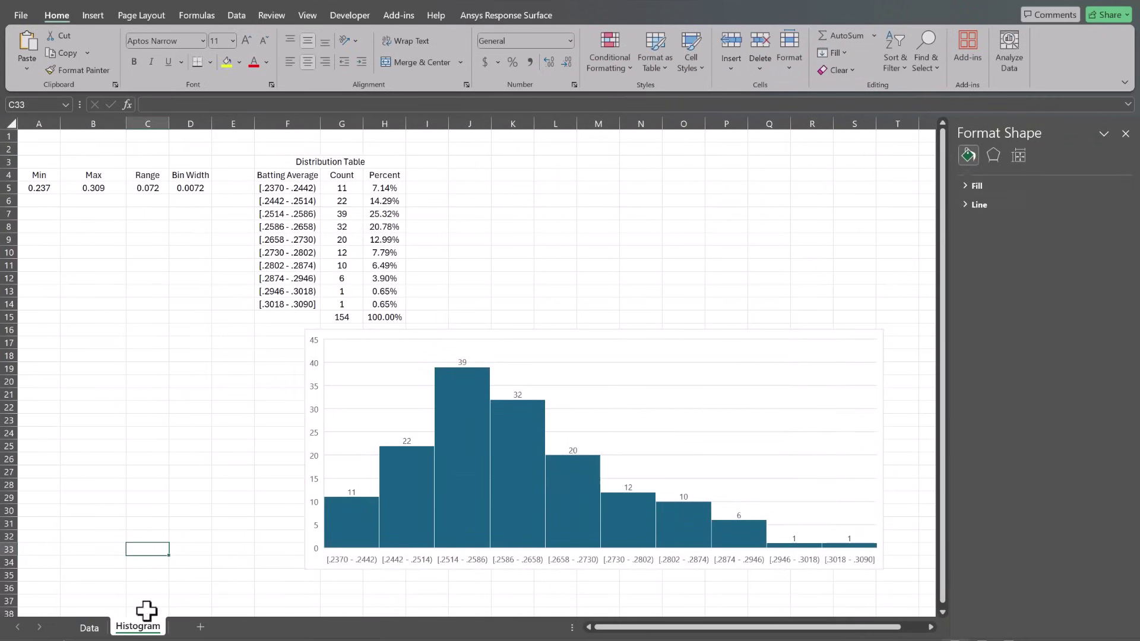
left_click(89, 626)
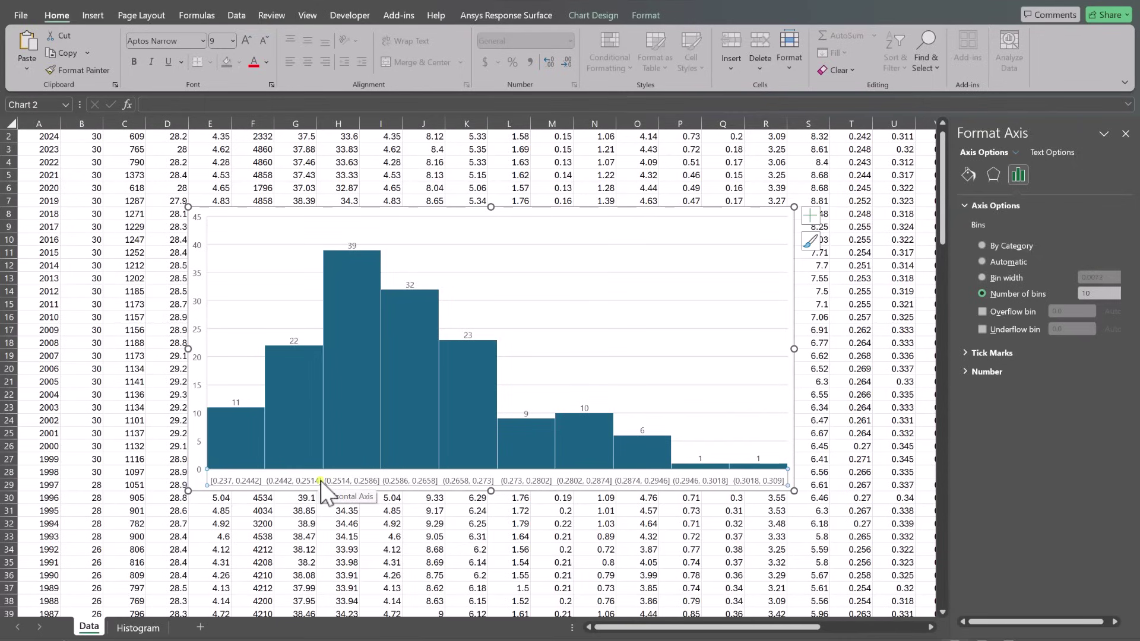
left_click(129, 628)
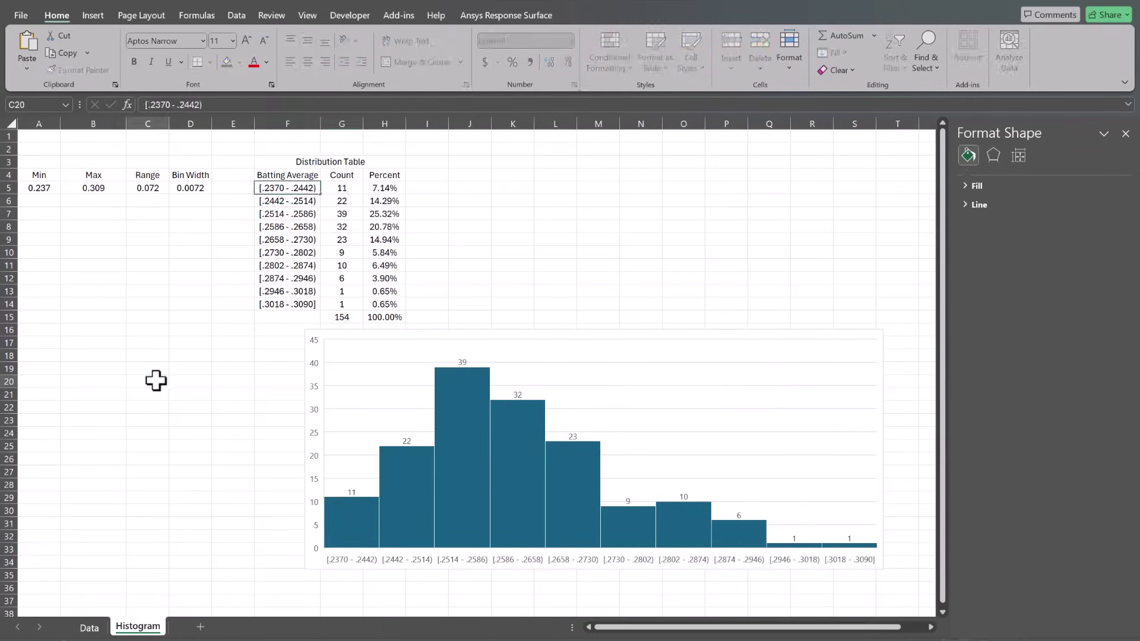
Step: Close F5's label with ']' and rewrite F6 in the '(a - b]' form
double_click(306, 186)
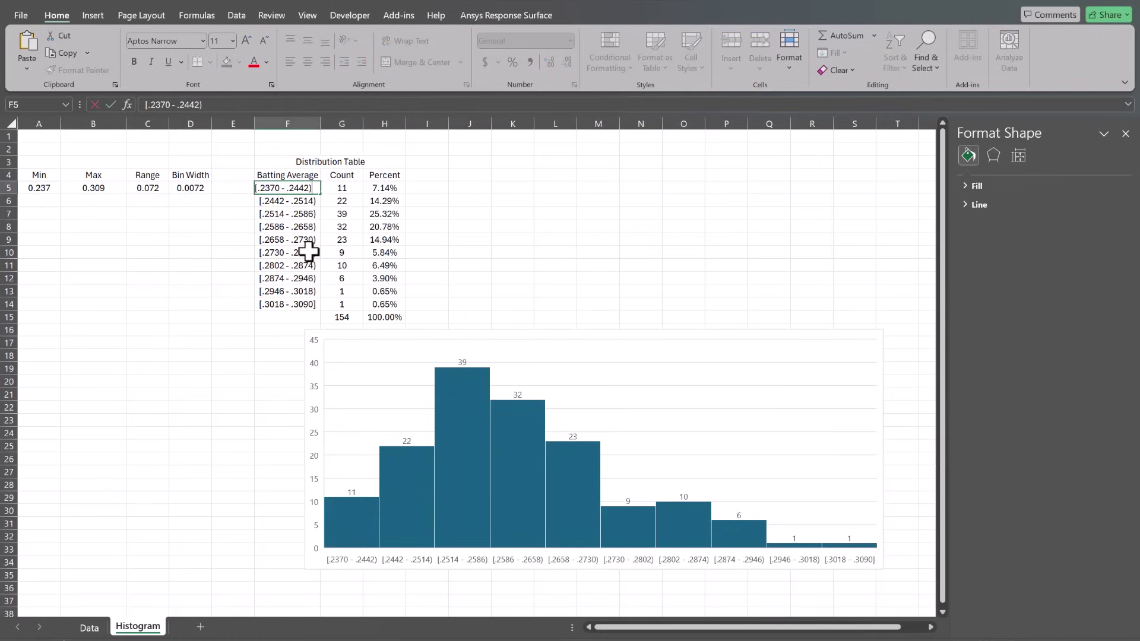
type("]")
key("Return")
double_click(255, 196)
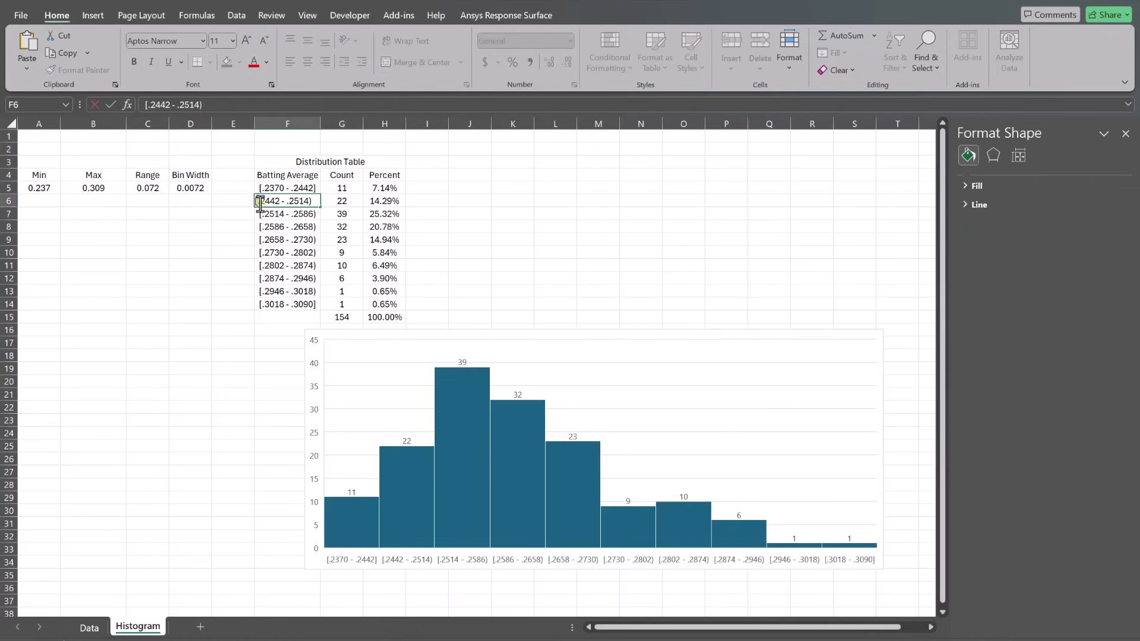
key("Delete")
type("(")
key("End")
key("BackSpace")
type("]")
key("Return")
key("BackSpace")
type("]")
key("Return")
Step: Replace the opening brackets with '(' on the following bin labels through F9
double_click(315, 239)
key("BackSpace")
type("]")
key("Return")
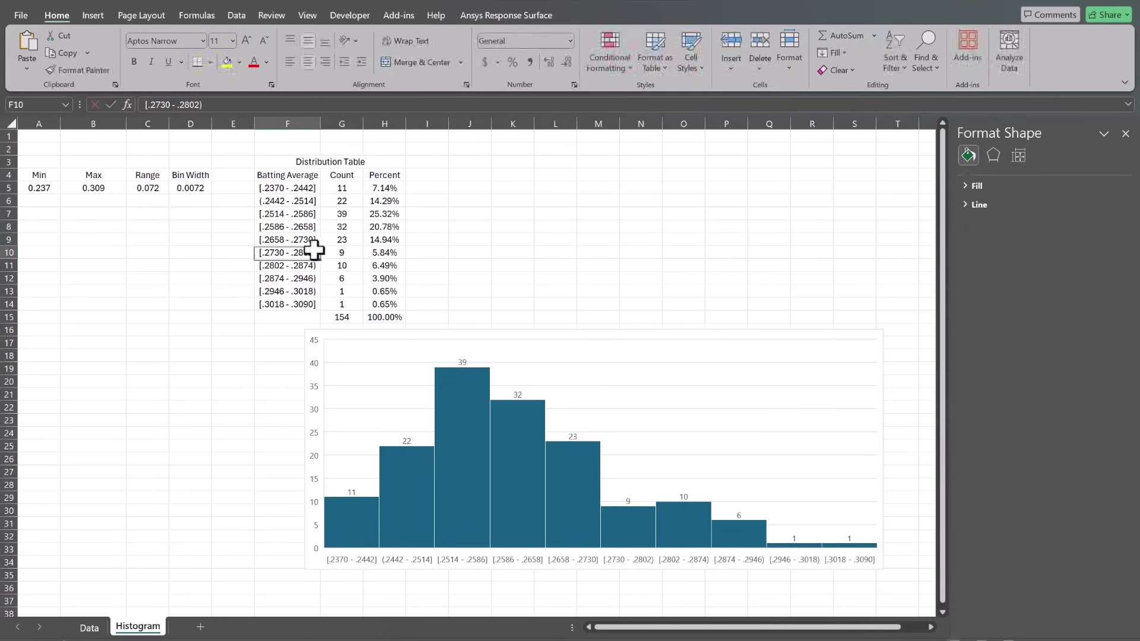
double_click(314, 253)
double_click(264, 209)
key("Delete")
type("(")
key("Return")
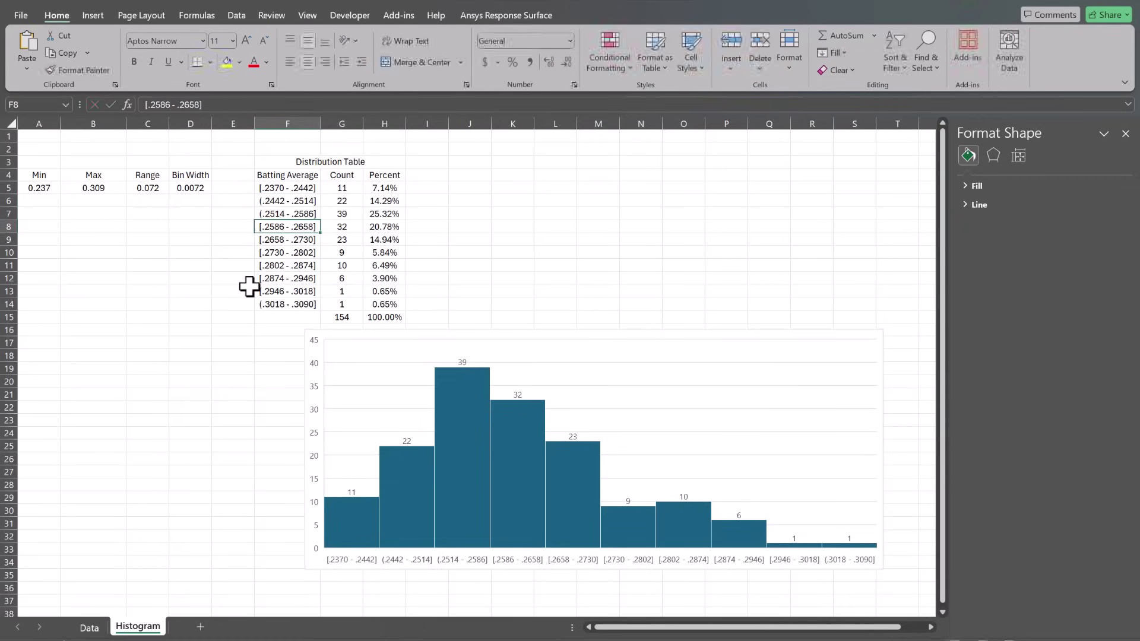
double_click(260, 226)
type("(")
key("Return")
double_click(259, 240)
key("BackSpace")
key("Return")
double_click(260, 252)
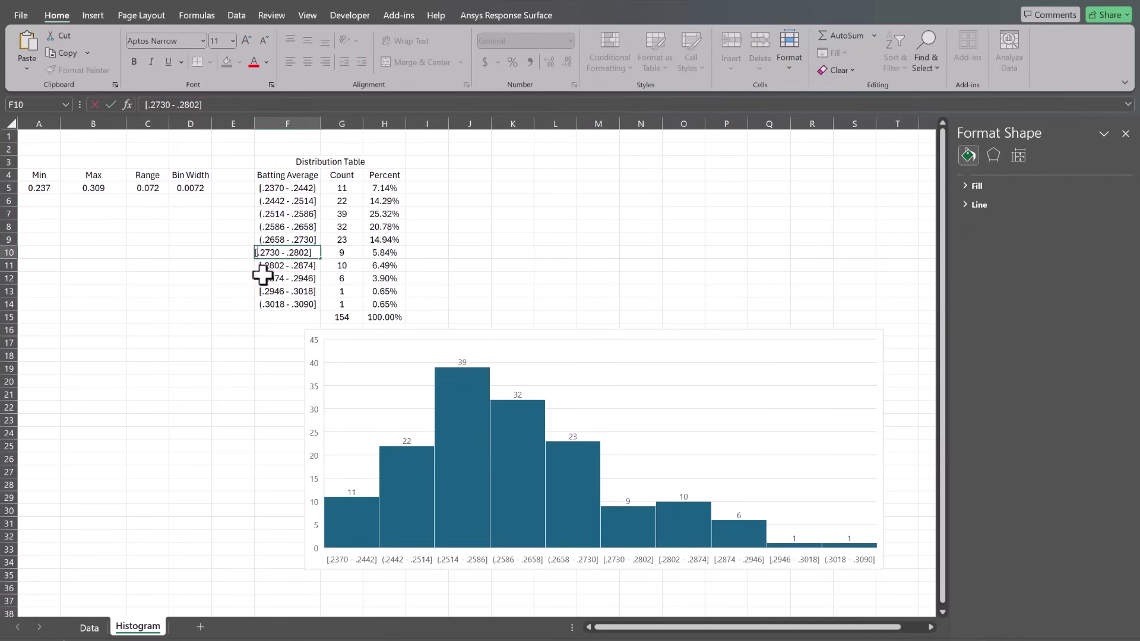
key("Delete")
key("parenleft")
Step: Give the F10–F13 bin labels '(' openings, then view the Data sheet's chart
key("Return")
double_click(260, 265)
key("Delete")
key("parenleft")
key("Return")
double_click(259, 278)
key("Delete")
key("parenleft")
key("Return")
double_click(265, 291)
key("Delete")
key("parenleft")
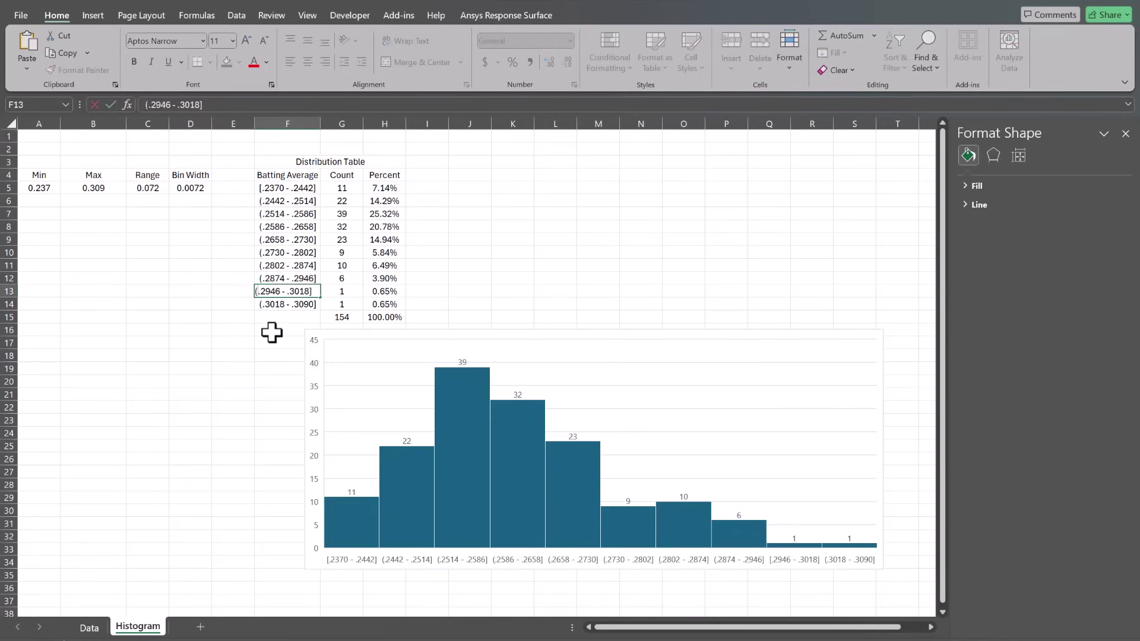
left_click(232, 368)
left_click(220, 406)
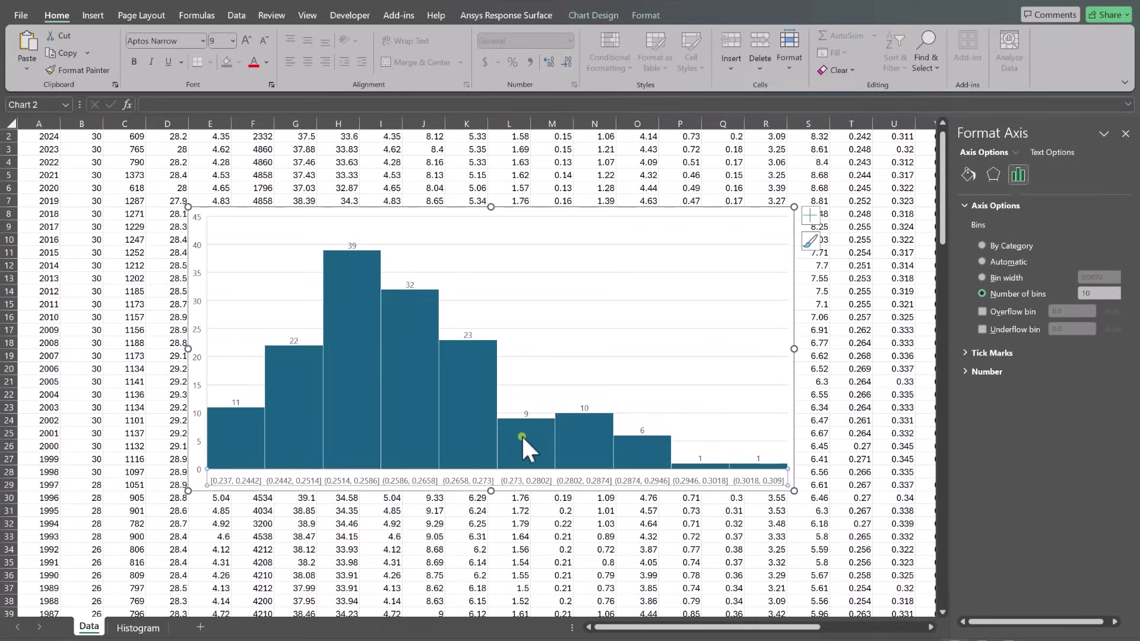
Step: Return to the Histogram sheet and select I5 for a new column of values
left_click(138, 628)
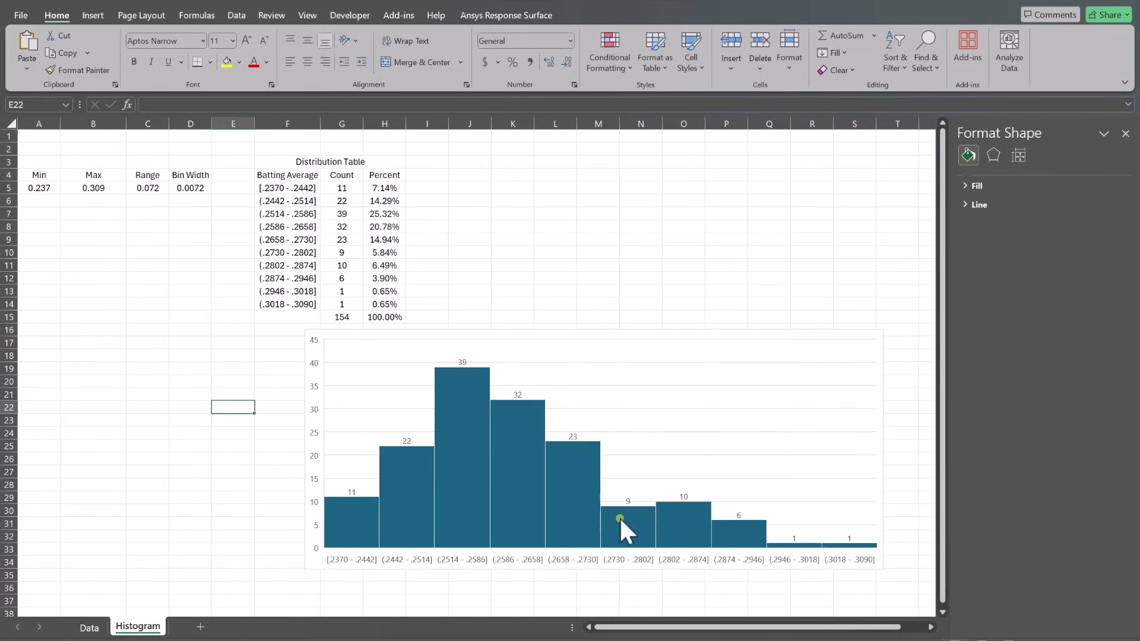
left_click(612, 591)
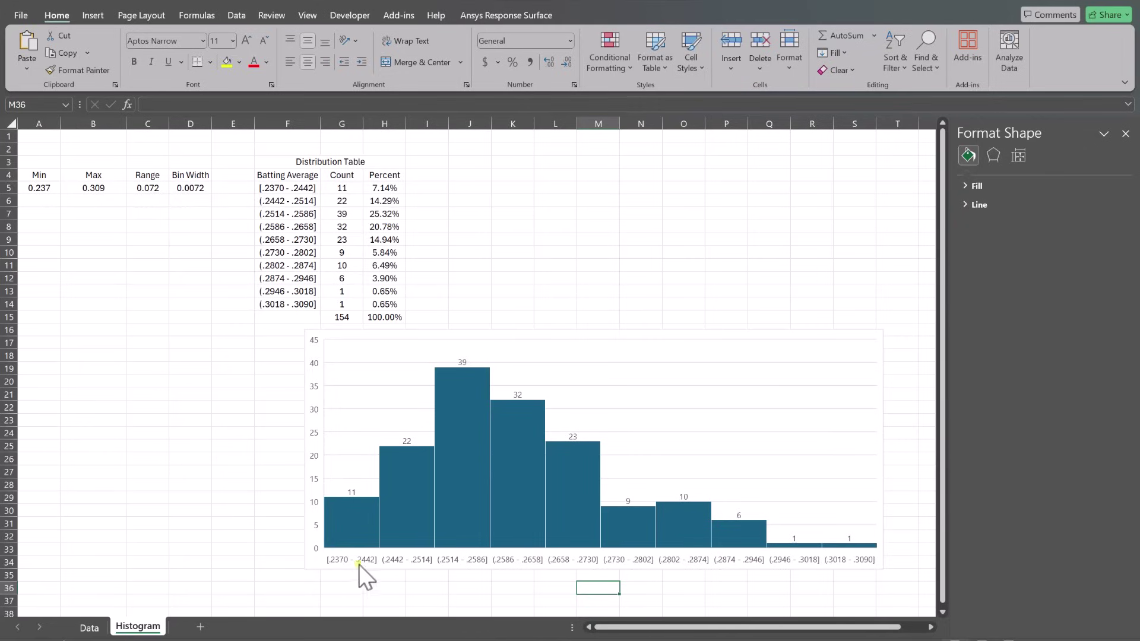
mouse_move(336, 524)
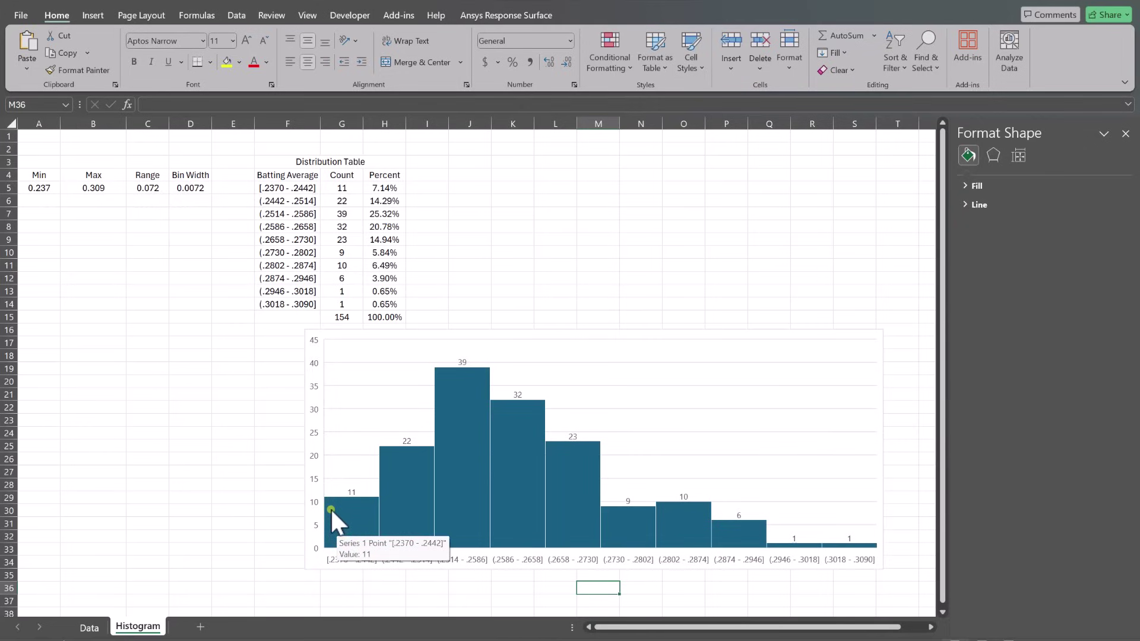
left_click(436, 186)
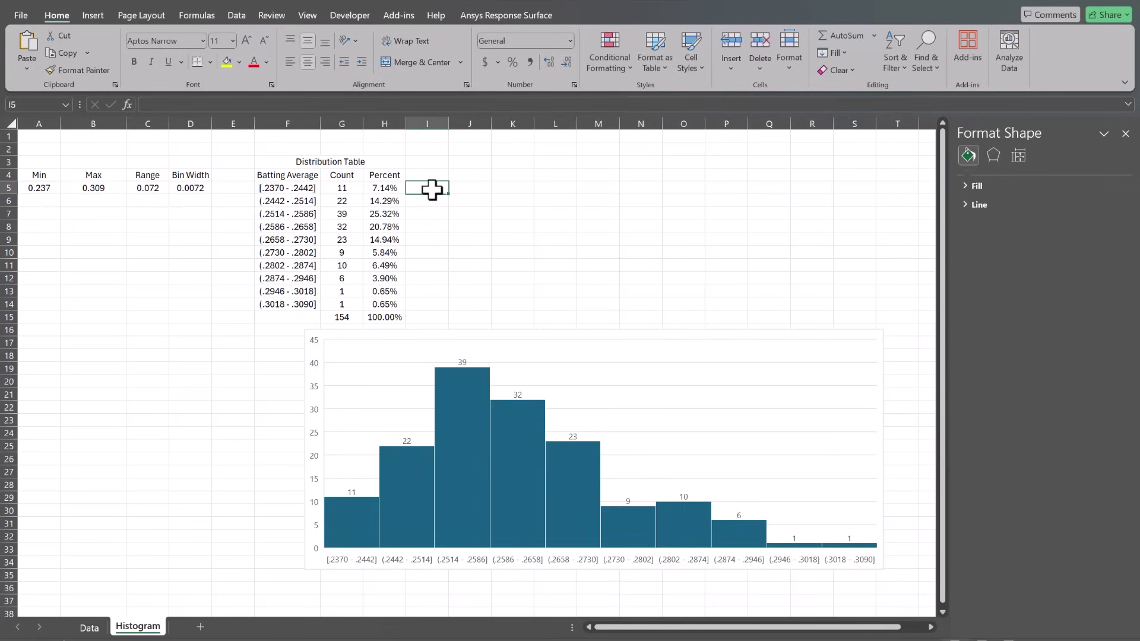
Step: Enter =H5/$D$5 in I5 and fill it down to I14
type("=")
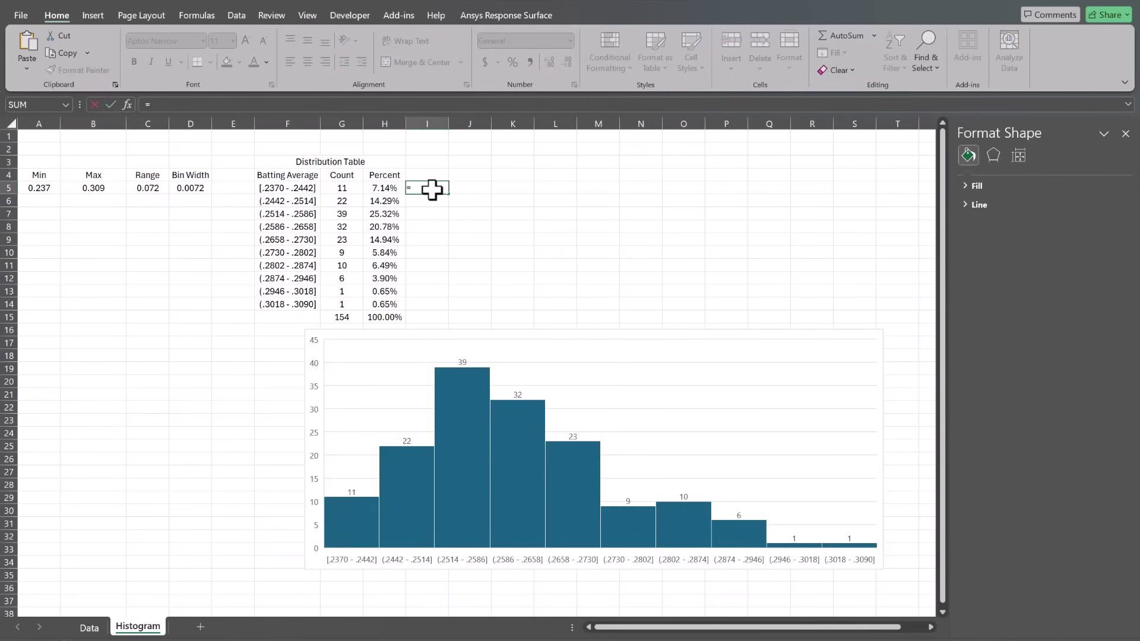
left_click(383, 189)
type("/")
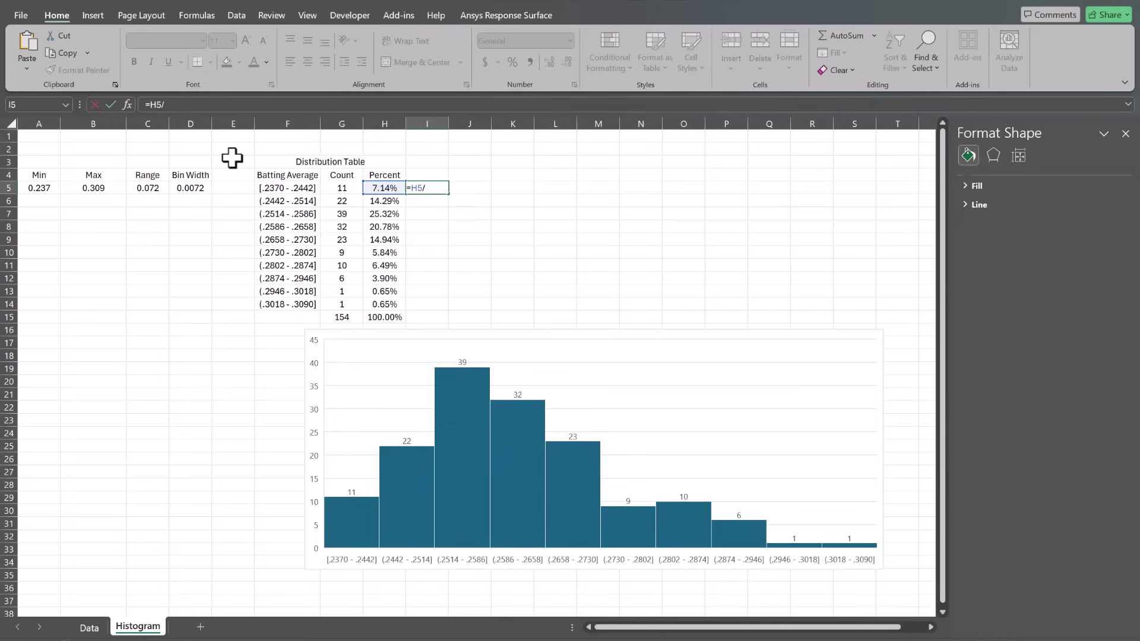
left_click(187, 190)
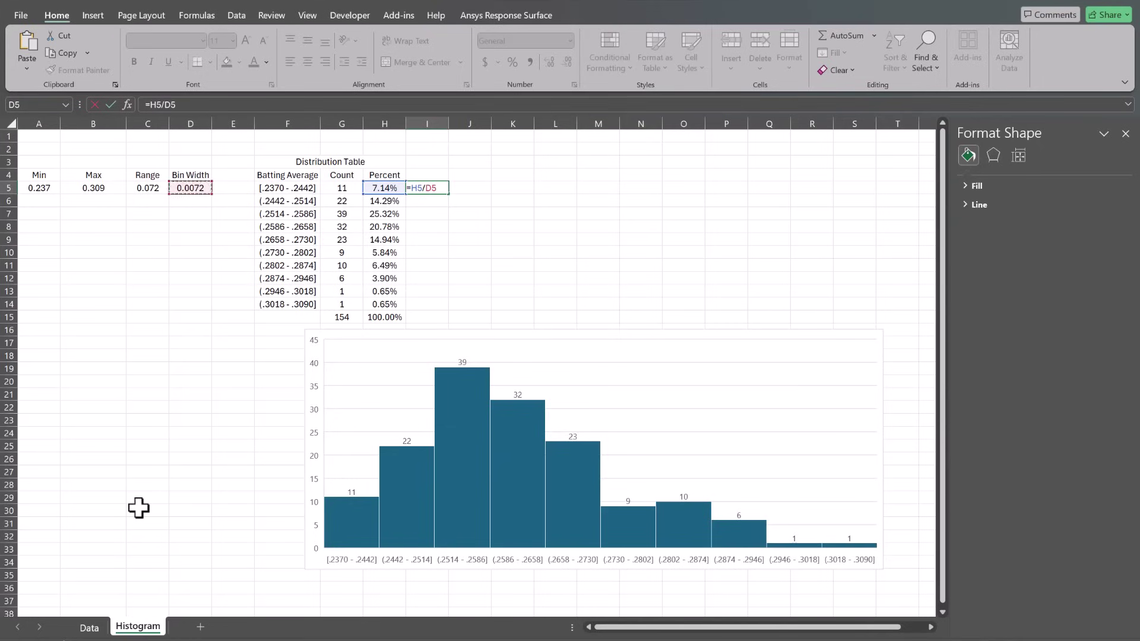
key("Return")
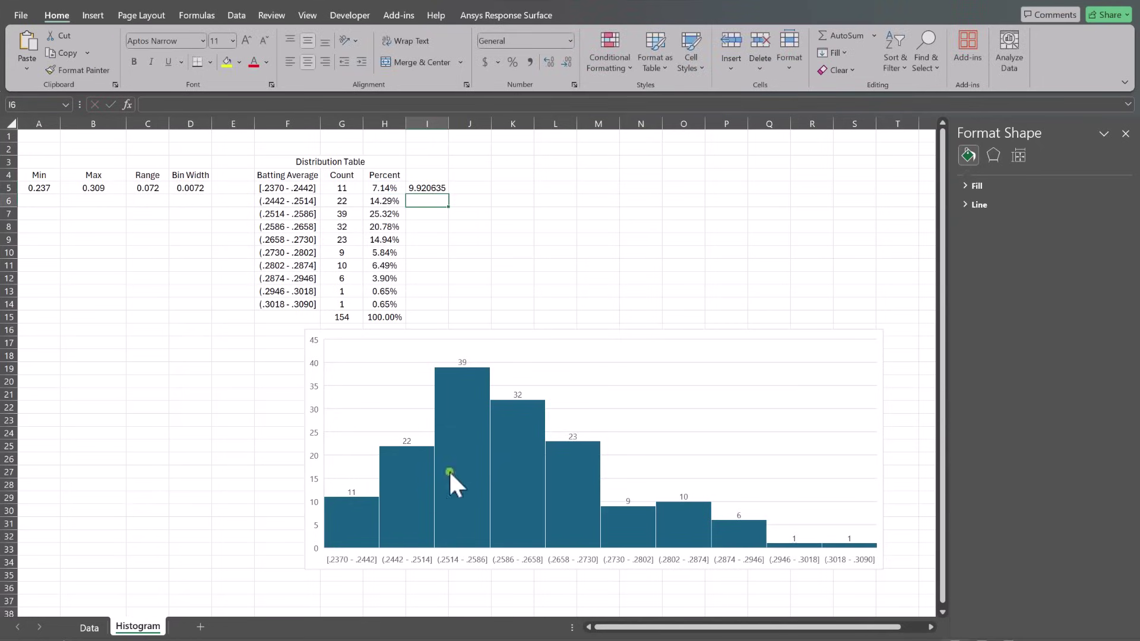
left_click(433, 188)
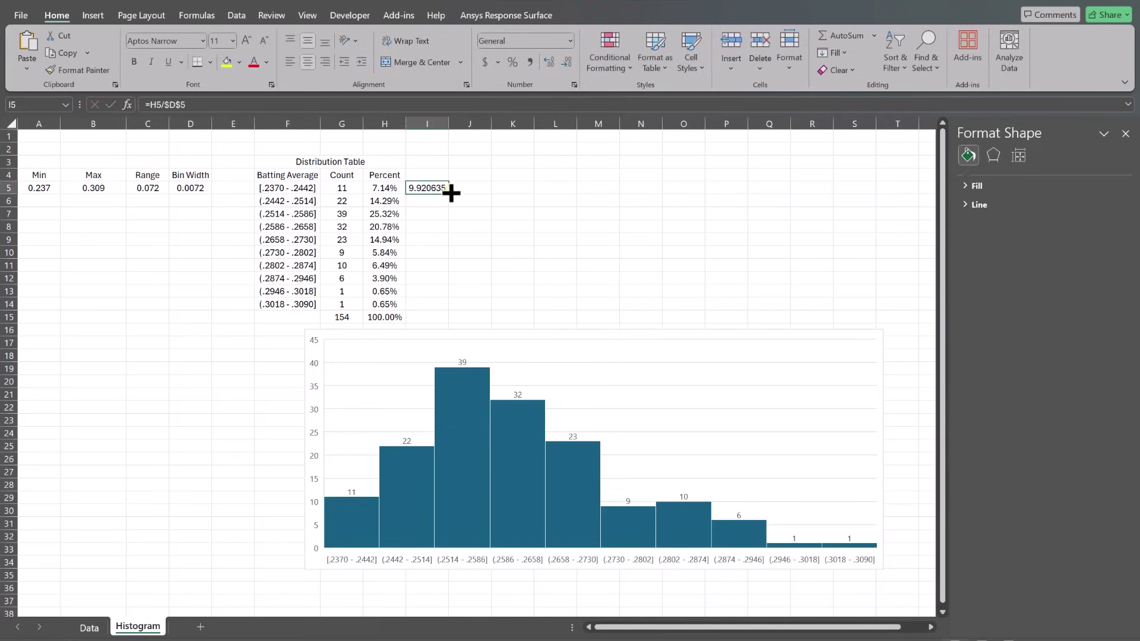
left_click_drag(449, 194, 439, 309)
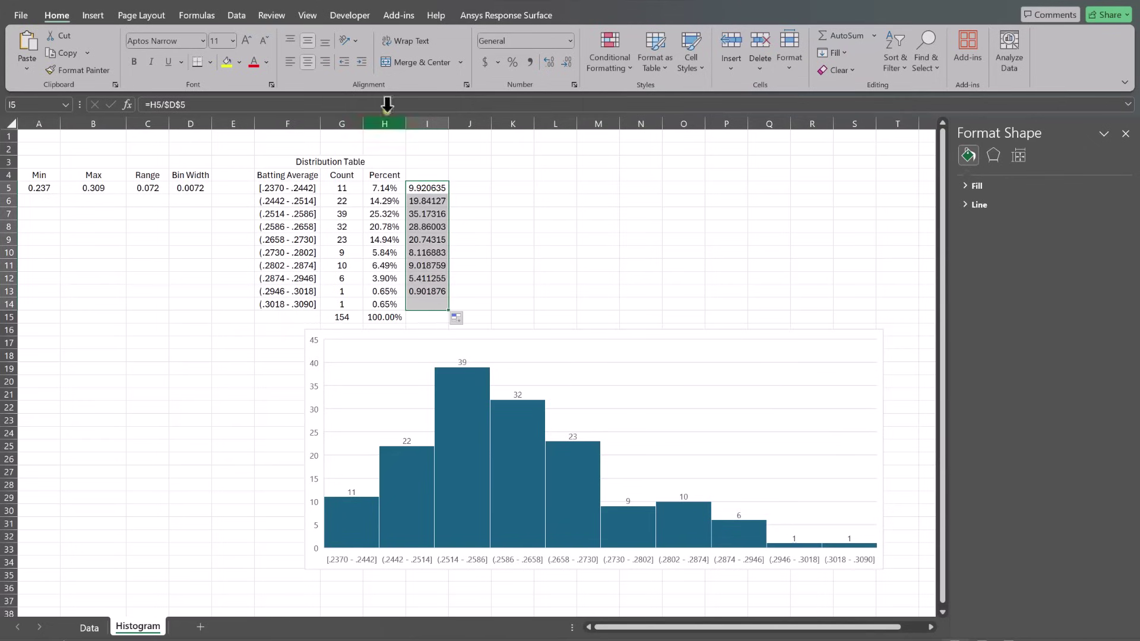
Step: Show column I values to one decimal place (9.9, 19.8, 35.2…)
left_click(565, 62)
left_click(565, 63)
left_click(566, 63)
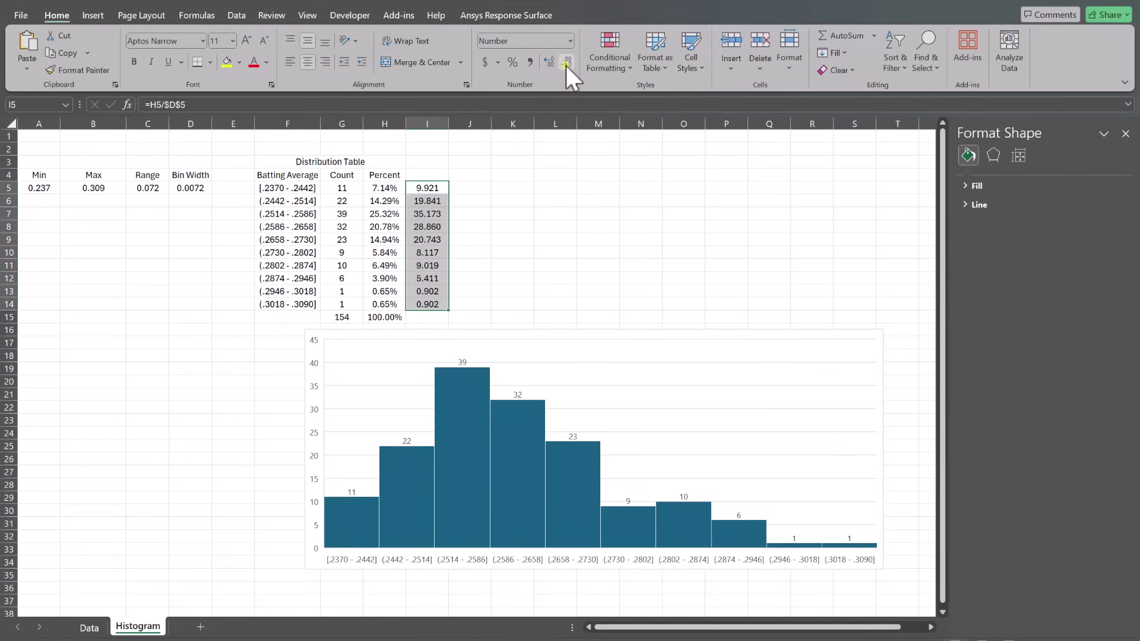
left_click(566, 62)
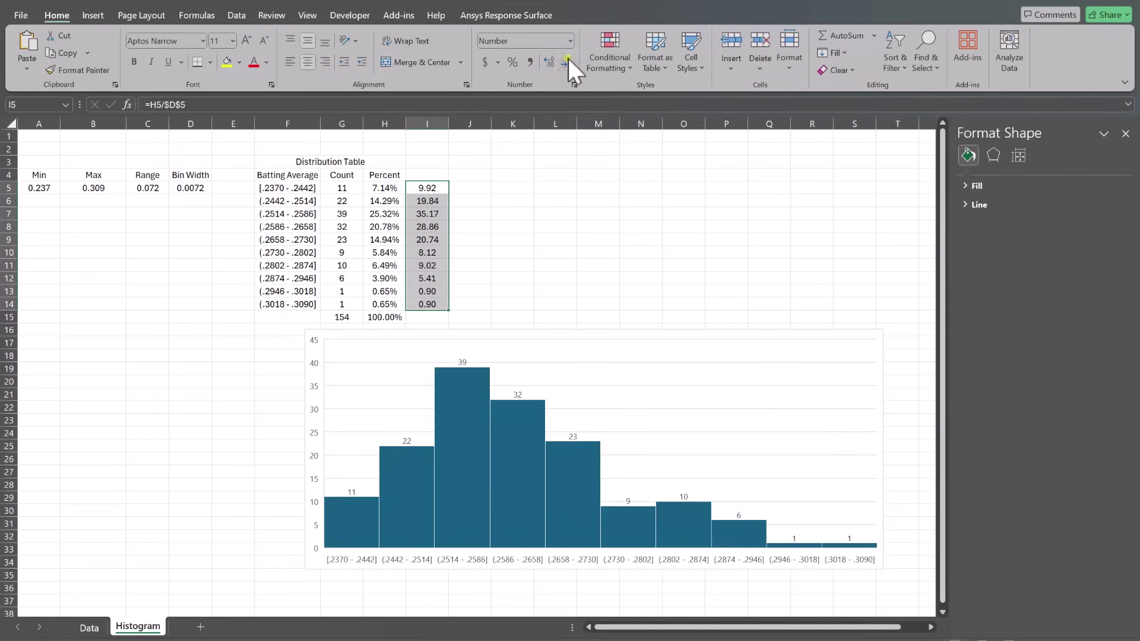
left_click(567, 62)
left_click(469, 291)
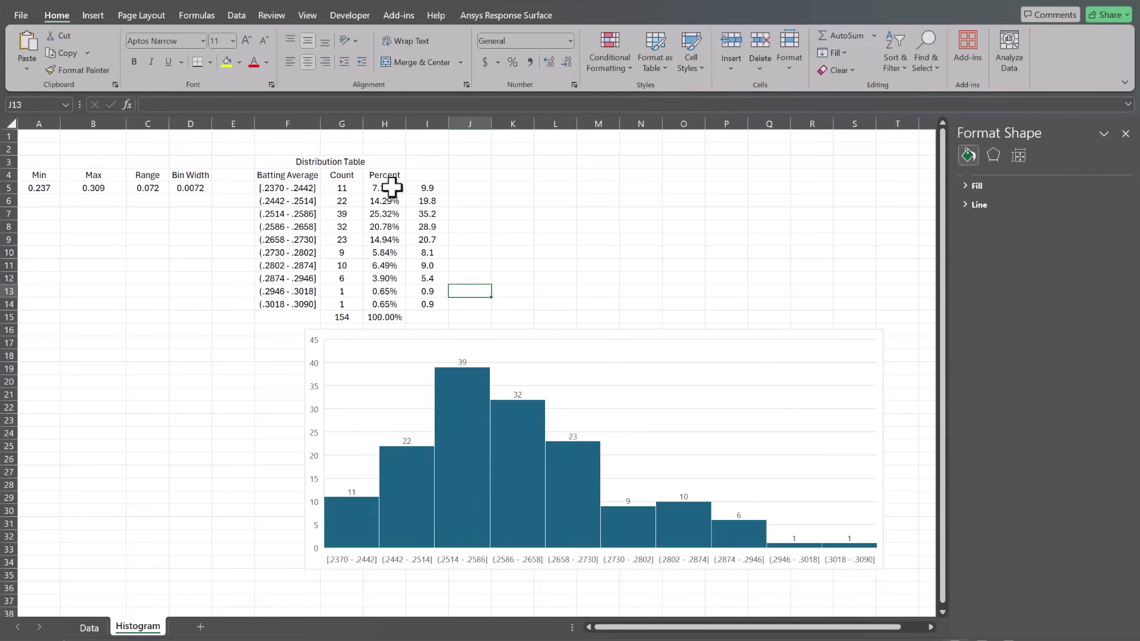
Step: Format H5:H14 as plain numbers and append *100 to the percent formula through H14
left_click_drag(385, 188, 385, 303)
left_click(568, 40)
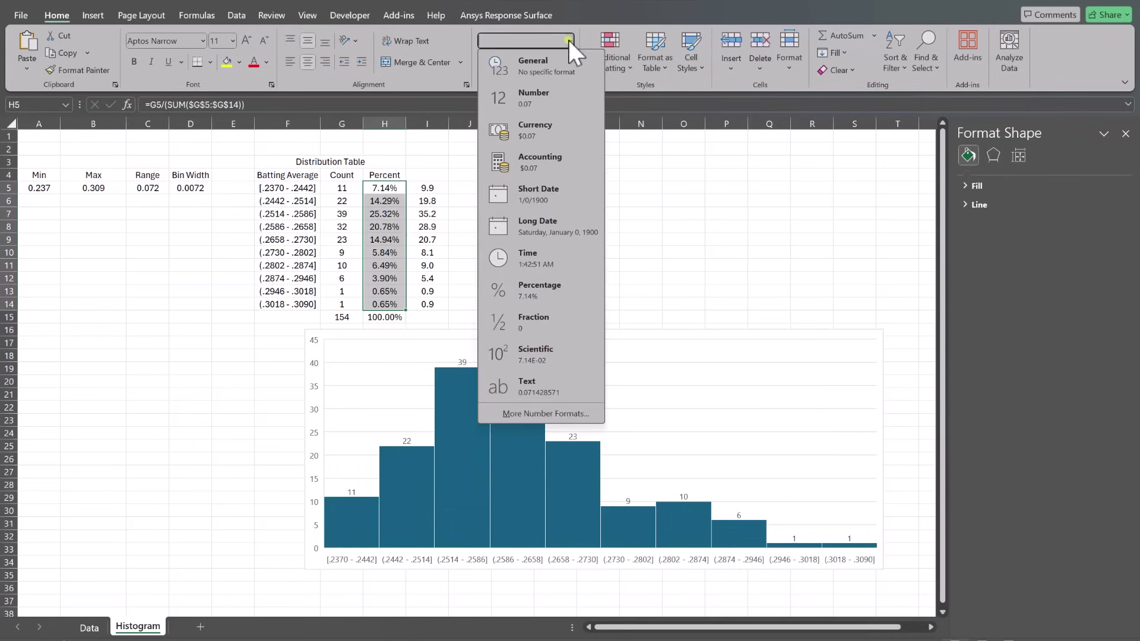
left_click(537, 98)
left_click(387, 188)
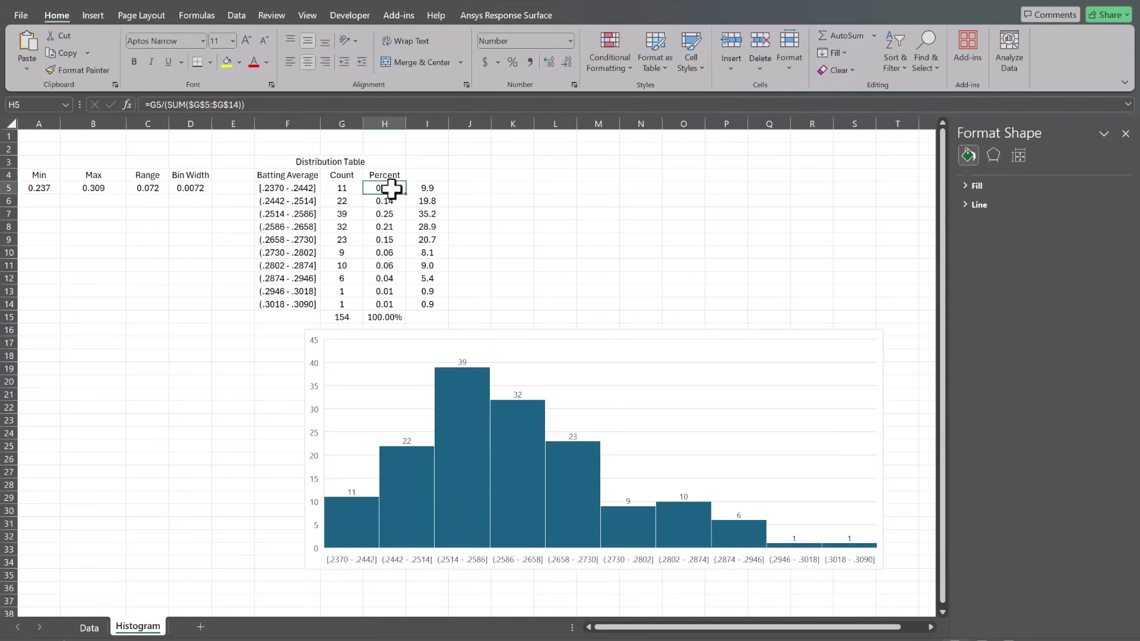
left_click(268, 106)
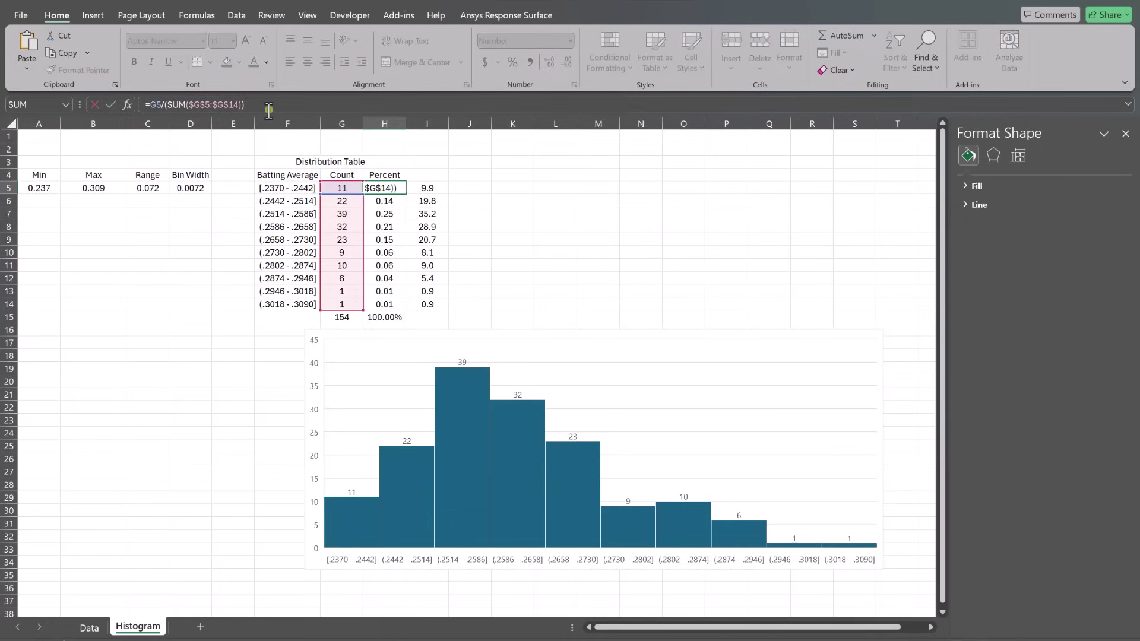
type("*100")
key("Return")
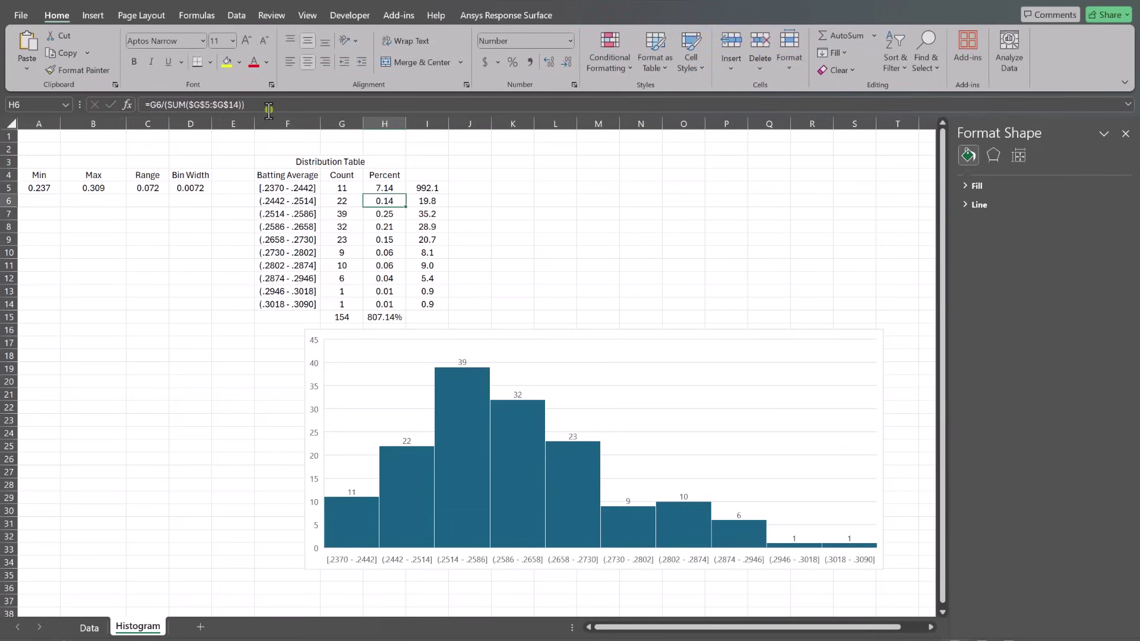
left_click(397, 191)
left_click_drag(406, 194, 401, 308)
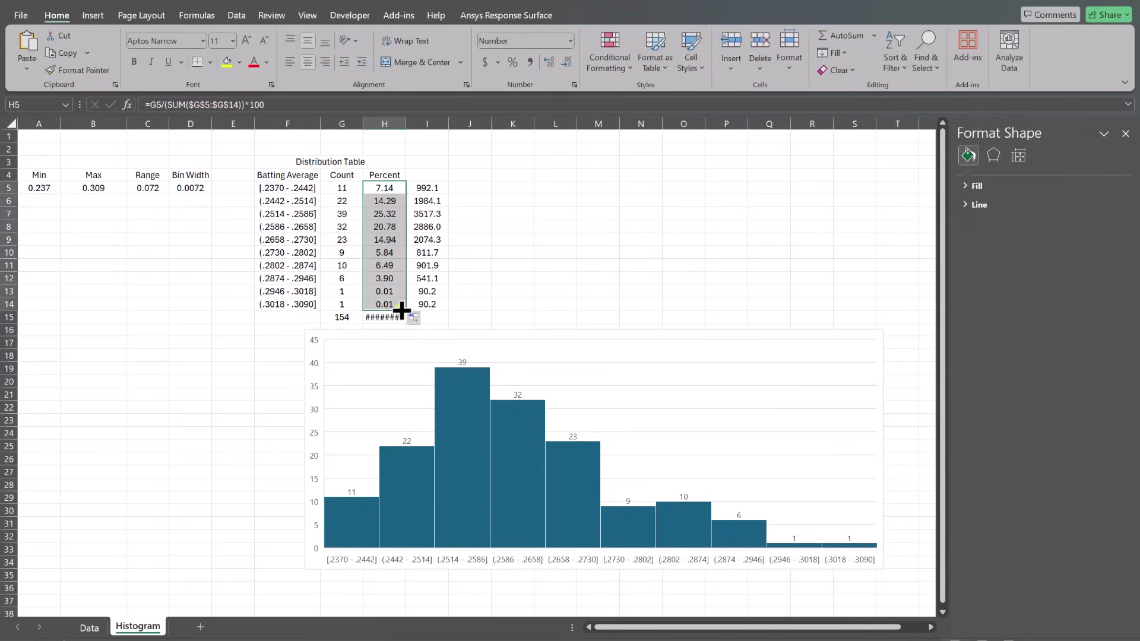
Step: Display the I5:I14 densities as whole numbers, from 992 to 90
left_click(475, 303)
left_click_drag(433, 191, 429, 306)
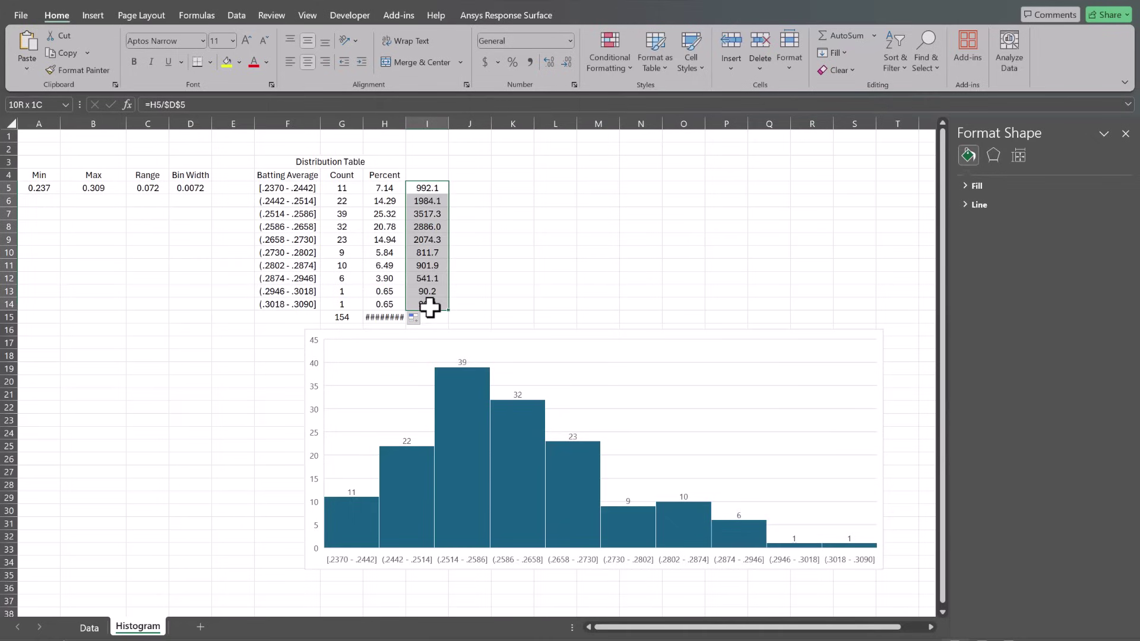
left_click(567, 61)
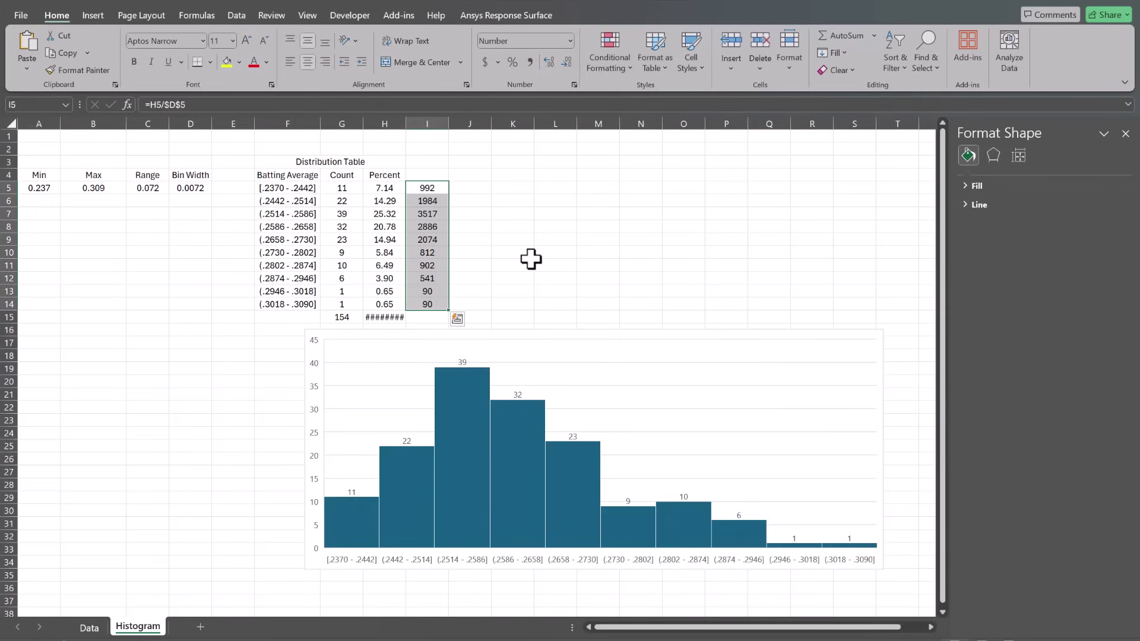
left_click(503, 301)
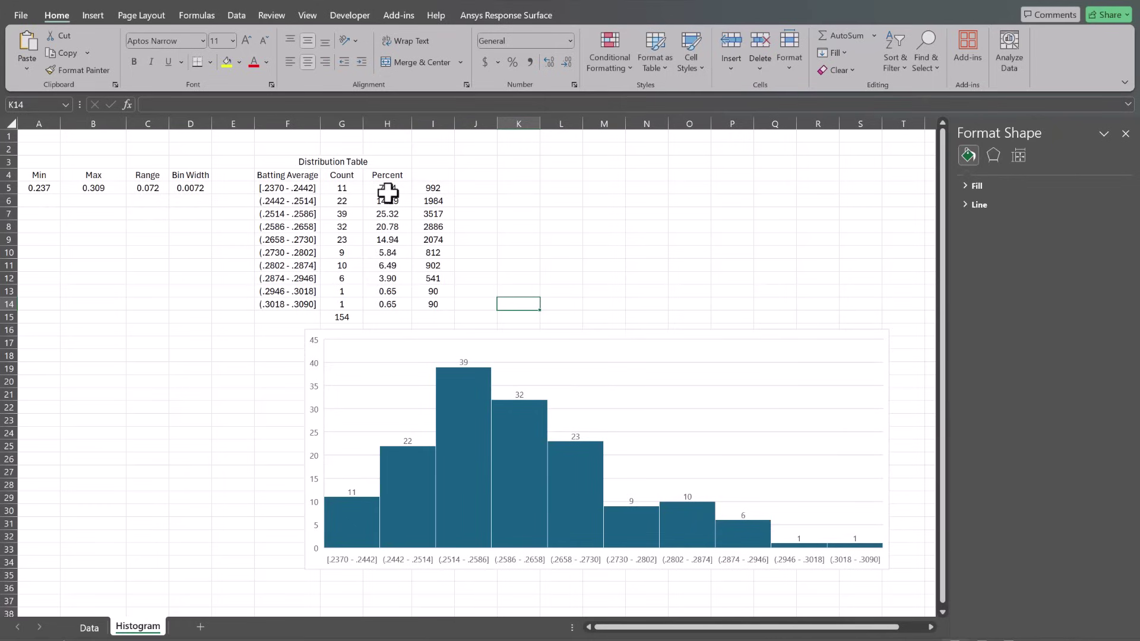
Step: Replace the chart's Series1 with a new series from Histogram!$I$5:$I$14
left_click(404, 331)
right_click(404, 330)
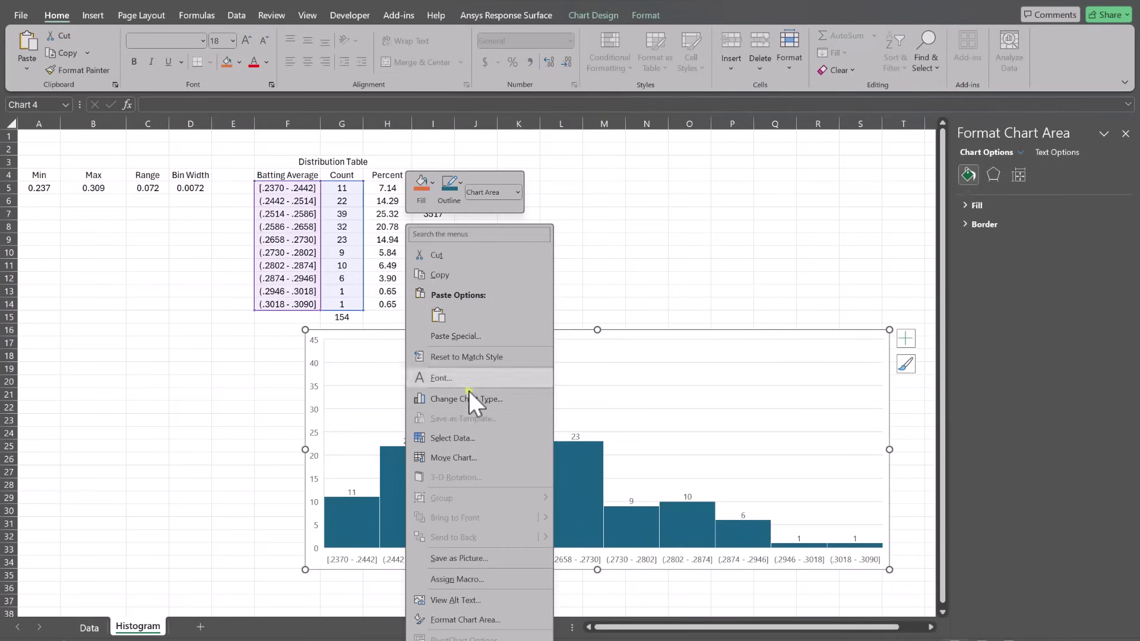
left_click(467, 437)
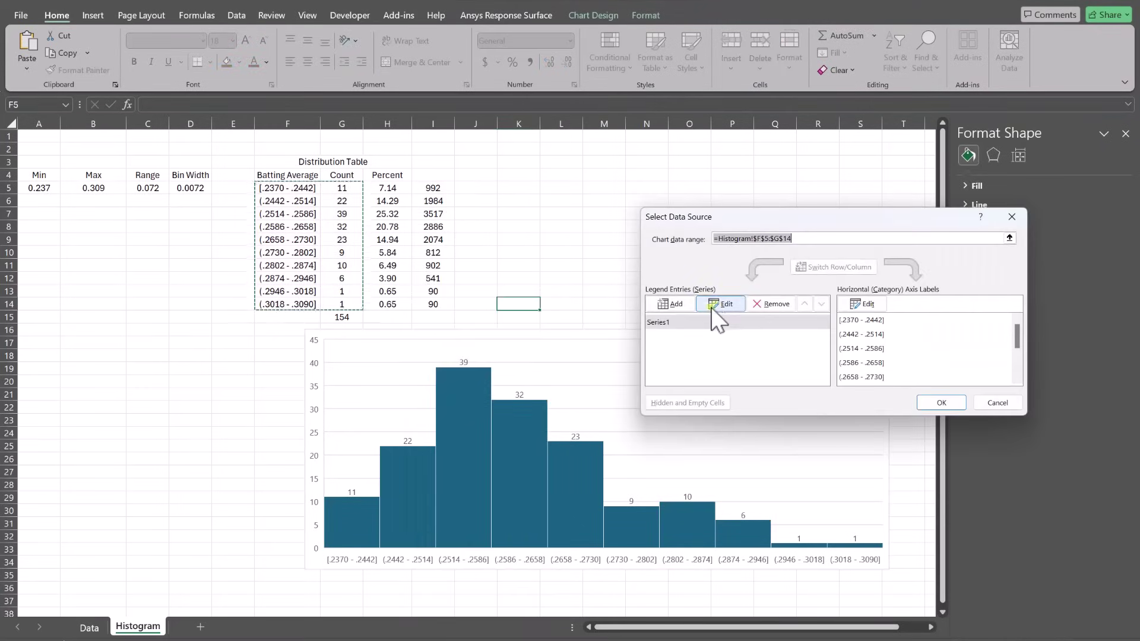
left_click(682, 320)
left_click(756, 305)
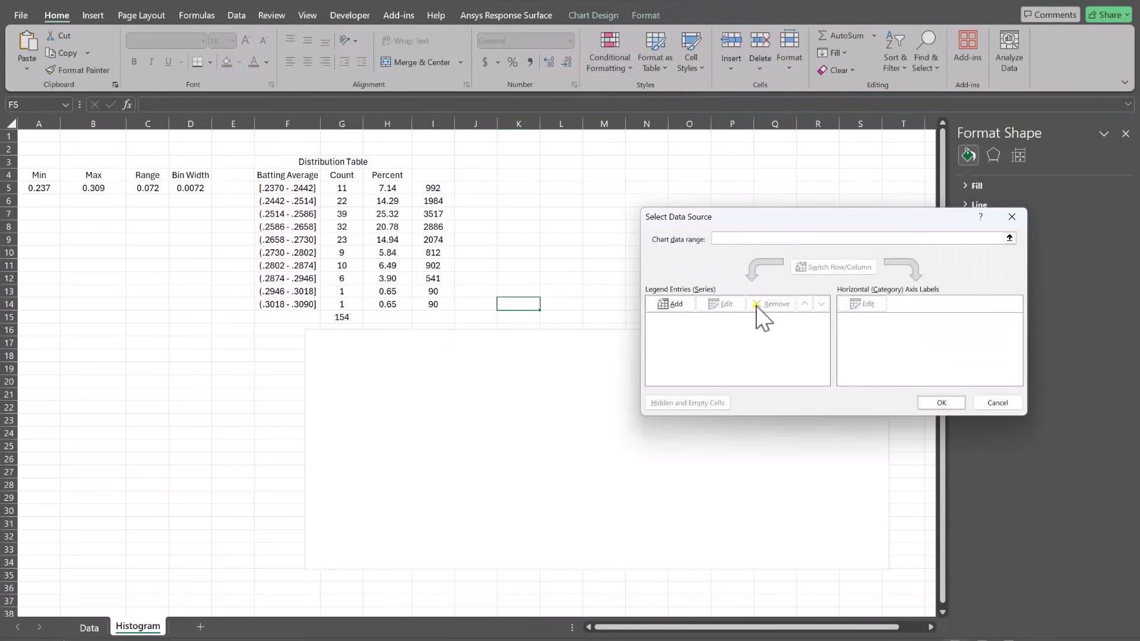
left_click(660, 309)
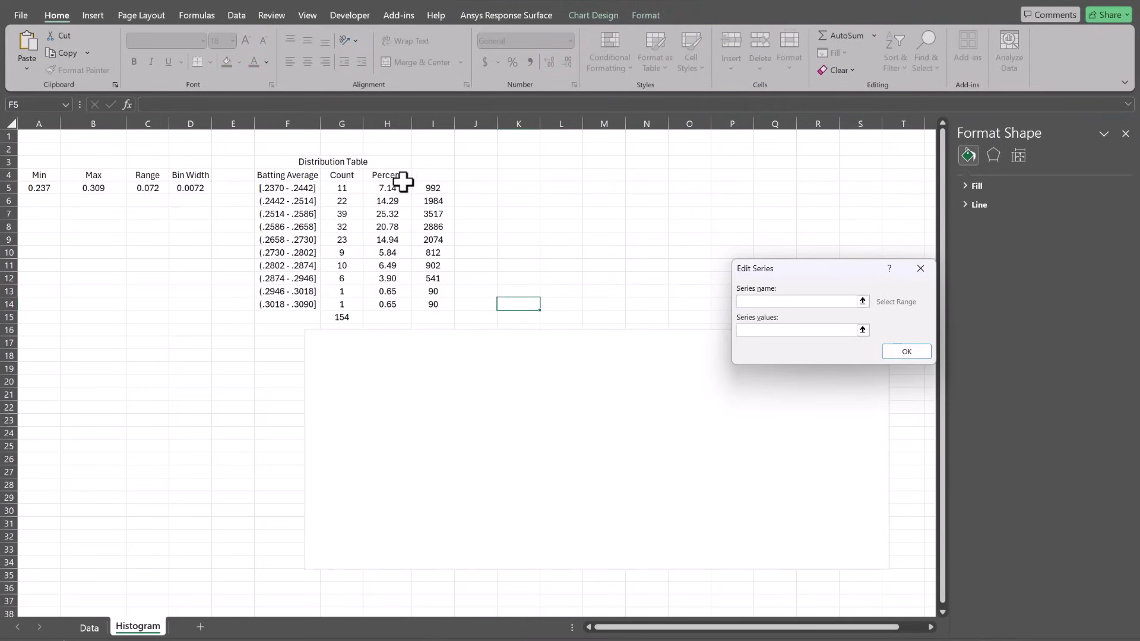
left_click_drag(433, 187, 433, 304)
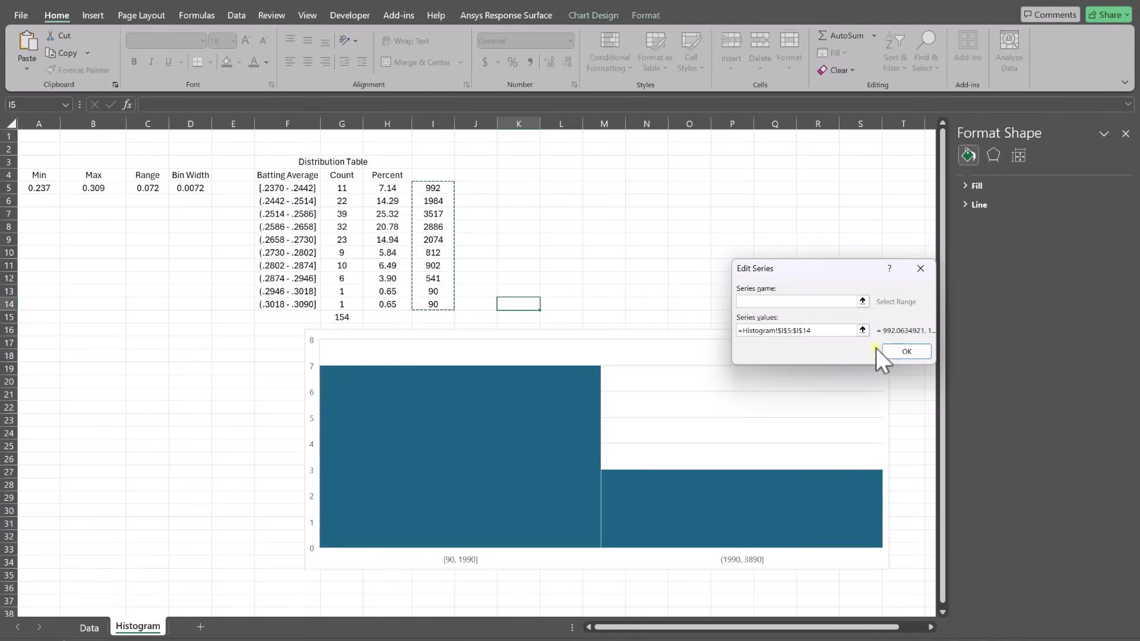
left_click(894, 352)
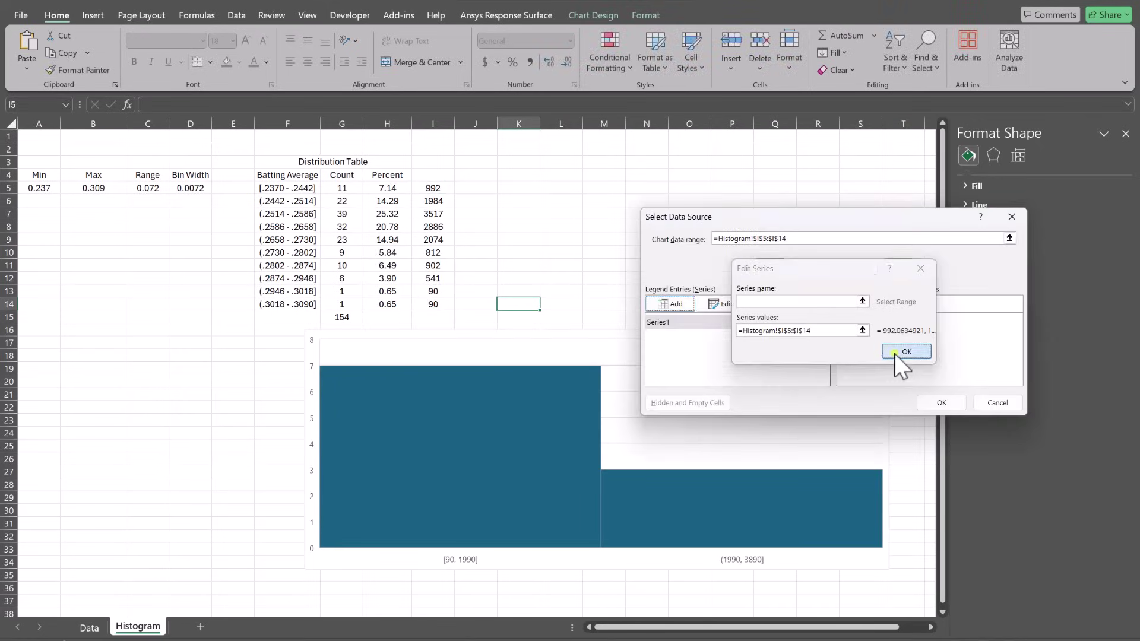
Step: Set the chart's horizontal axis labels to the bins in F5:F14 and apply
left_click(861, 305)
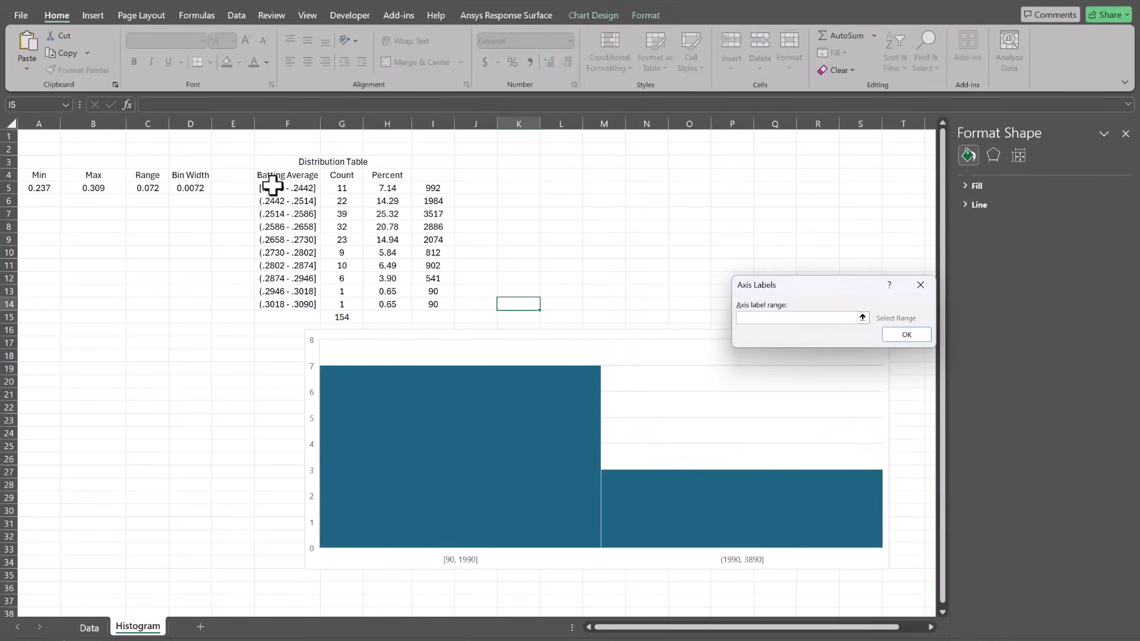
left_click_drag(272, 186, 275, 303)
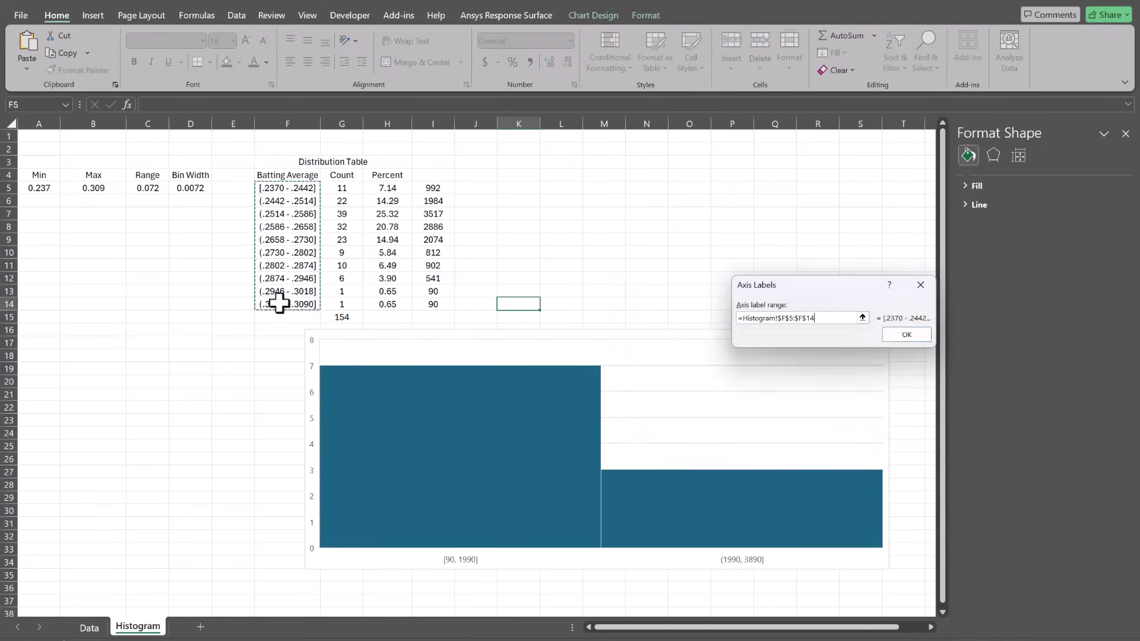
left_click(895, 337)
left_click(942, 401)
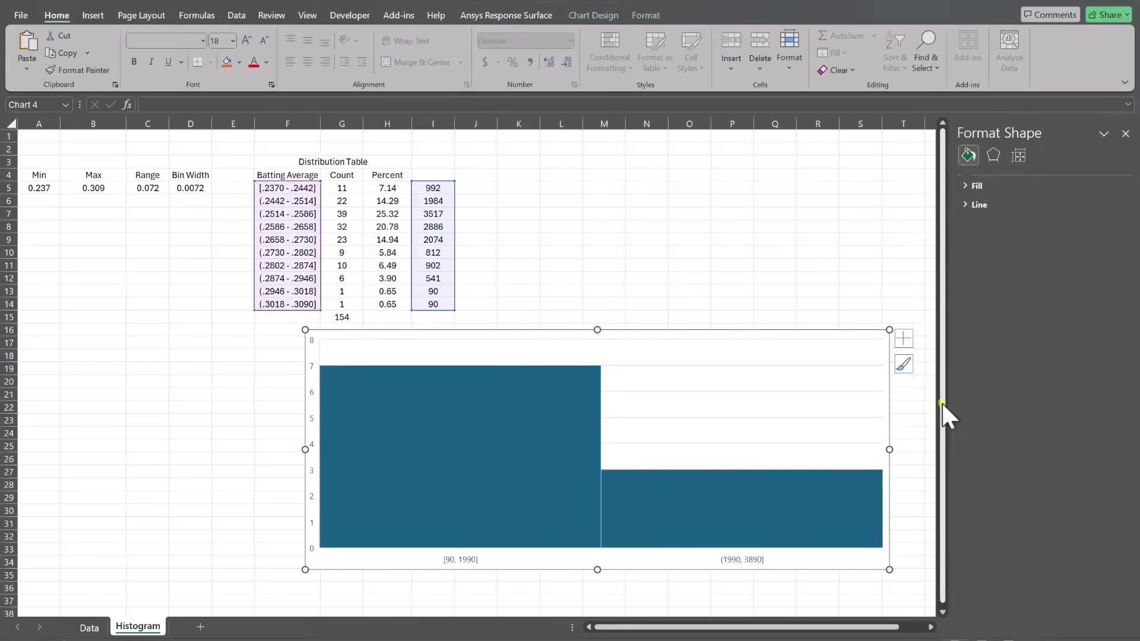
left_click(749, 559)
Step: Set the horizontal axis bins to By Category, one bar per bin
left_click(1029, 152)
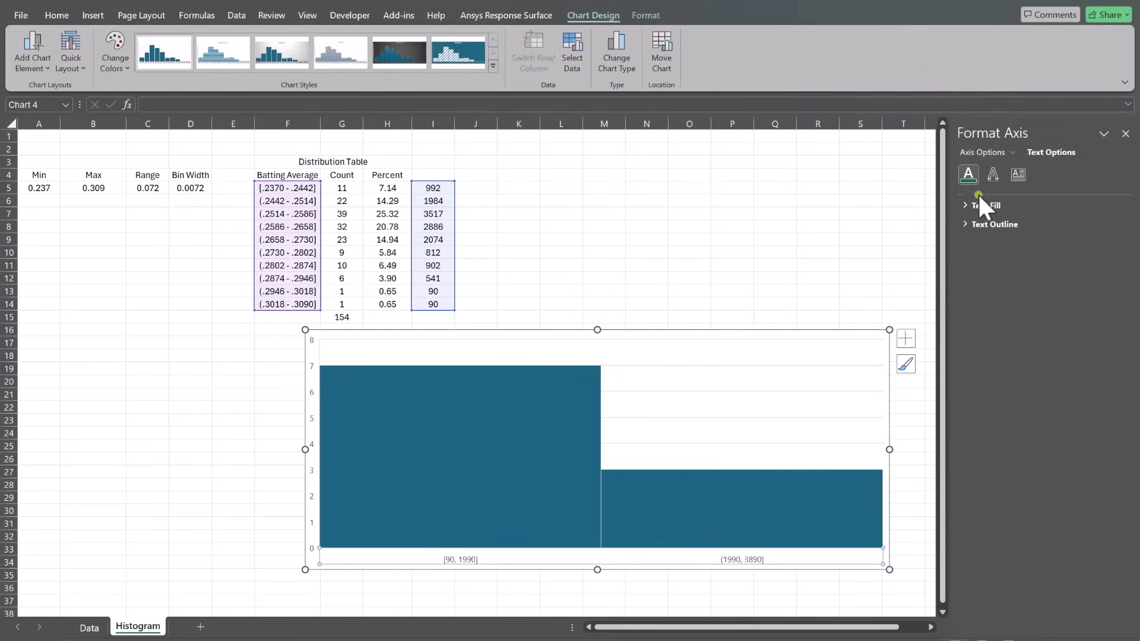
left_click(981, 150)
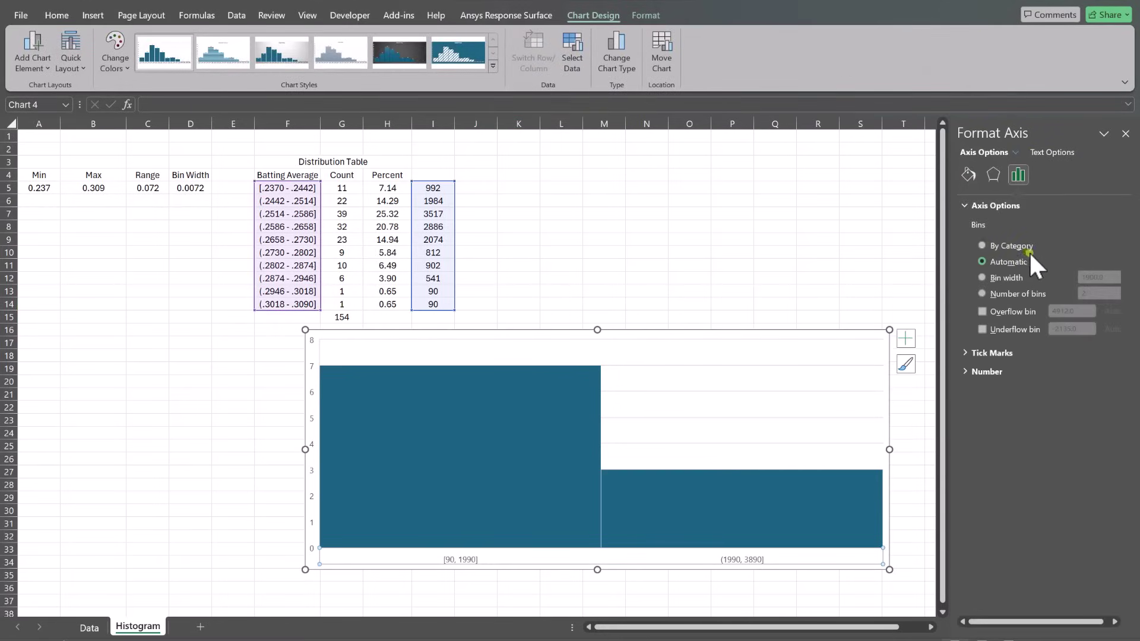
left_click(1009, 245)
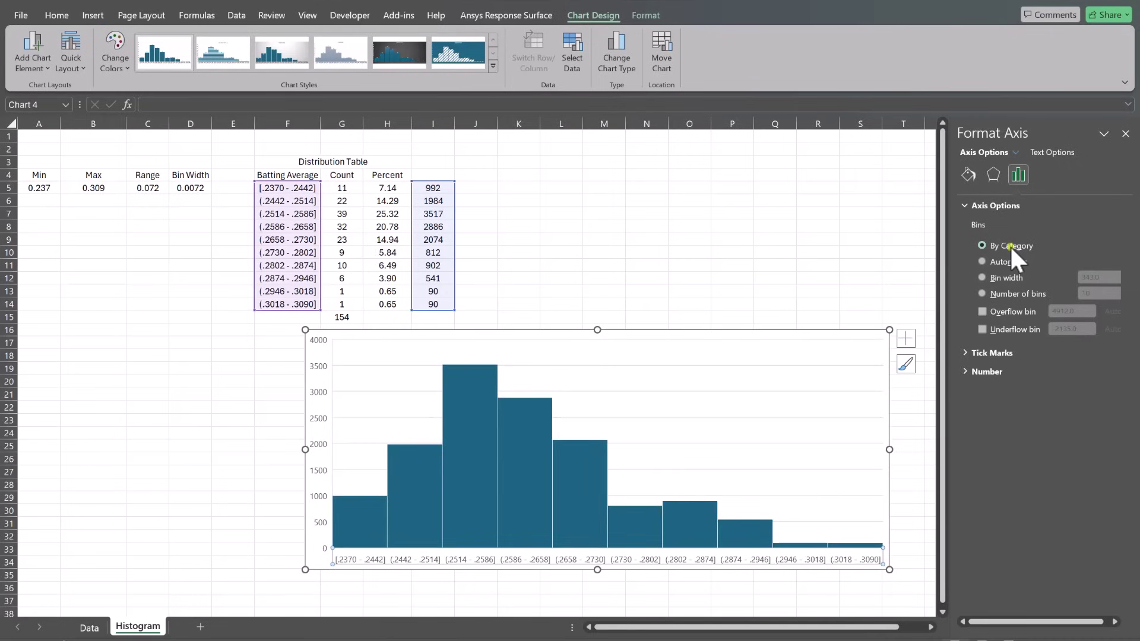
Step: Label each density bar with its column I value (992 to 90)
left_click(483, 387)
right_click(483, 389)
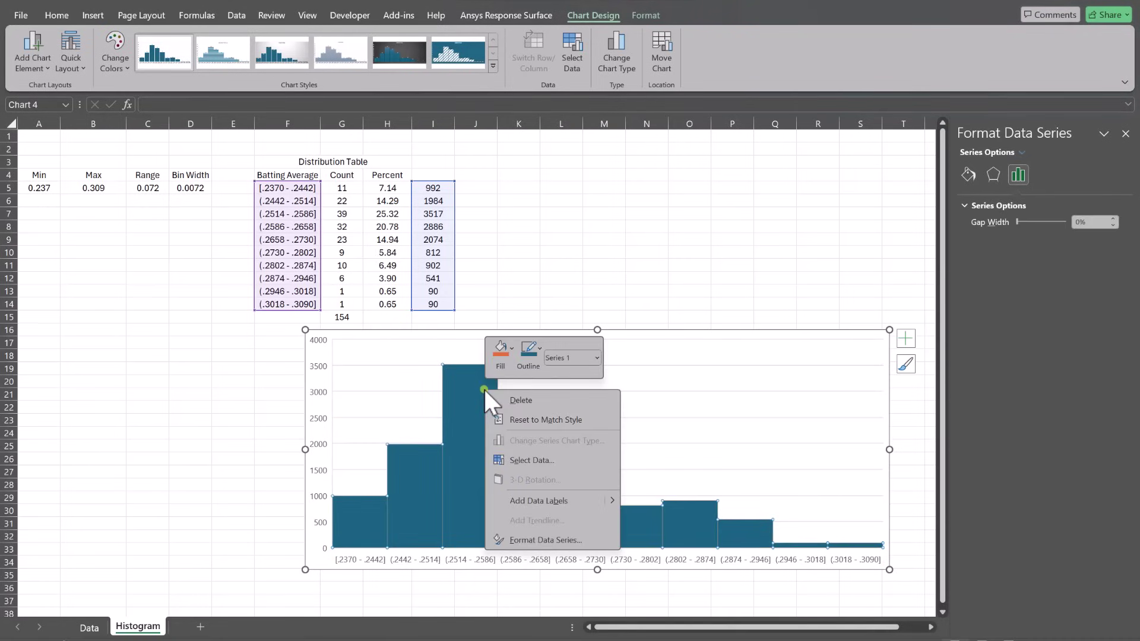
left_click(546, 498)
left_click(281, 531)
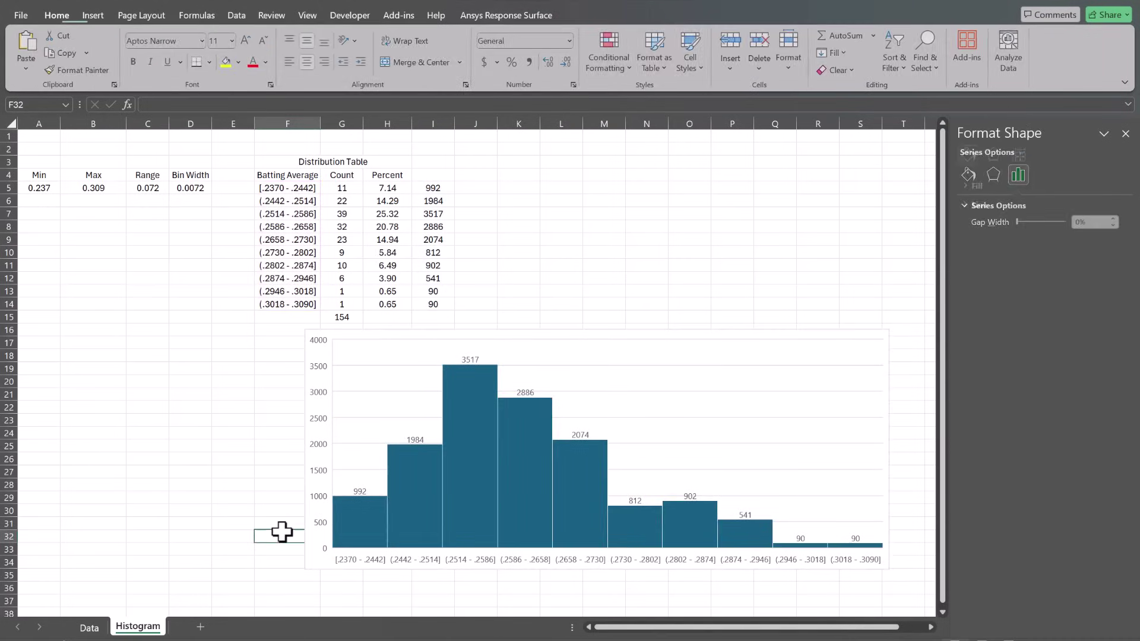
Step: Undo the density column and chart changes, restoring Percent as 7.14%–0.65% and a count histogram
mouse_move(351, 525)
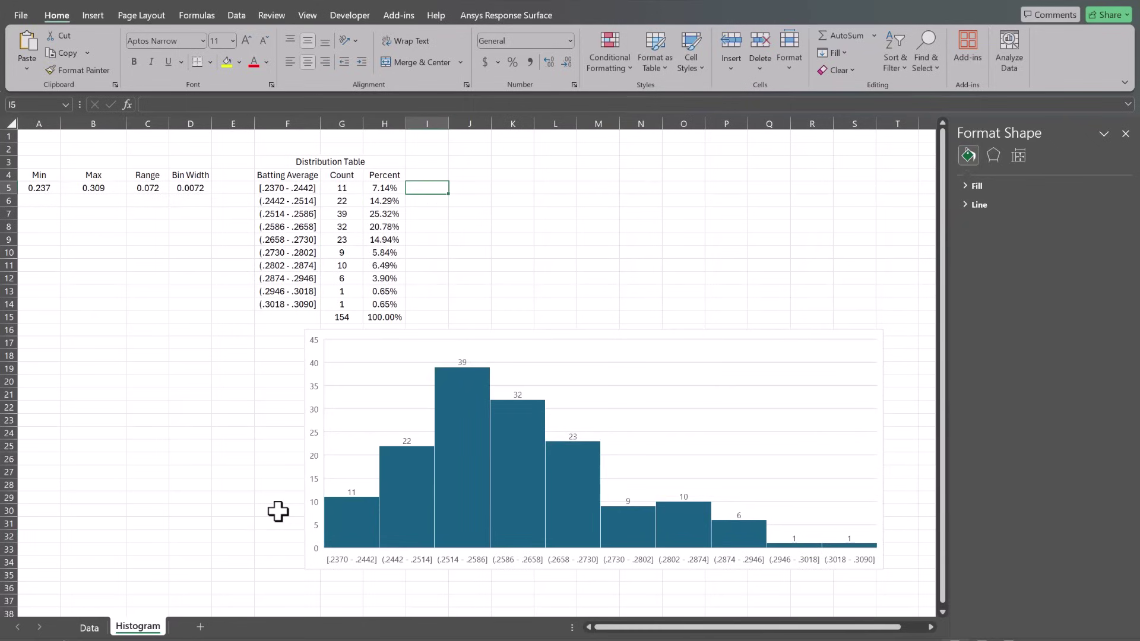
left_click(248, 510)
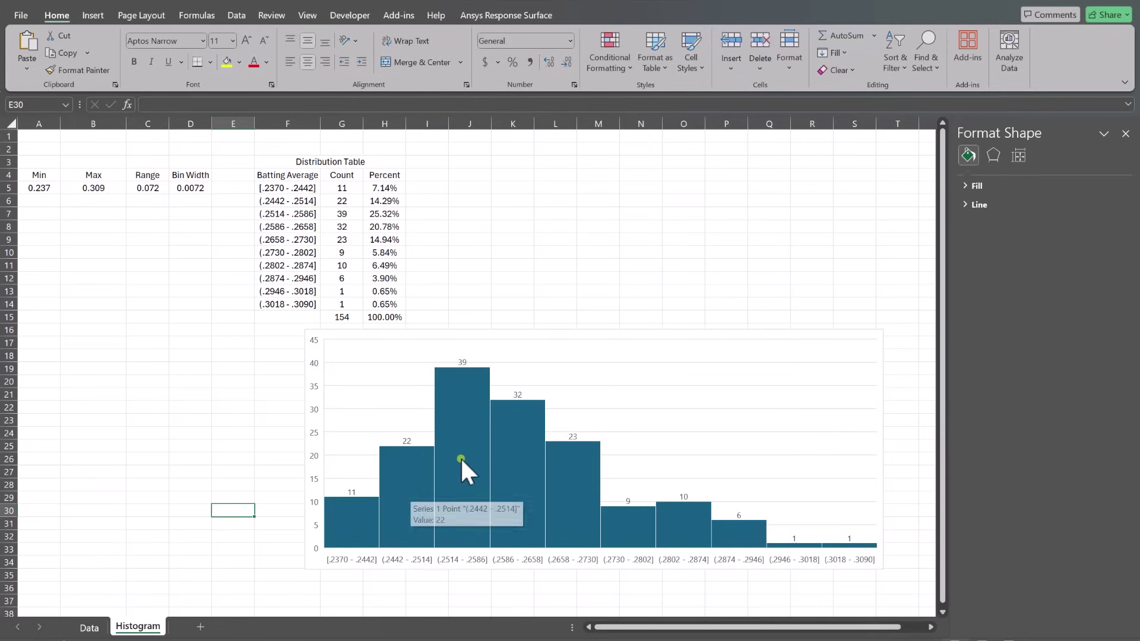
mouse_move(463, 457)
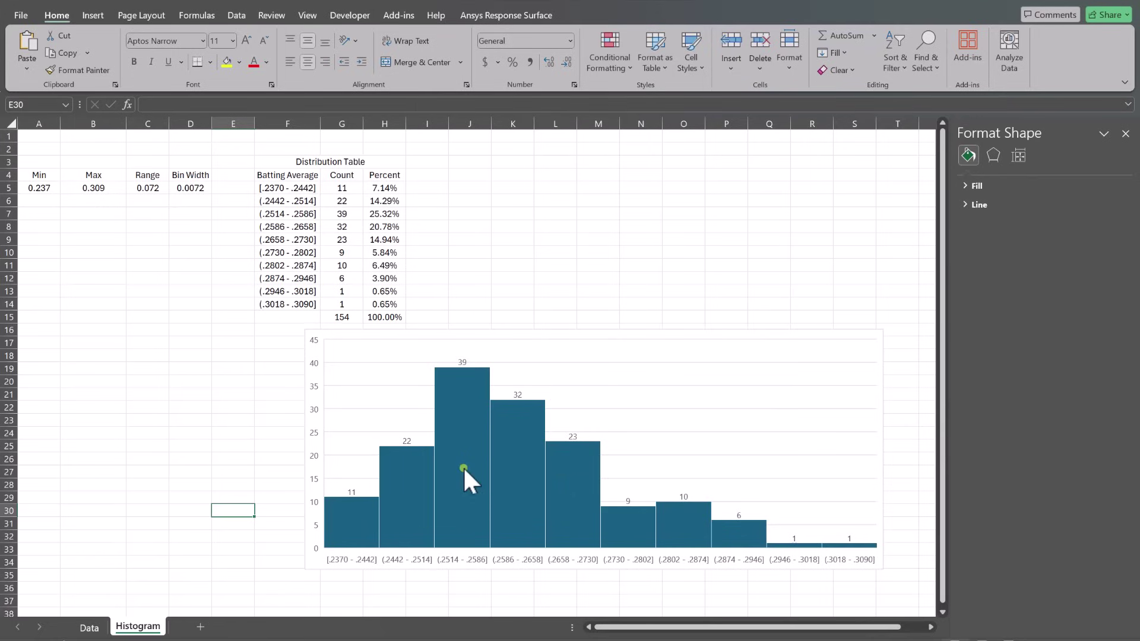
Step: Undo the histogram chart's insertion, leaving only the distribution table (154 total, 100.00%)
mouse_move(408, 500)
mouse_move(455, 385)
mouse_move(462, 365)
mouse_move(383, 536)
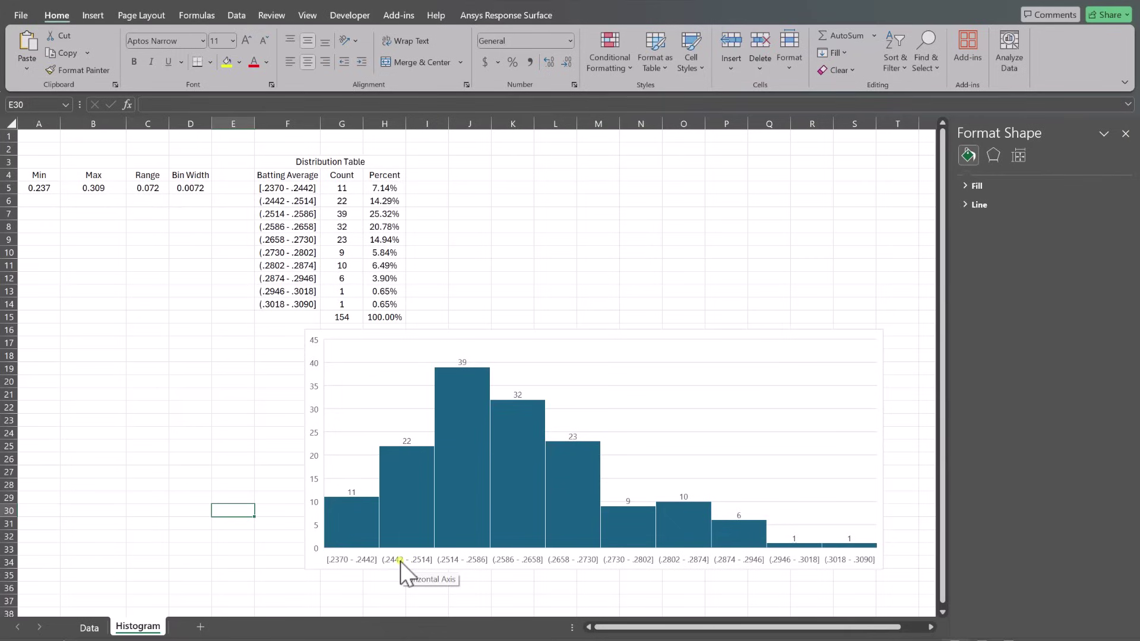
key("ctrl+z")
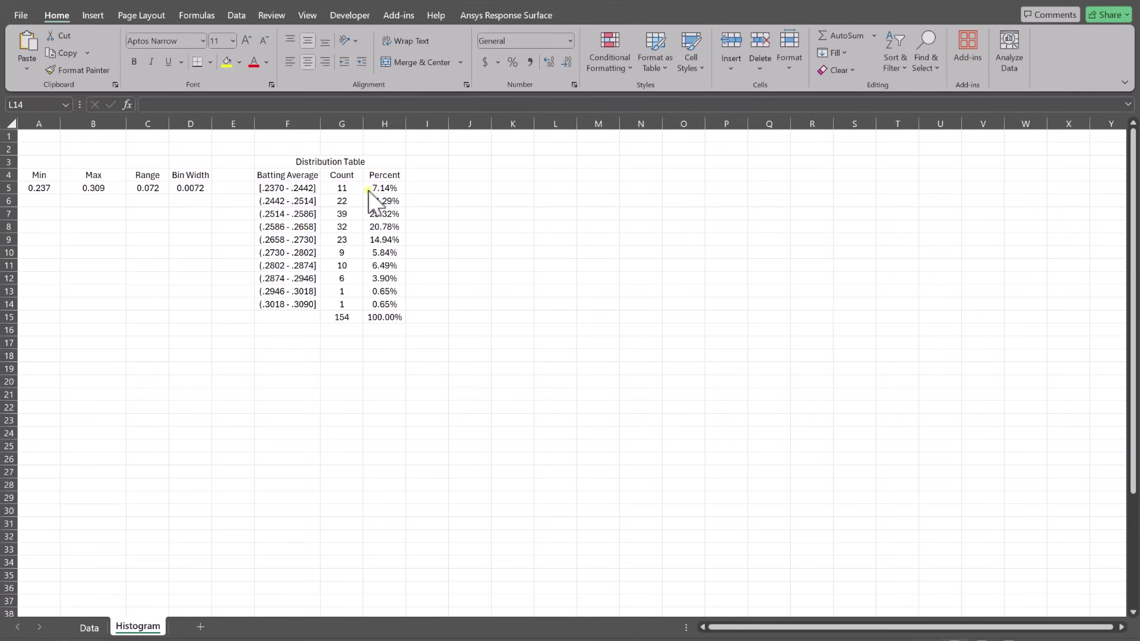
left_click(342, 187)
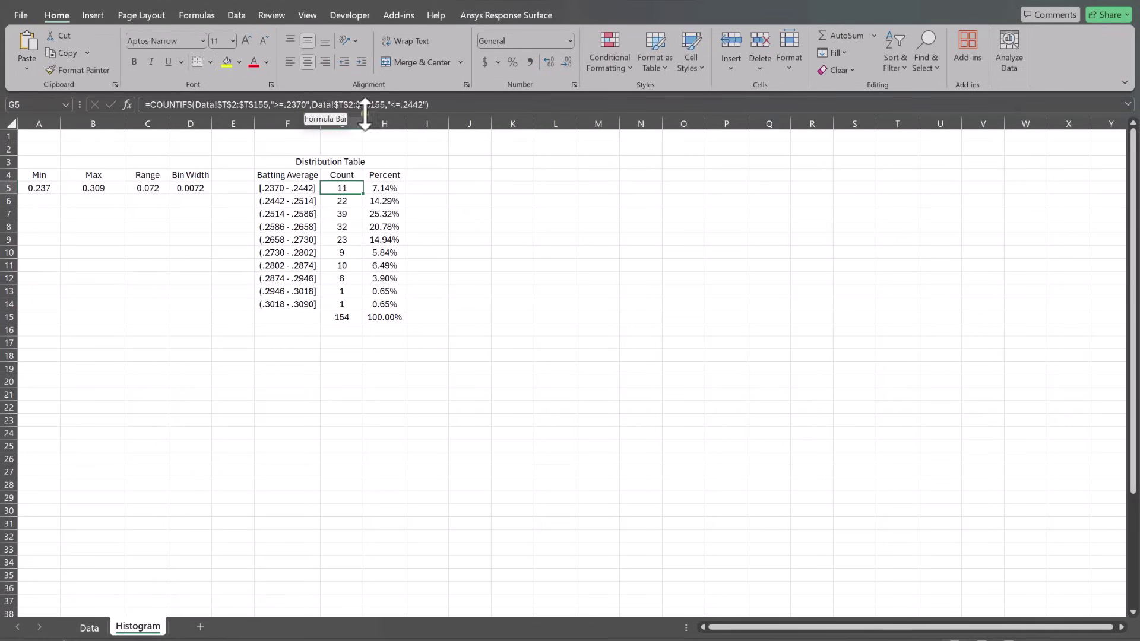
left_click(406, 105)
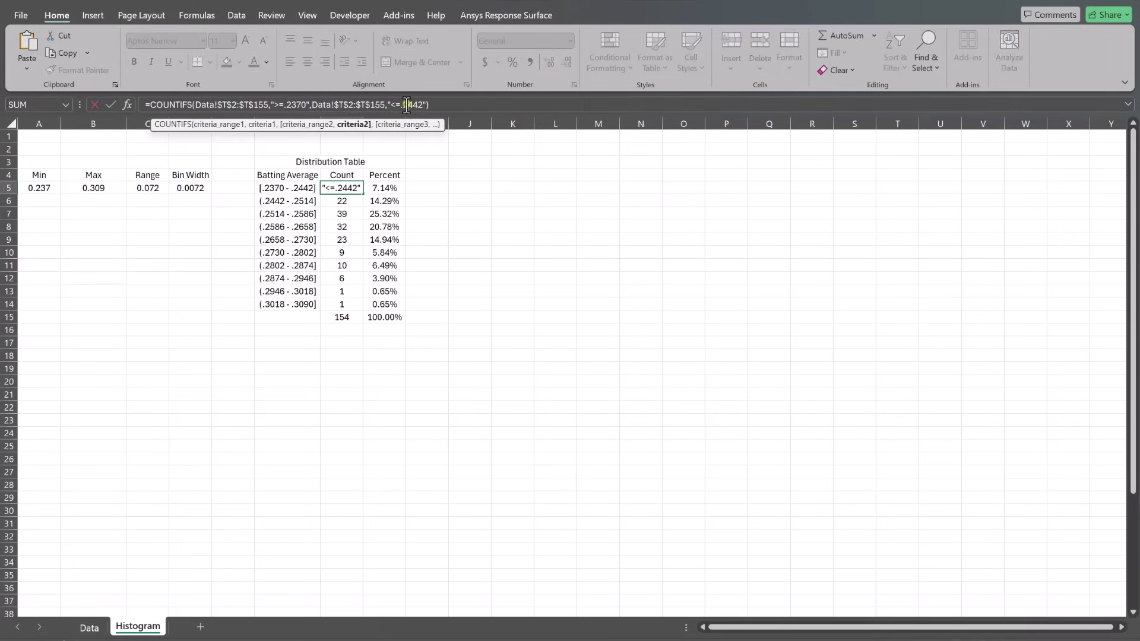
left_click(428, 252)
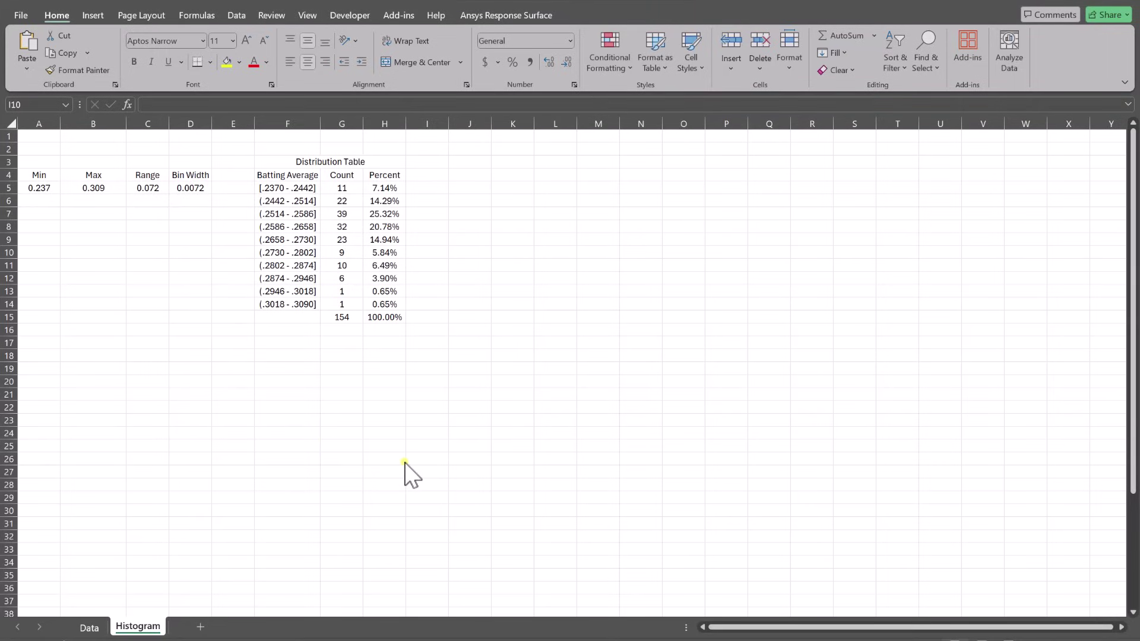
left_click(99, 17)
left_click(532, 83)
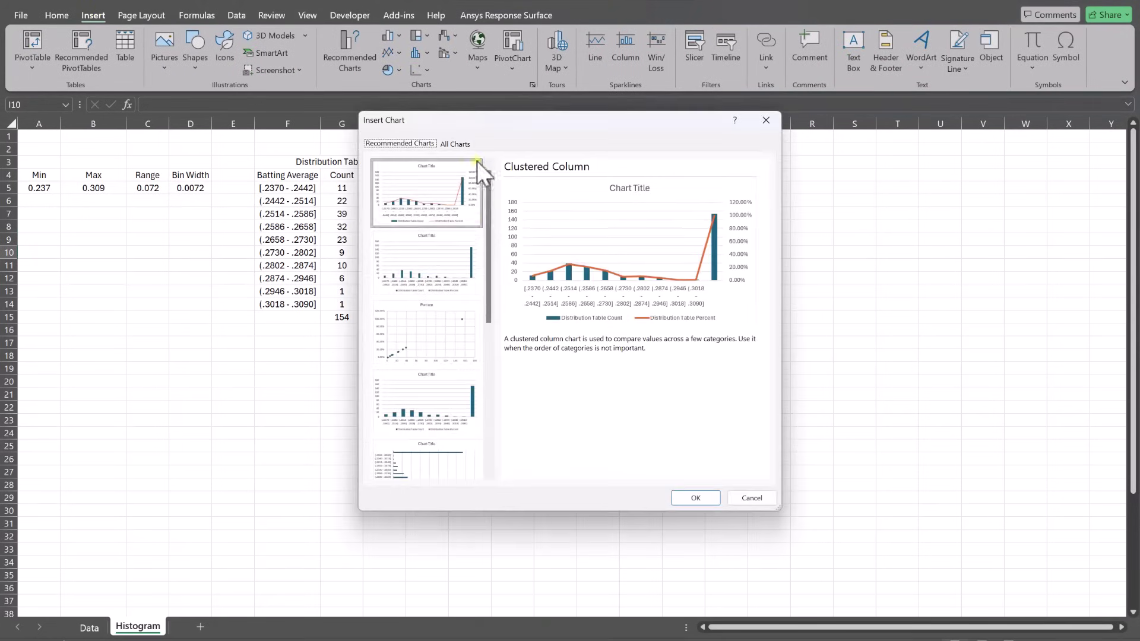
left_click(465, 146)
mouse_move(487, 270)
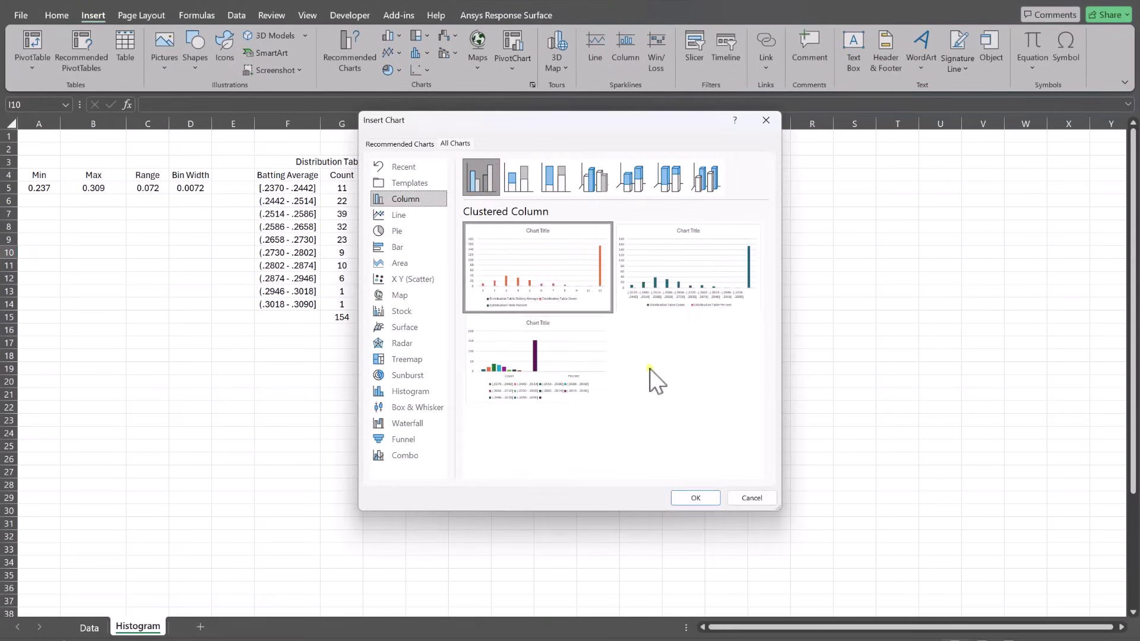
key("Escape")
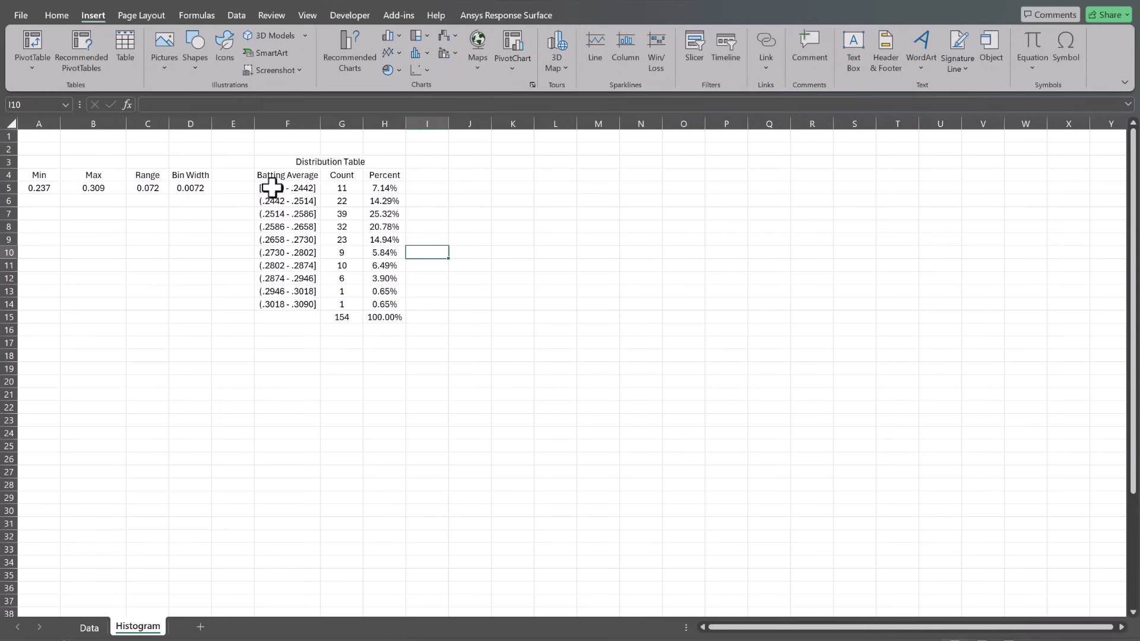
Step: Insert a clustered column chart of bin labels and counts F5:G14 beside the table
left_click_drag(273, 189, 333, 303)
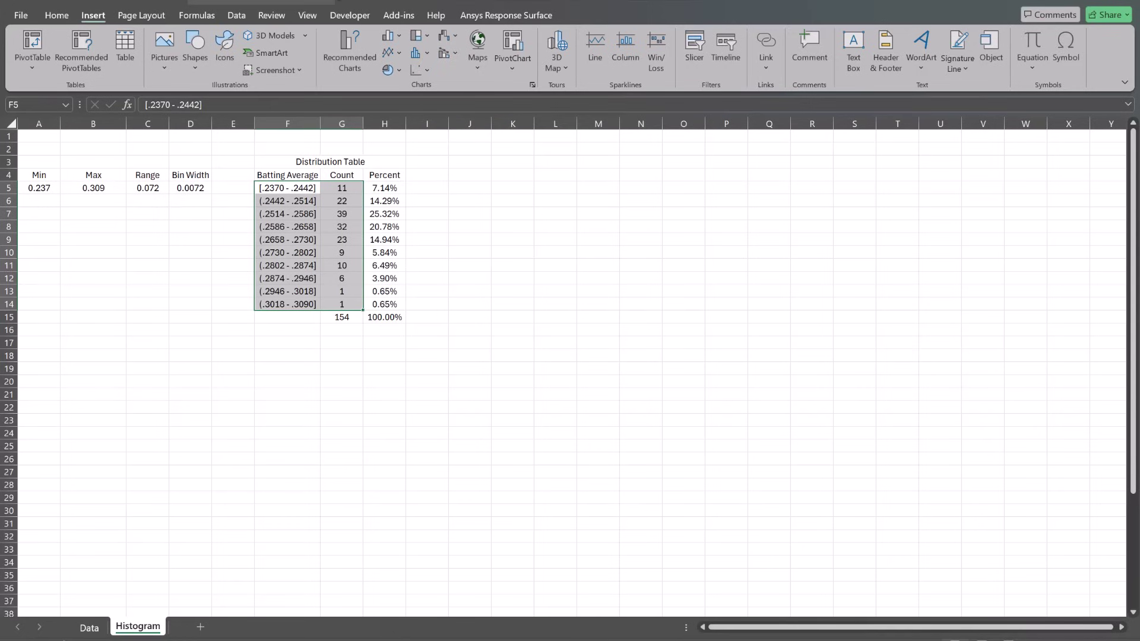
left_click(401, 30)
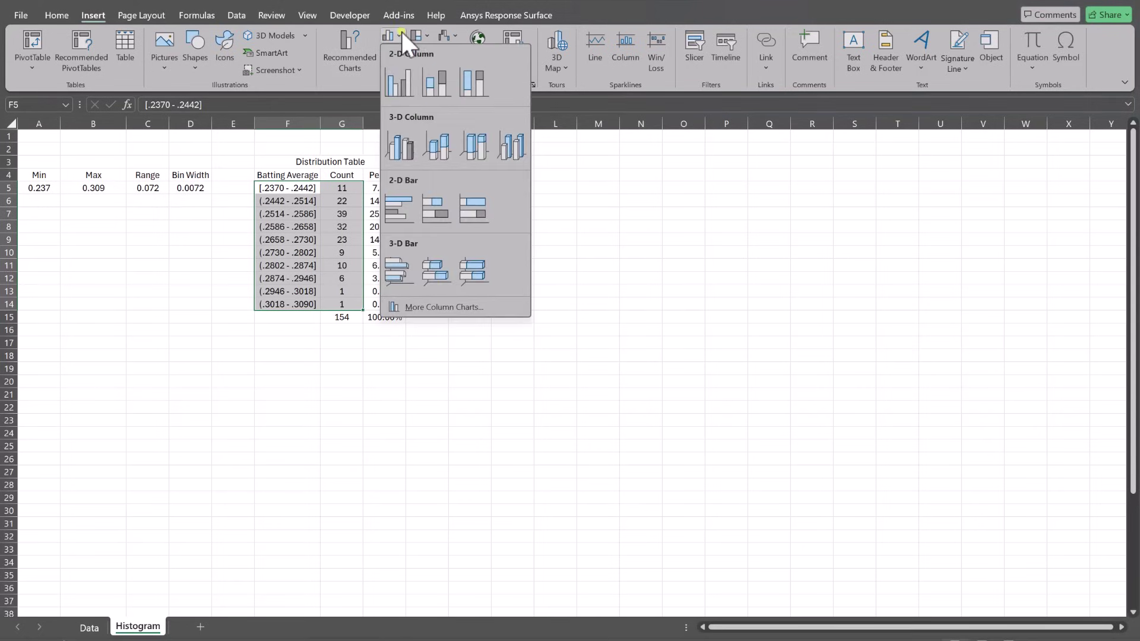
left_click(397, 74)
left_click_drag(500, 287, 541, 201)
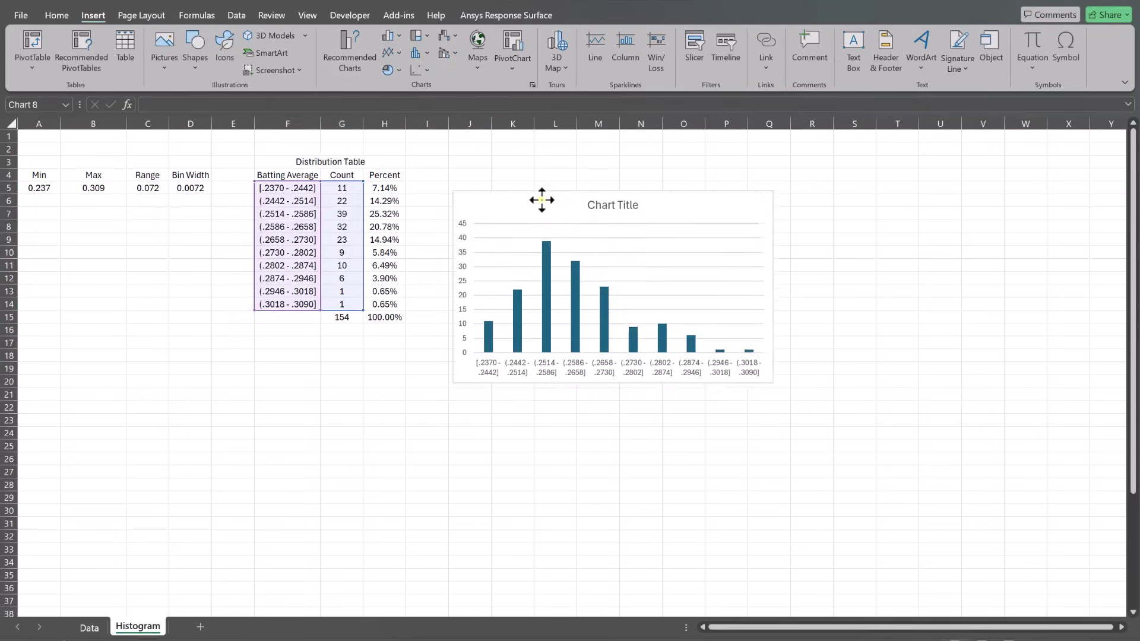
Step: Enlarge the column chart so each bin range label fits on one row
left_click(89, 16)
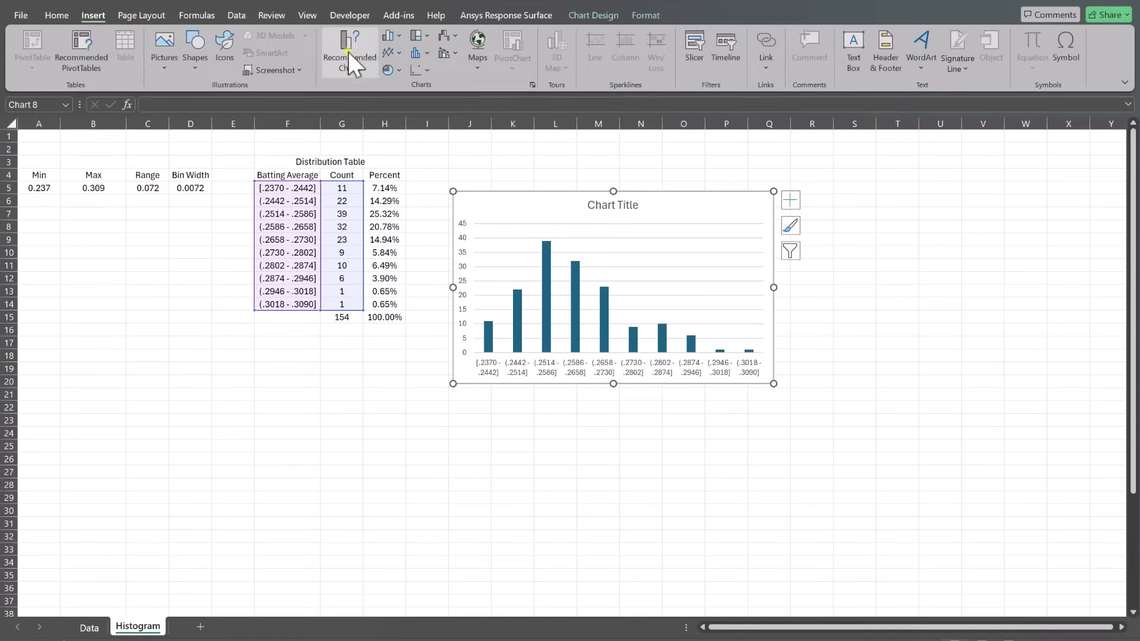
left_click(398, 31)
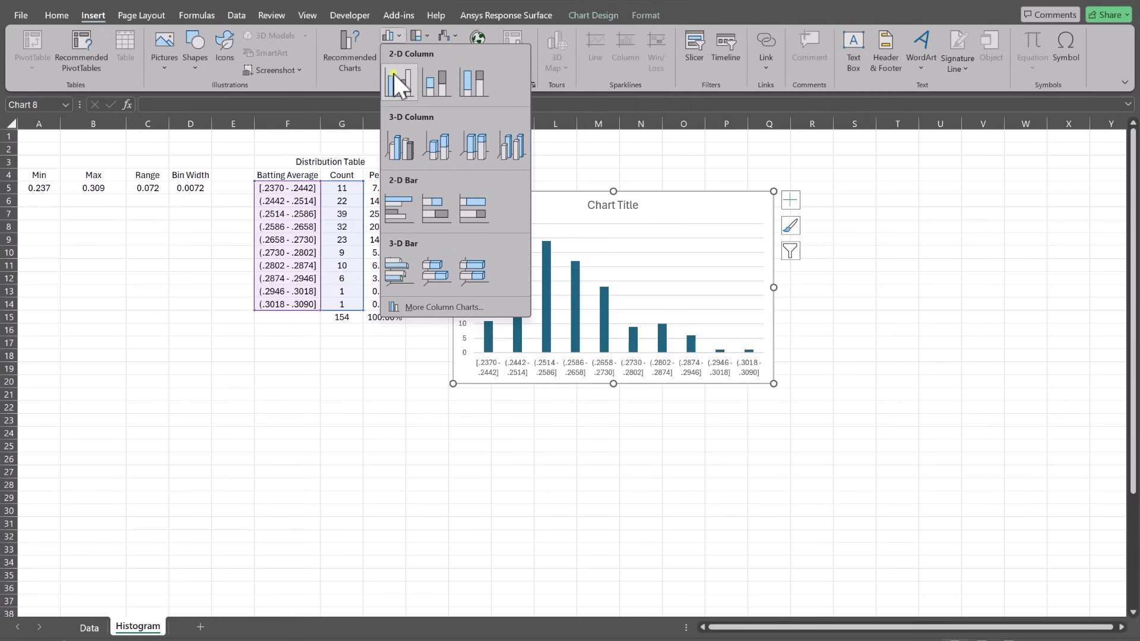
left_click(773, 384)
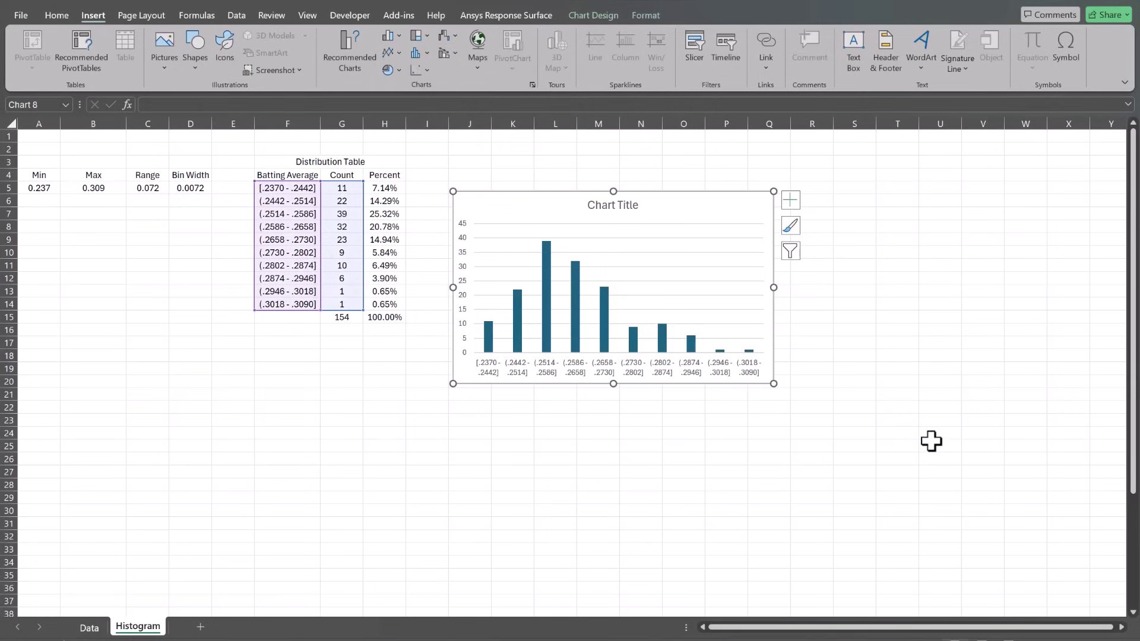
left_click_drag(773, 384, 992, 457)
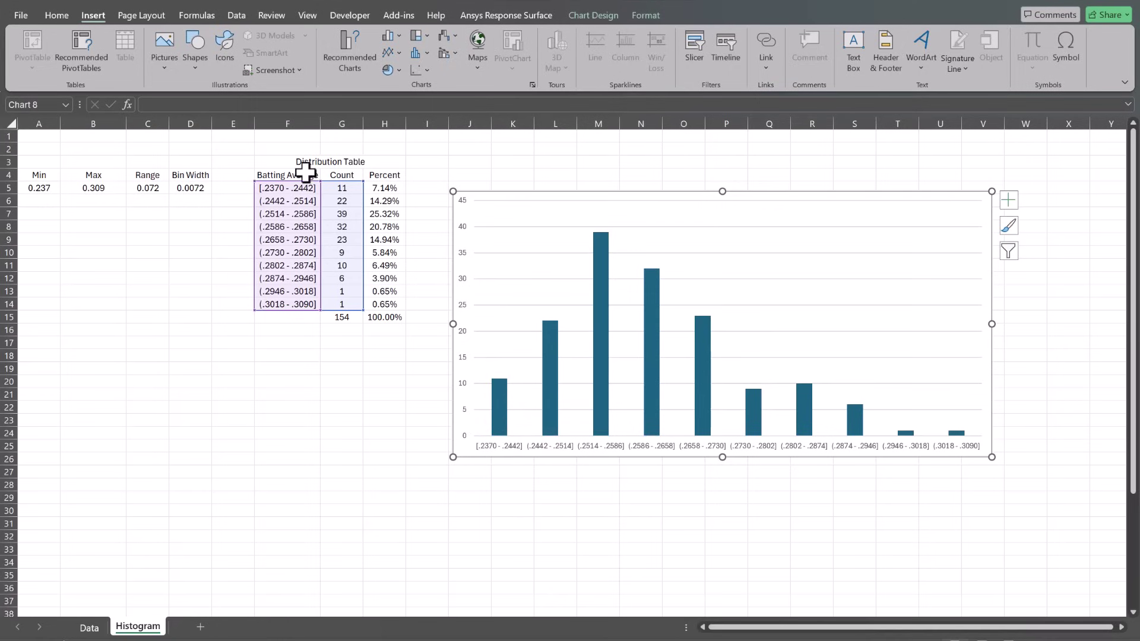
Step: Verify Series1 plots values G5:G14 against axis labels F5:F14, then bring up the column series formatting
right_click(506, 195)
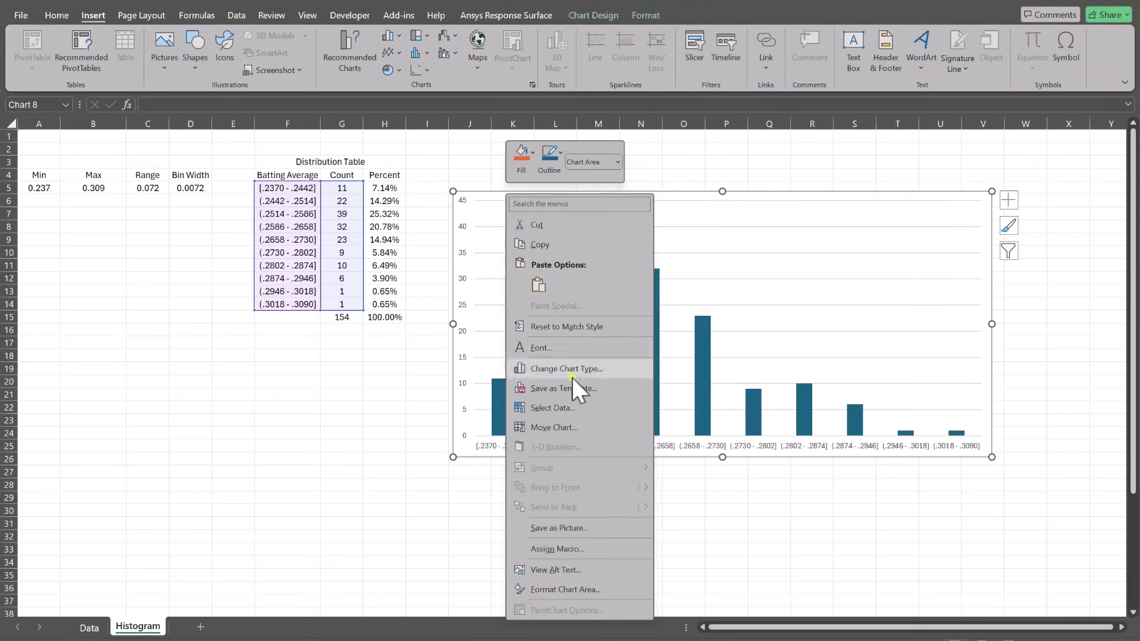
left_click(568, 407)
left_click(718, 322)
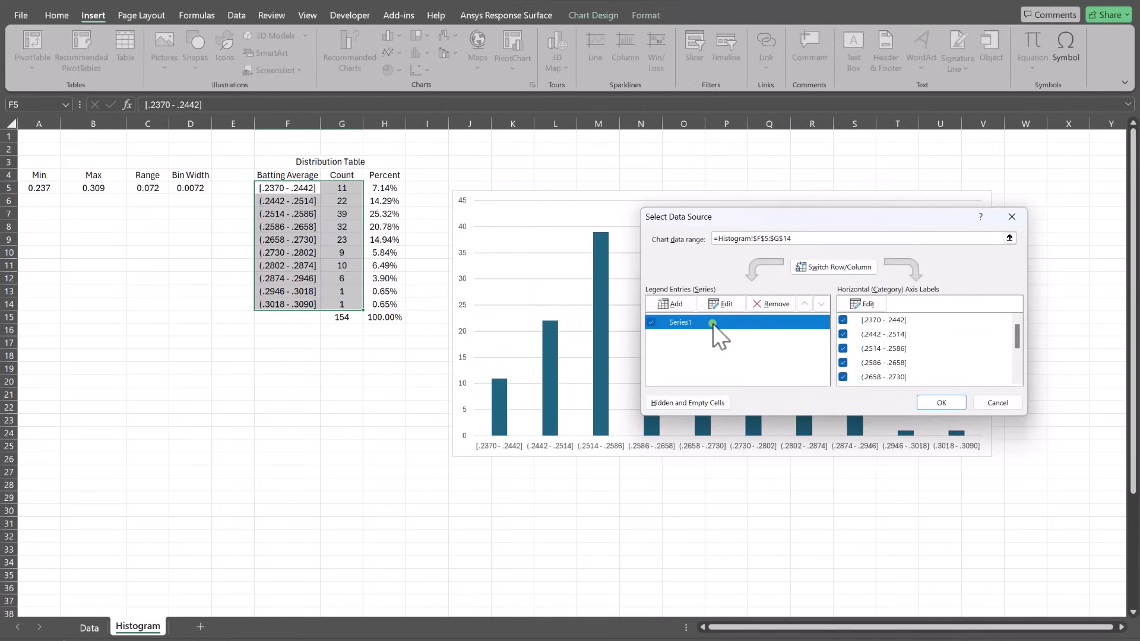
left_click(715, 311)
left_click(796, 330)
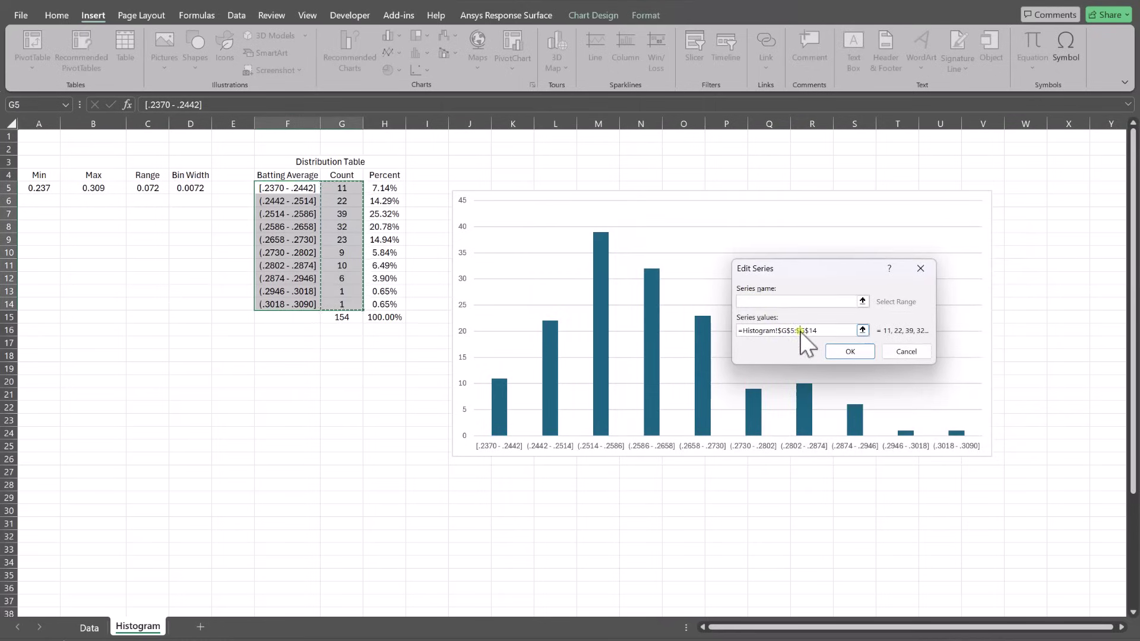
left_click(850, 352)
left_click(843, 311)
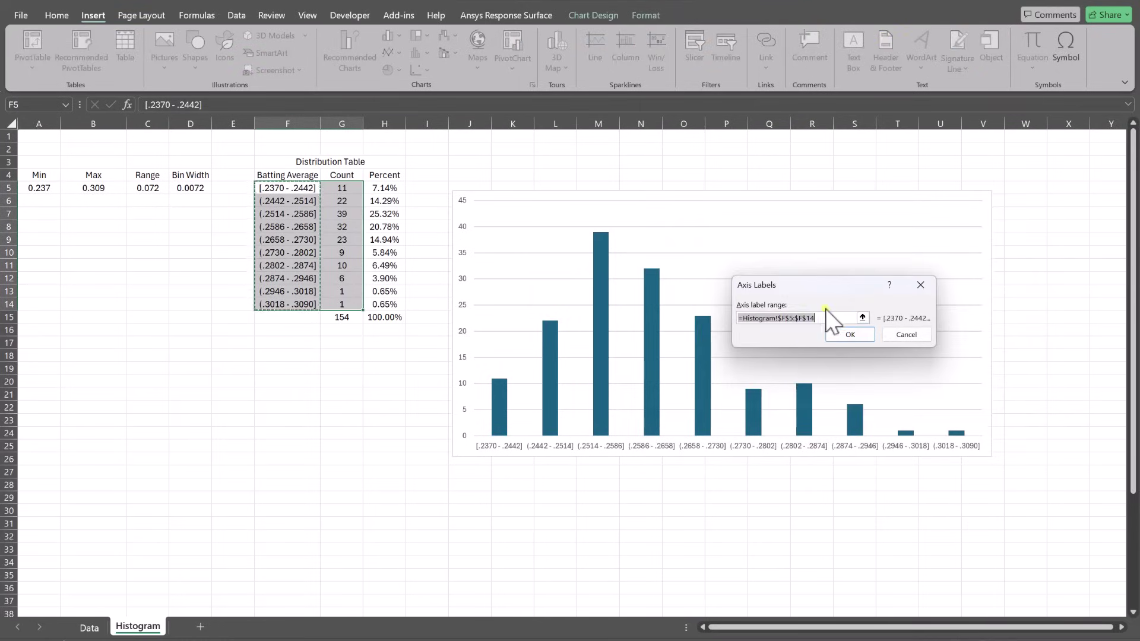
left_click(836, 332)
left_click(940, 402)
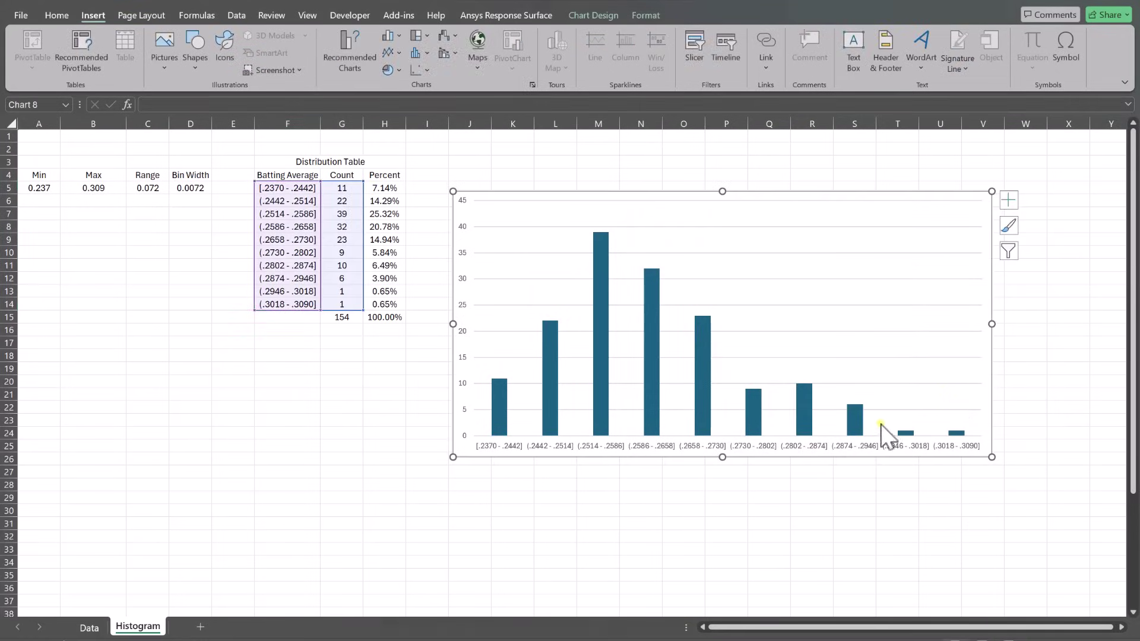
double_click(804, 413)
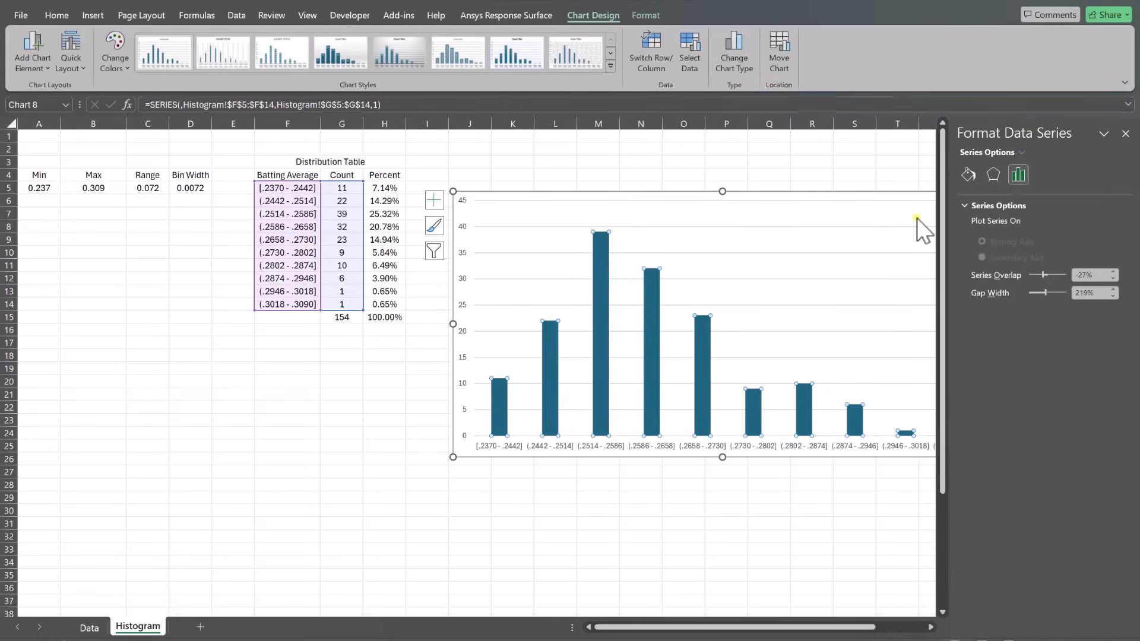
Step: Move the chart against the table and cut the column gap width to 0%, then 2%
left_click_drag(806, 201, 715, 223)
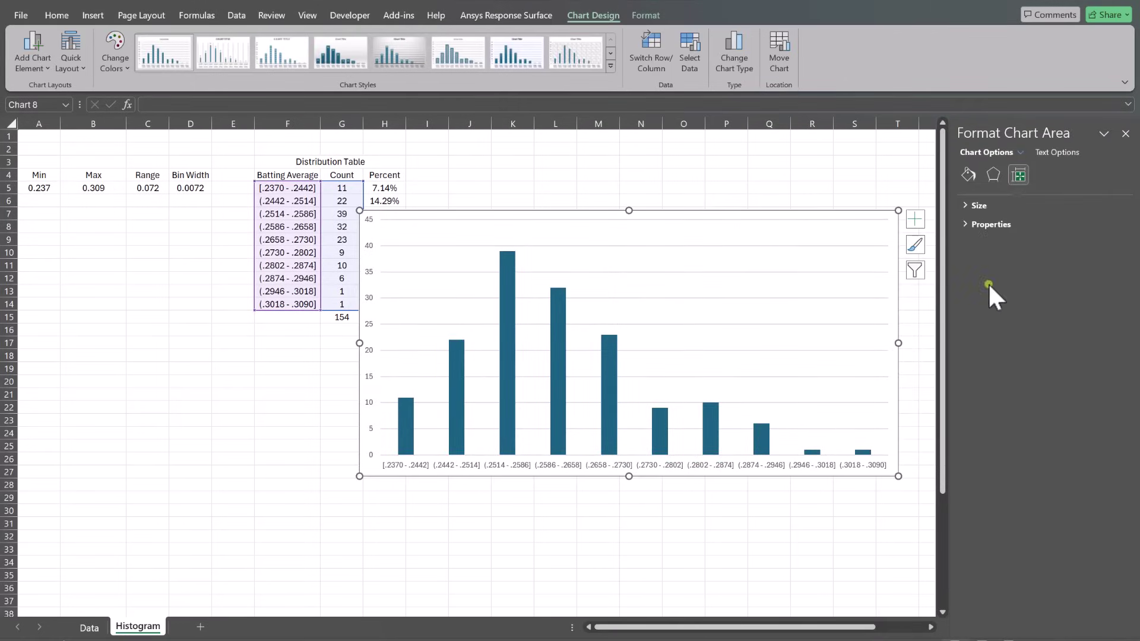
left_click(763, 438)
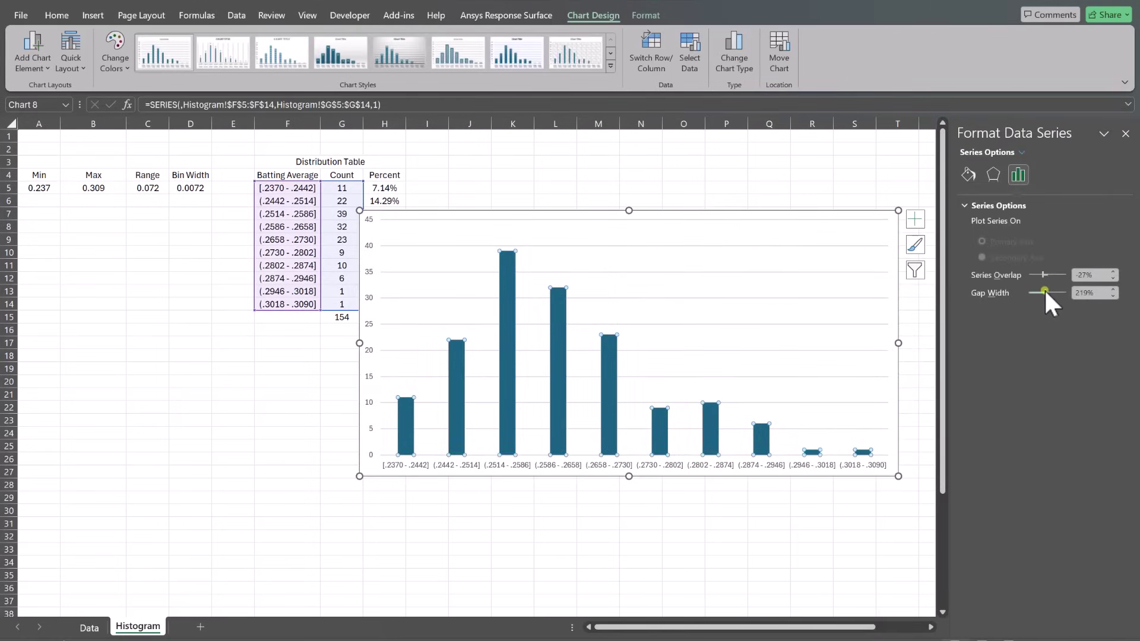
left_click_drag(1044, 291, 1013, 293)
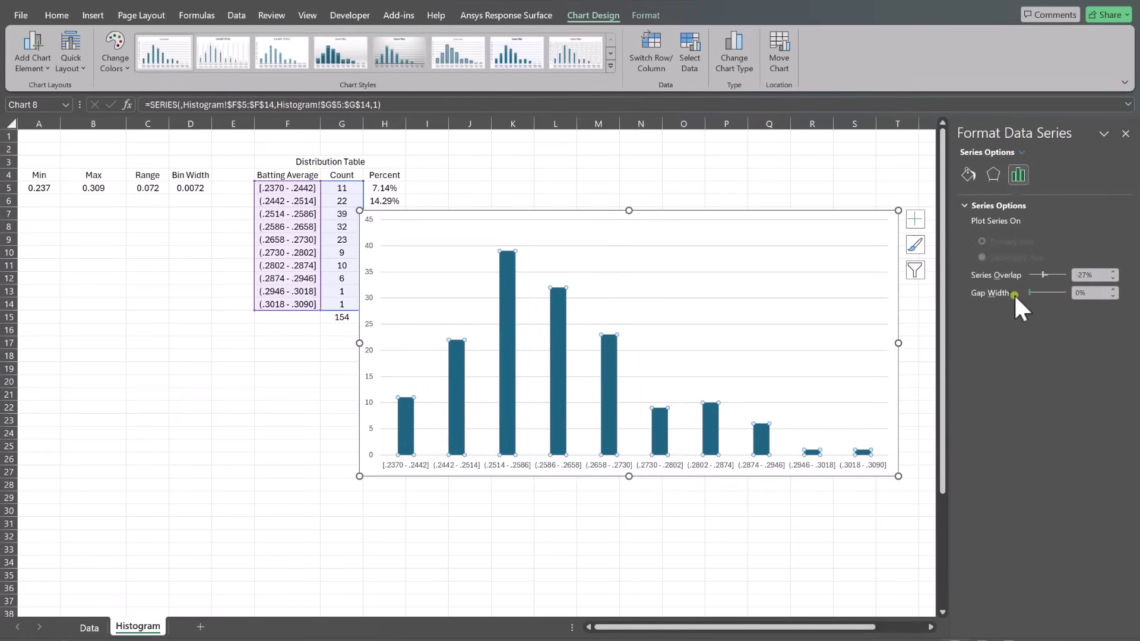
left_click(1110, 289)
left_click(1110, 289)
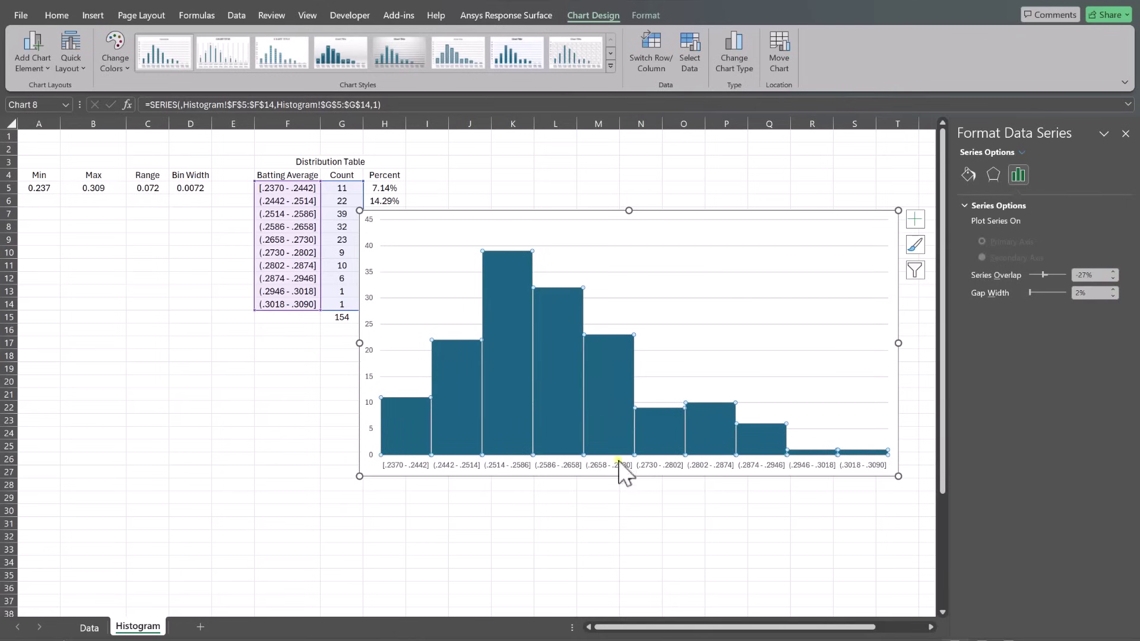
key("Escape")
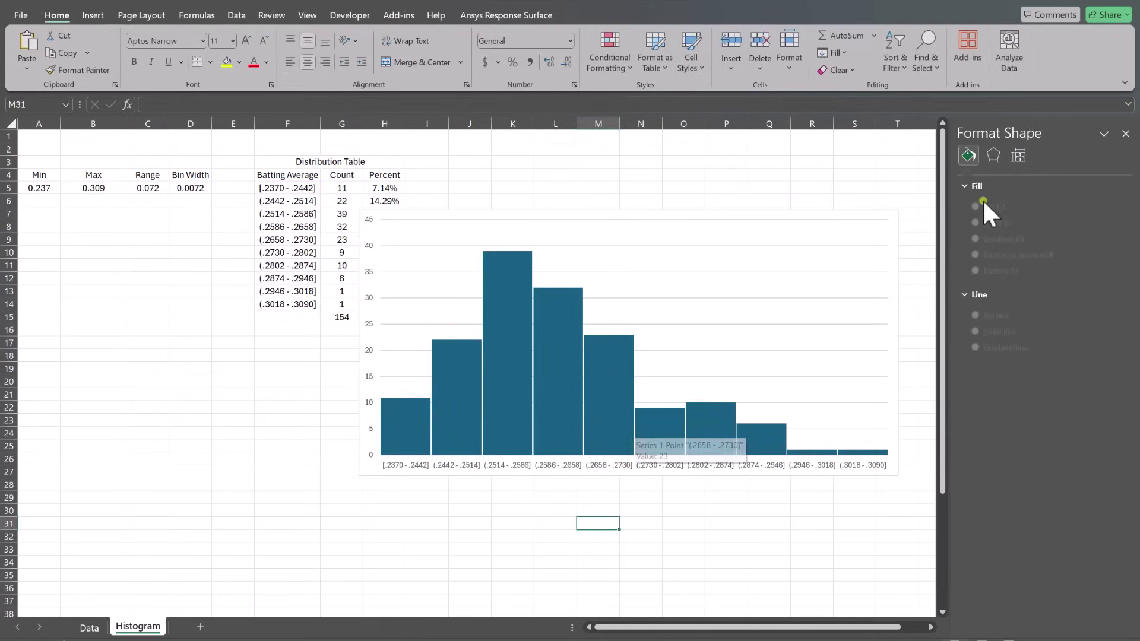
left_click(1125, 133)
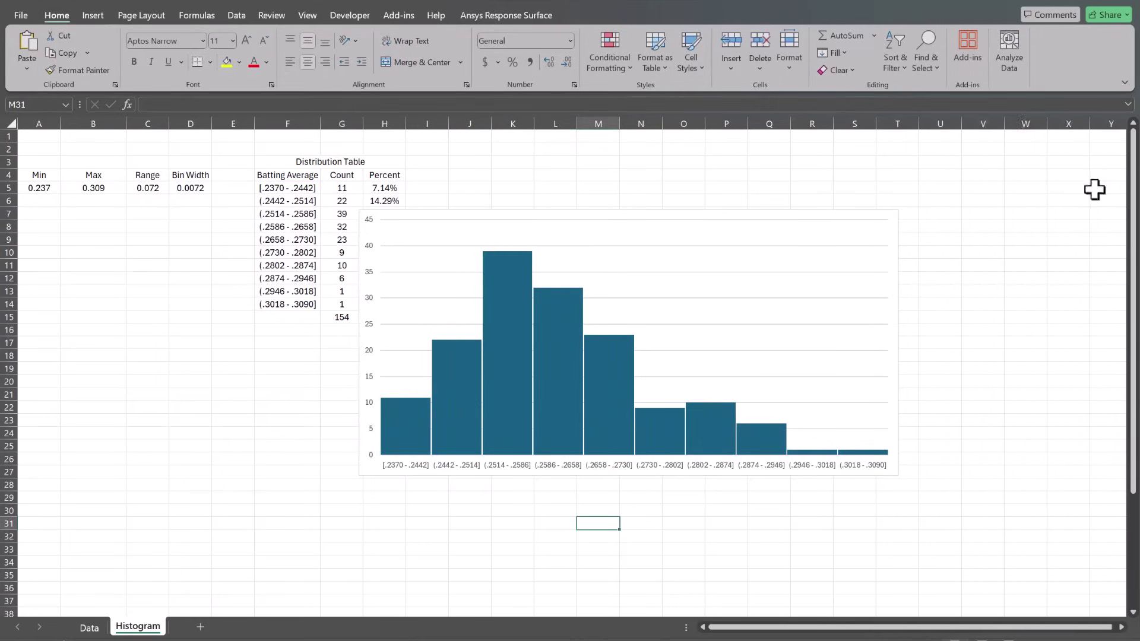
left_click(997, 318)
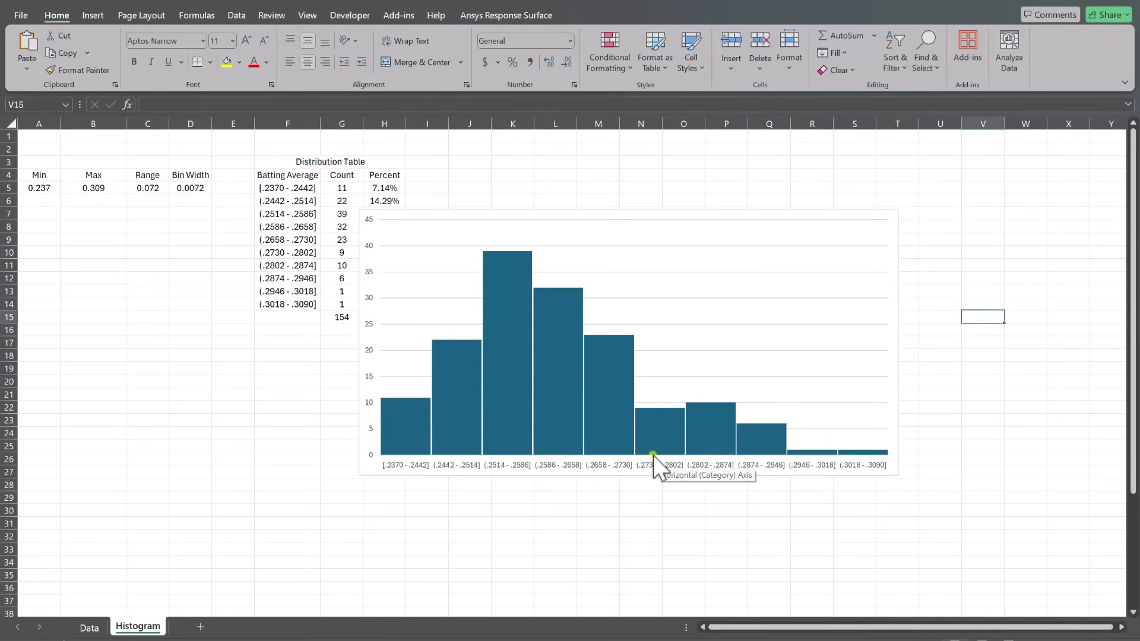
Step: Shift the histogram right of the Percent column, recheck the near-zero gap width, and deselect at K5
left_click(438, 209)
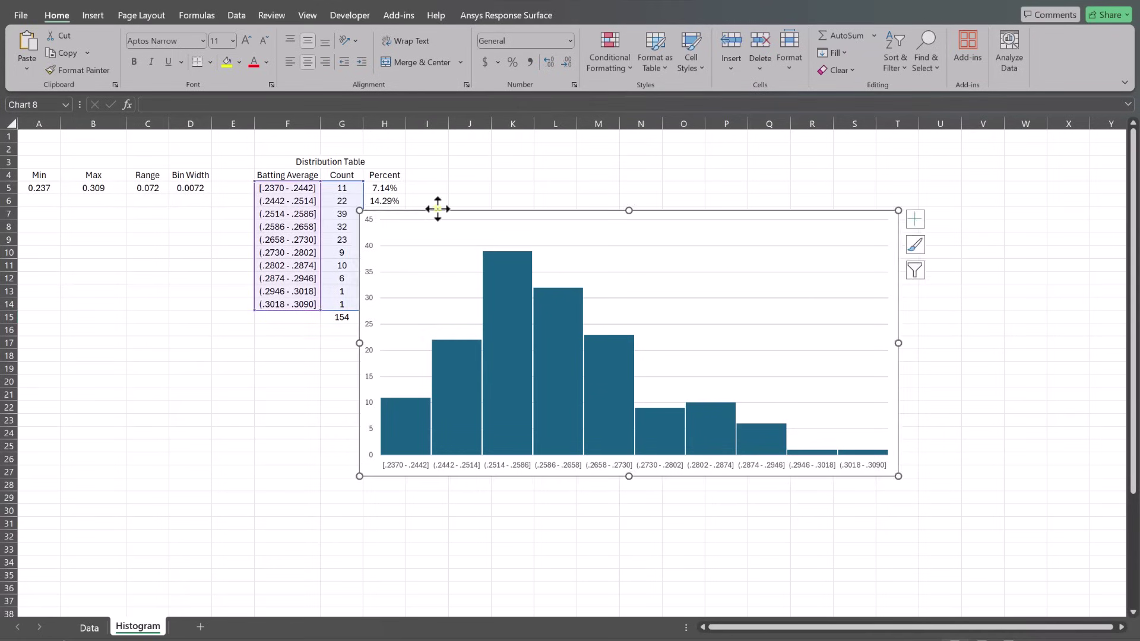
left_click_drag(438, 209, 503, 191)
left_click(560, 273)
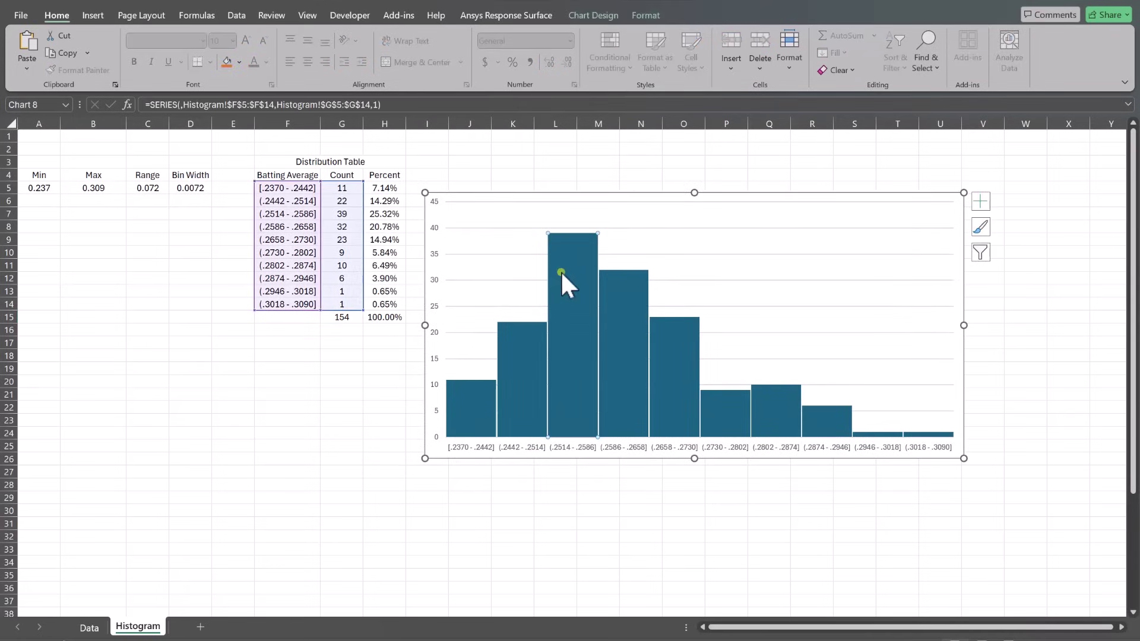
right_click(568, 300)
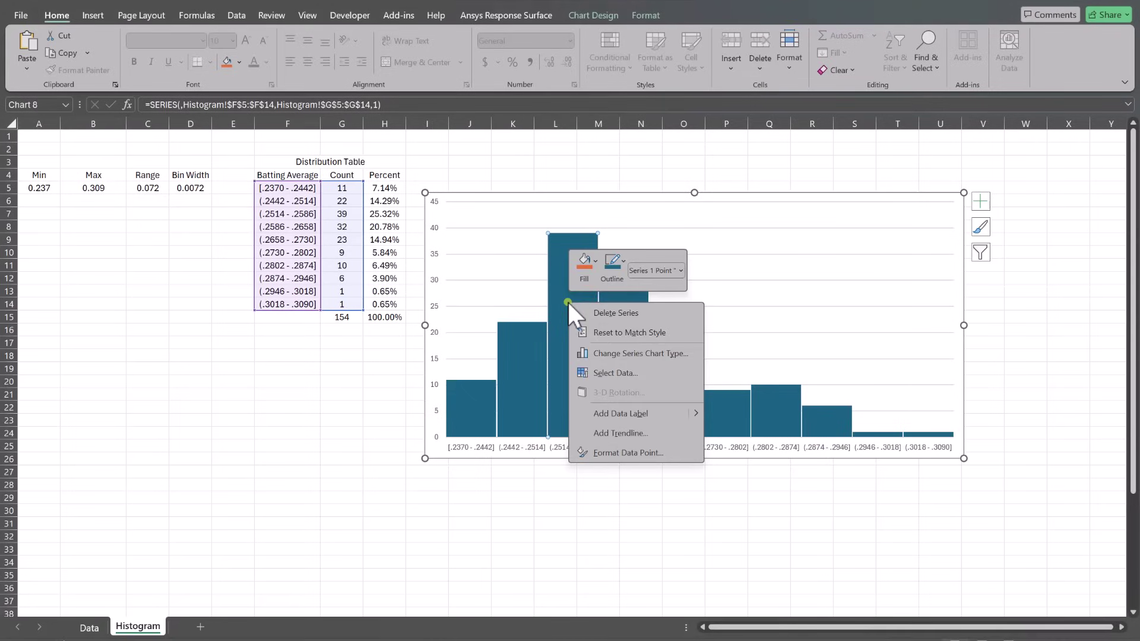
left_click(614, 447)
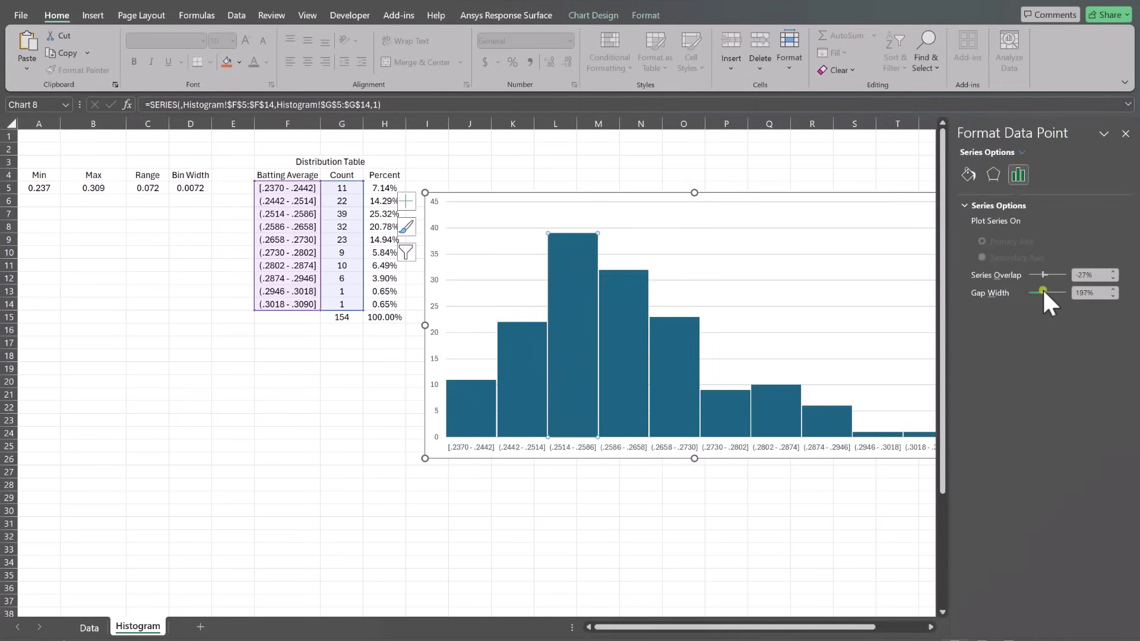
left_click_drag(1030, 288, 1036, 287)
left_click(1016, 152)
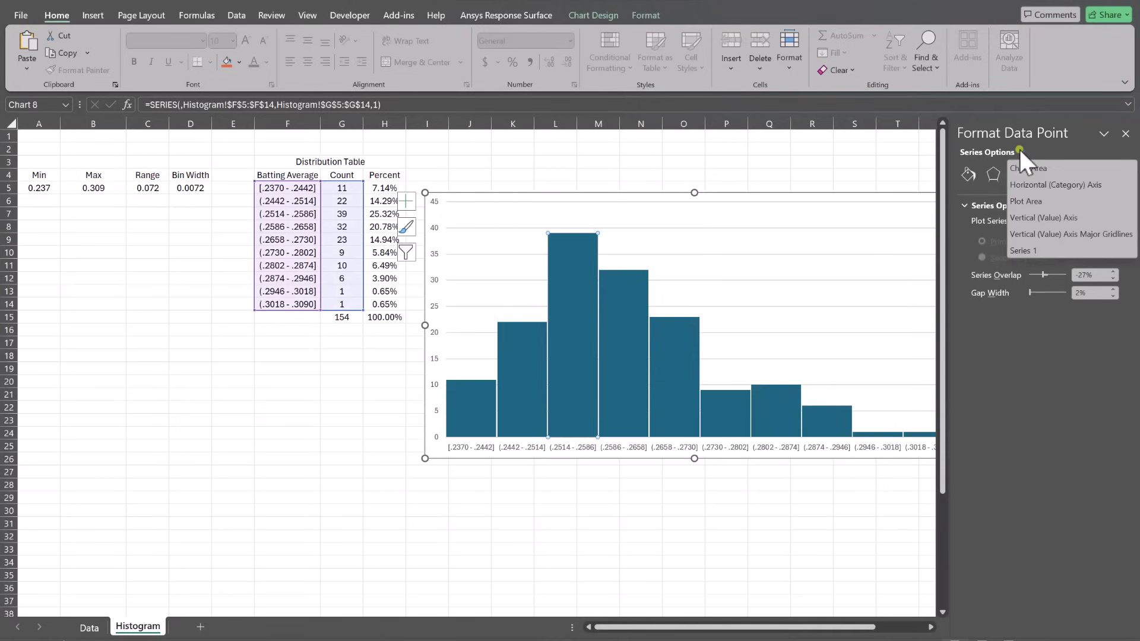
left_click(1125, 135)
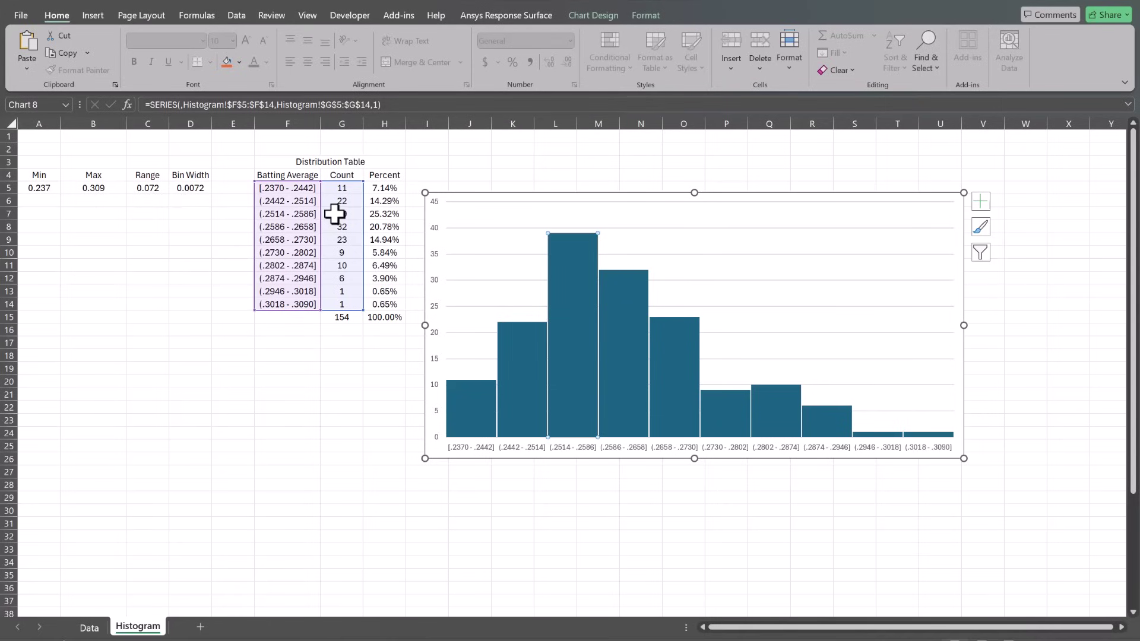
left_click(520, 183)
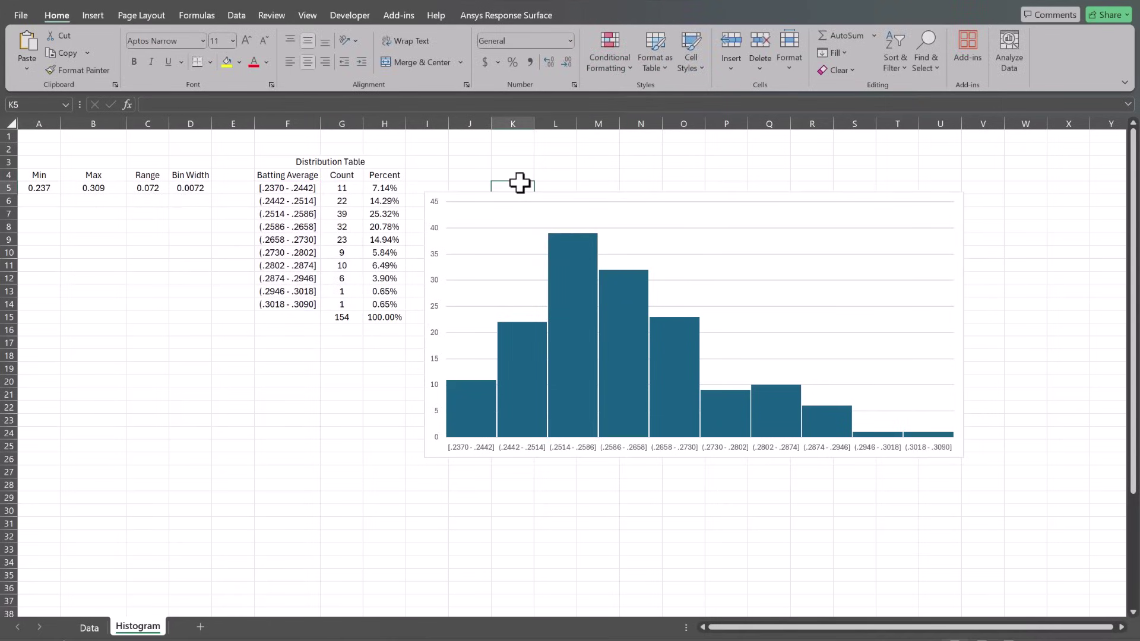